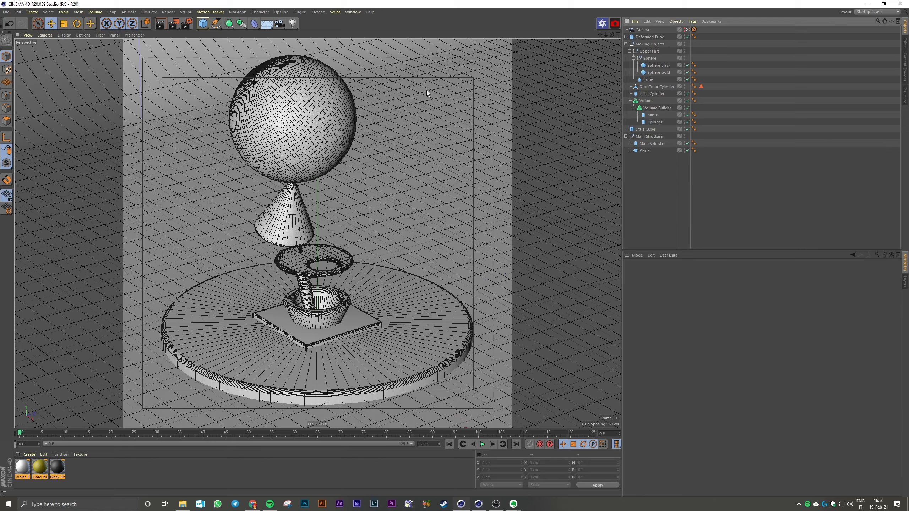
# Preview the scene's animation in the viewport and return the playhead to frame 0
pyautogui.click(482, 444)
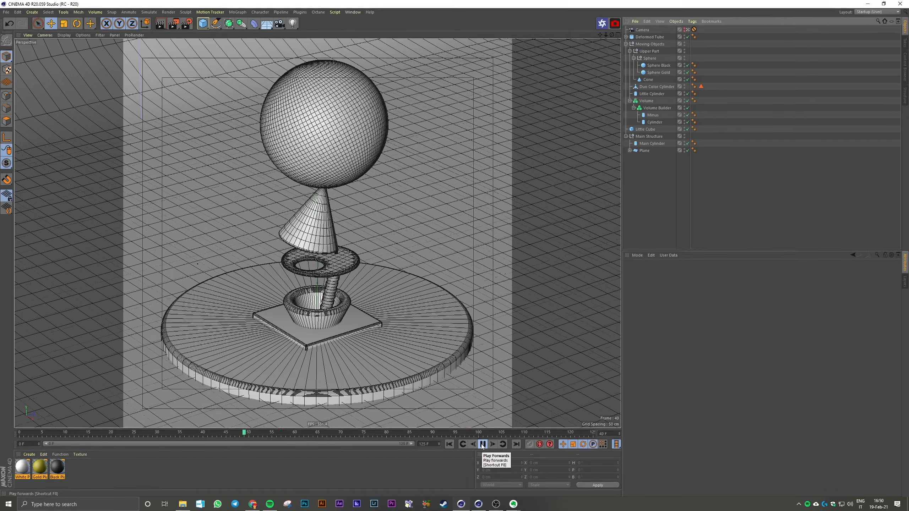
pyautogui.click(482, 444)
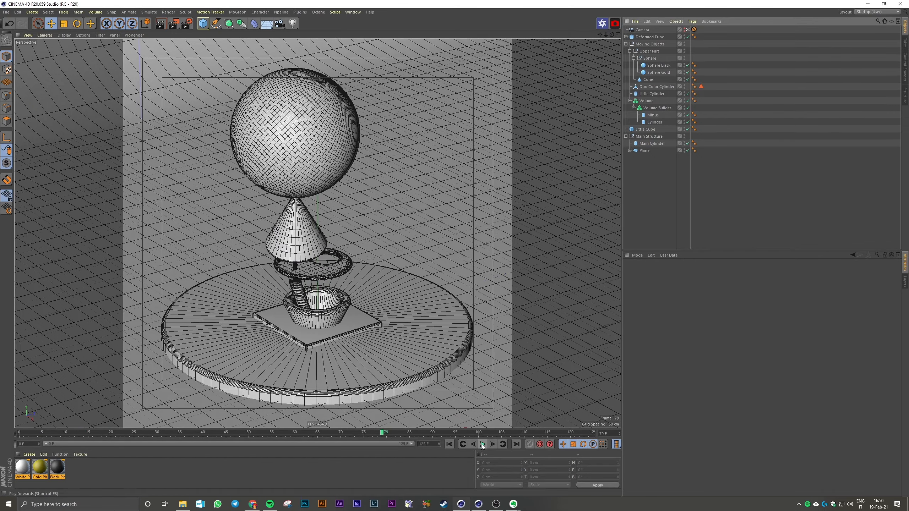
pyautogui.click(450, 444)
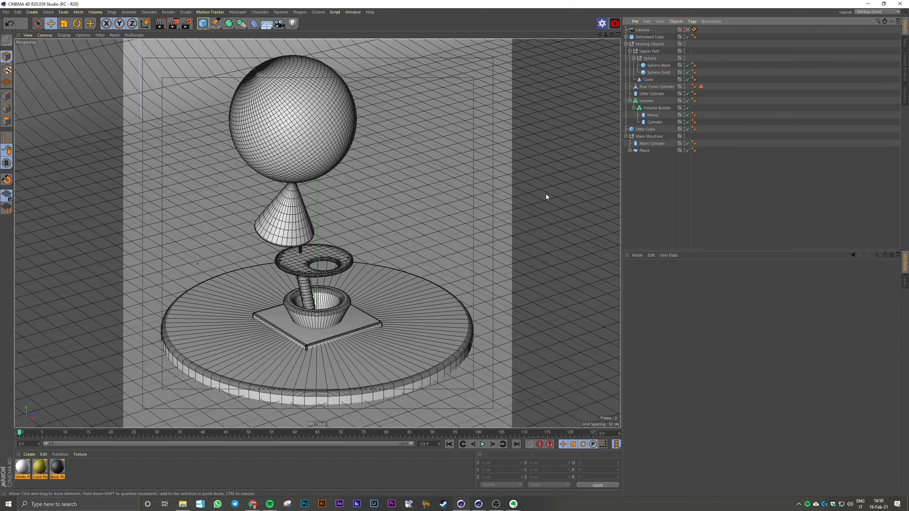
# Delete the existing white, gold and black materials and dock the Octane Live Viewer beside the perspective viewport
pyautogui.click(102, 473)
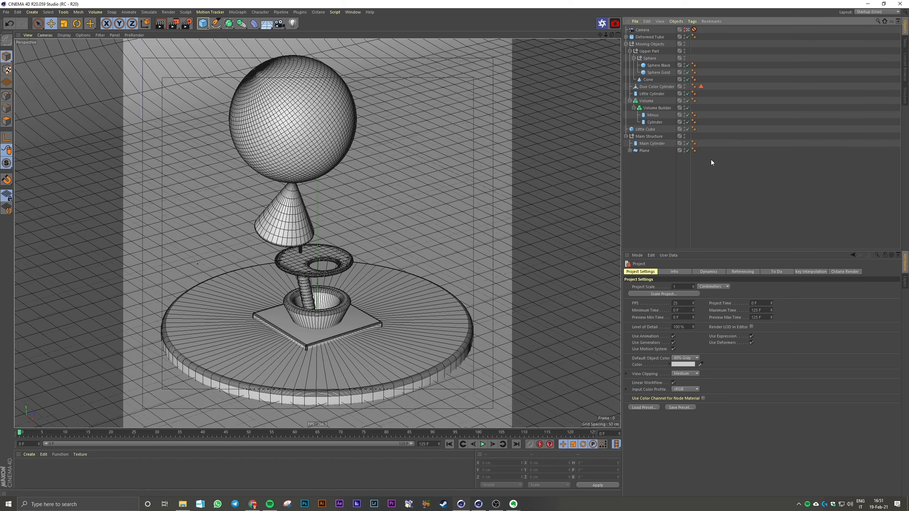
pyautogui.click(318, 11)
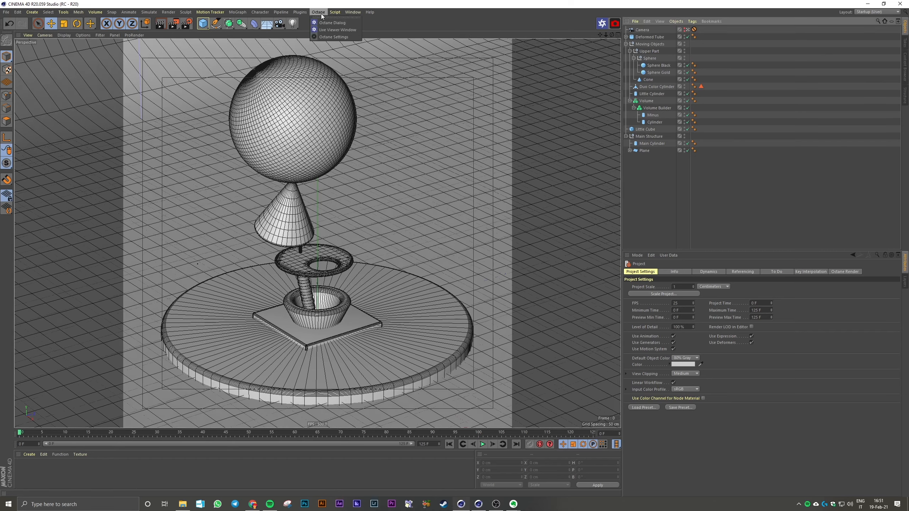
pyautogui.click(333, 31)
pyautogui.moveTo(149, 103); pyautogui.dragTo(592, 80)
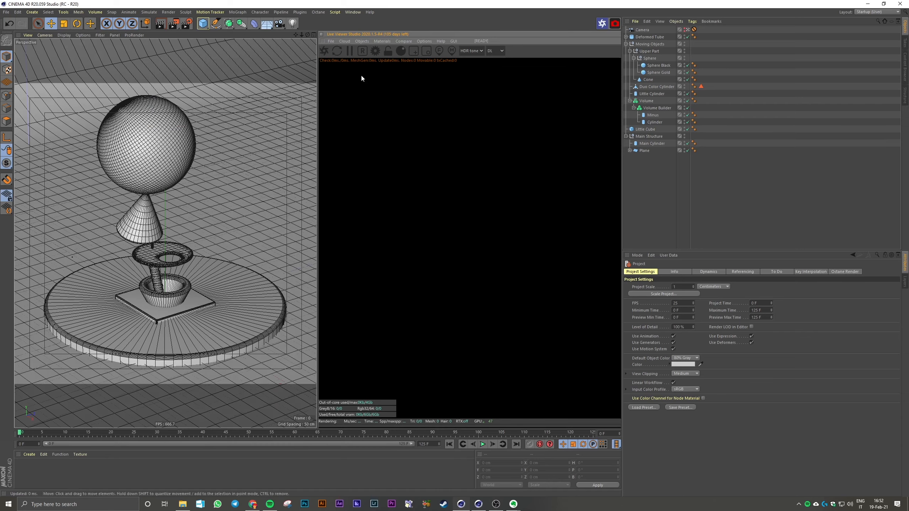
pyautogui.moveTo(321, 34); pyautogui.dragTo(591, 77)
# Add an Octane HDRI environment to the scene and select the sky object's environment tag
pyautogui.click(361, 42)
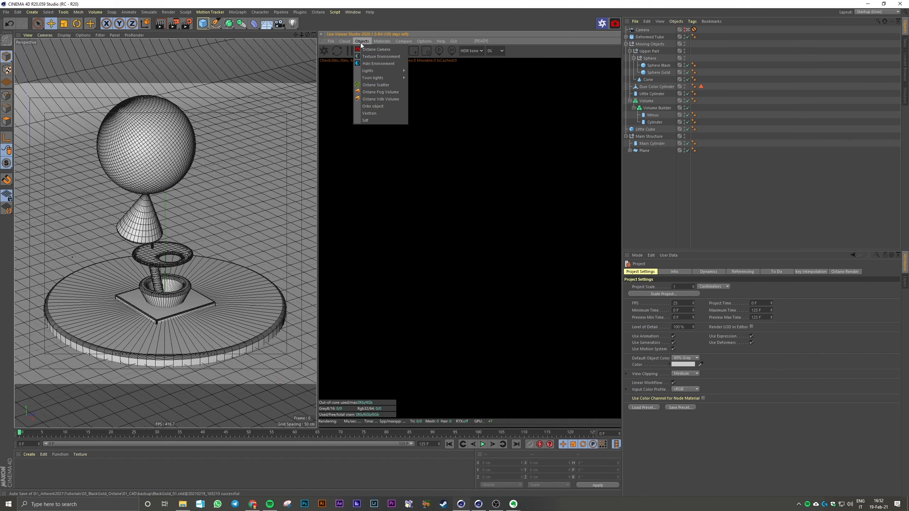
pyautogui.click(373, 63)
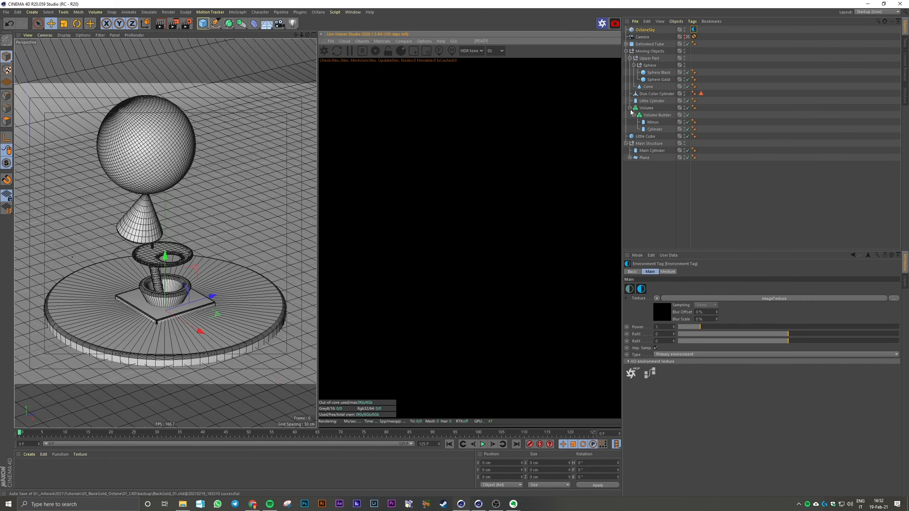
pyautogui.click(646, 30)
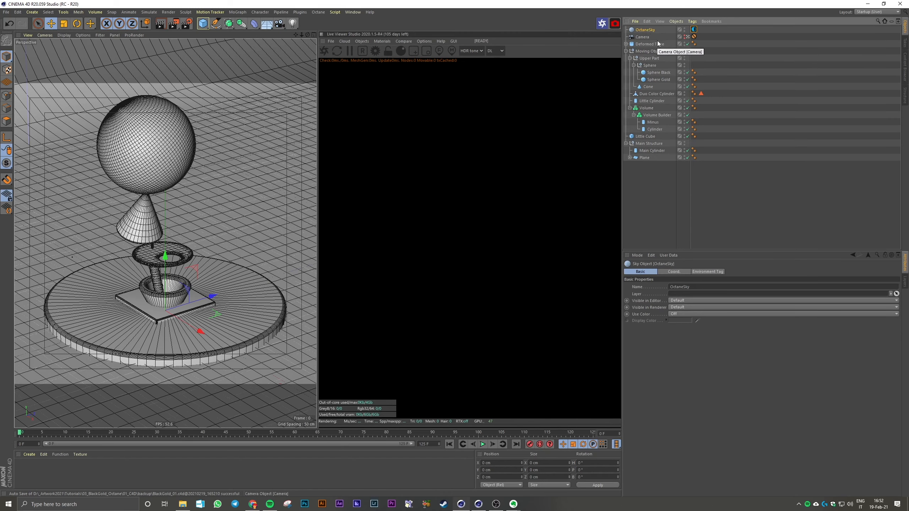
pyautogui.click(694, 30)
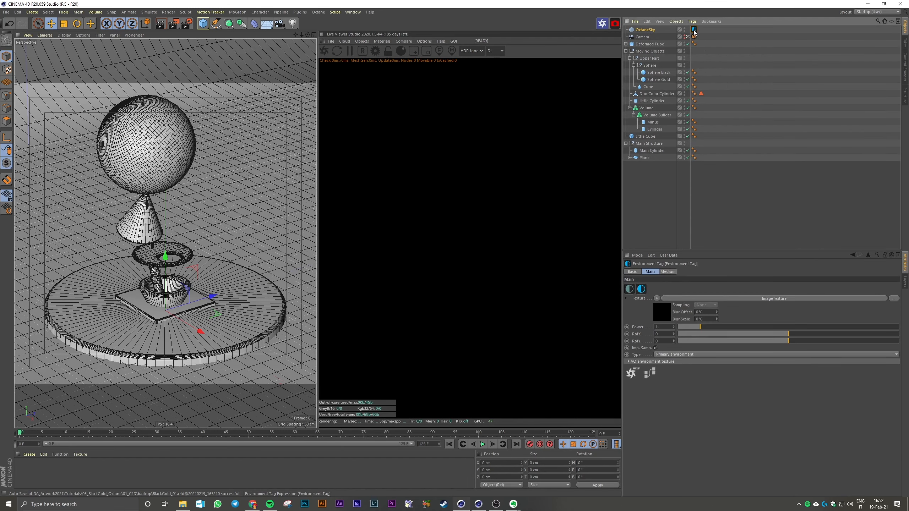
# Load canada_montreal_loft_max_sunny.exr as the environment's image texture without copying it to the project location
pyautogui.click(739, 298)
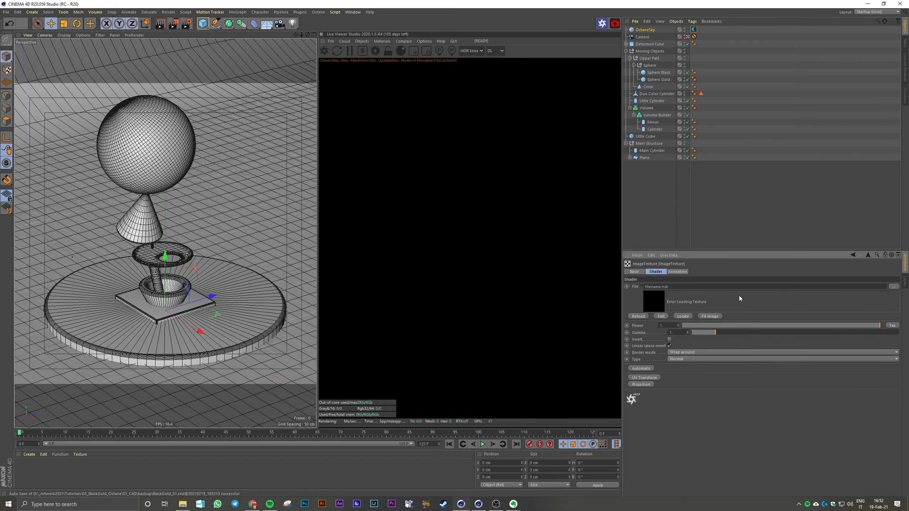
pyautogui.click(894, 287)
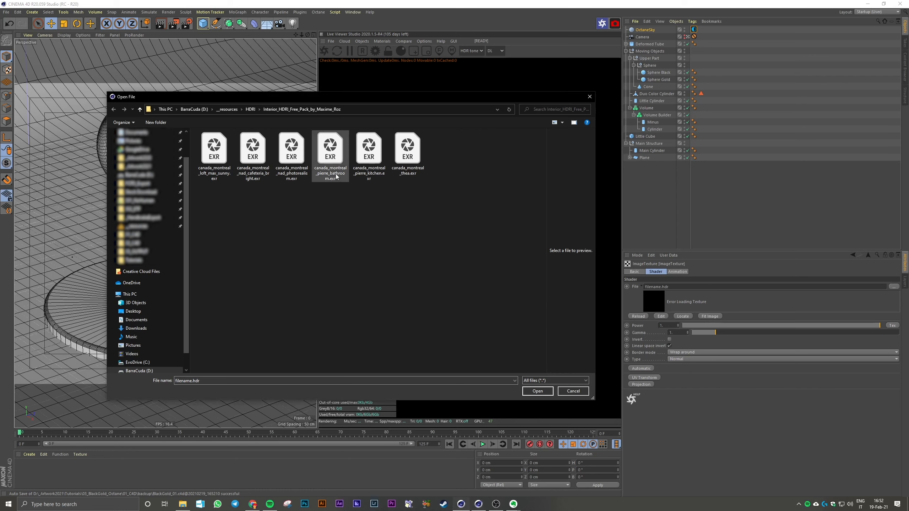
pyautogui.click(222, 159)
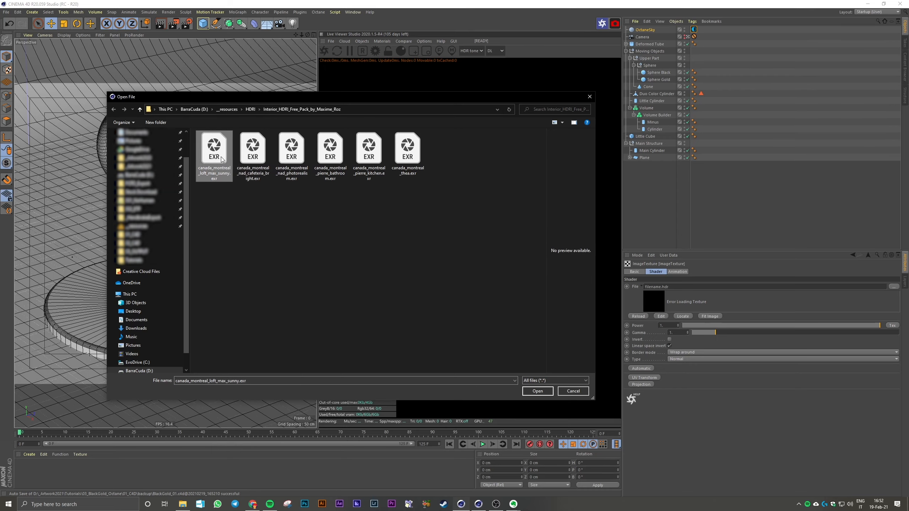
pyautogui.doubleClick(221, 158)
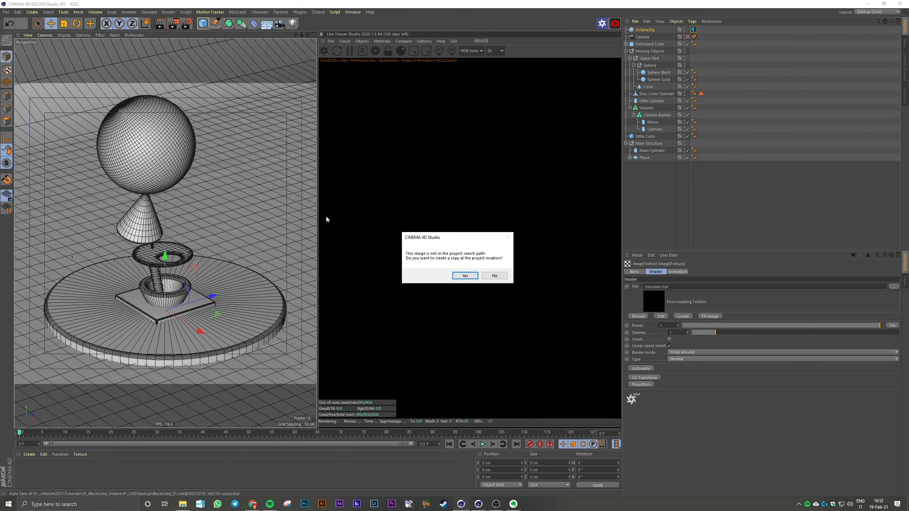
pyautogui.click(494, 276)
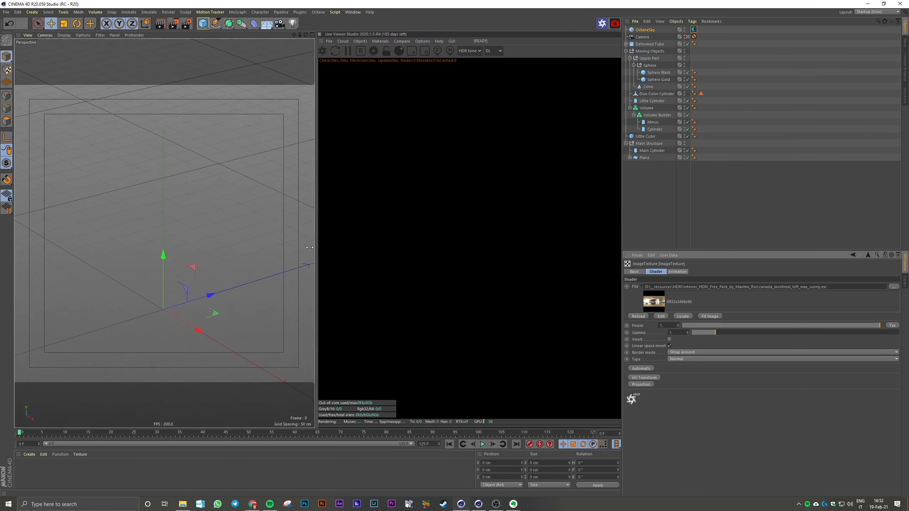
# Start the live Octane render and set the render kernel to Pathtracing in the Octane settings
pyautogui.click(296, 51)
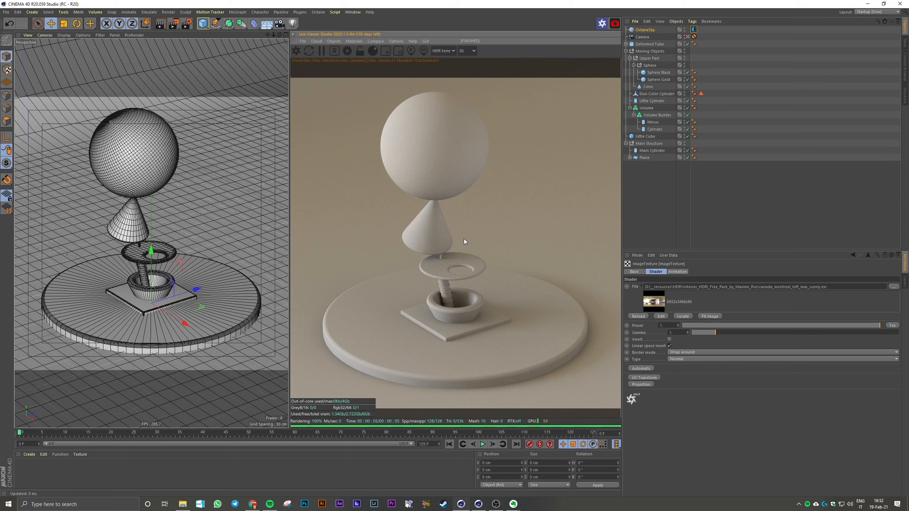
pyautogui.click(347, 50)
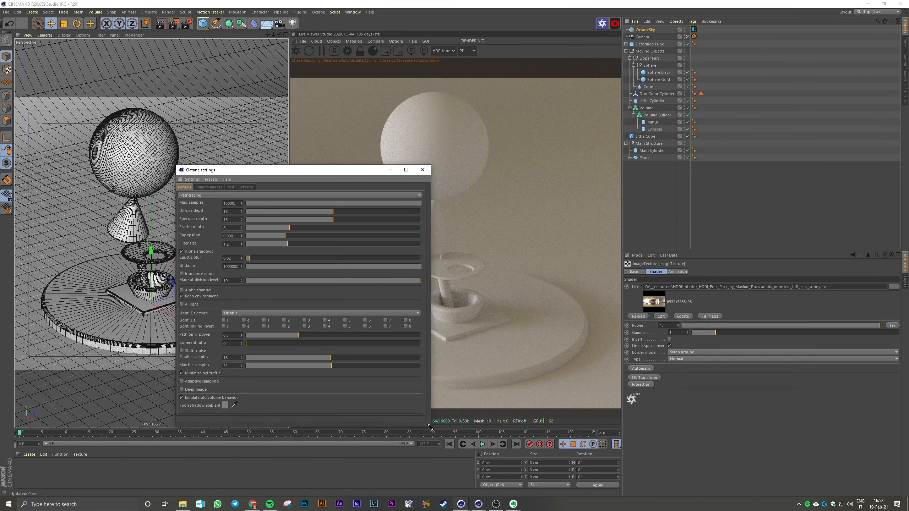
pyautogui.moveTo(215, 171); pyautogui.dragTo(155, 106)
pyautogui.click(150, 130)
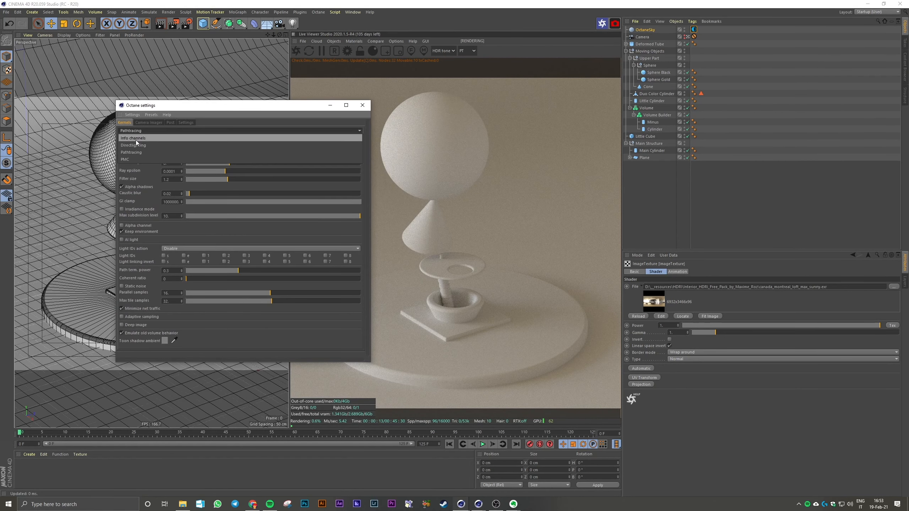
pyautogui.click(132, 152)
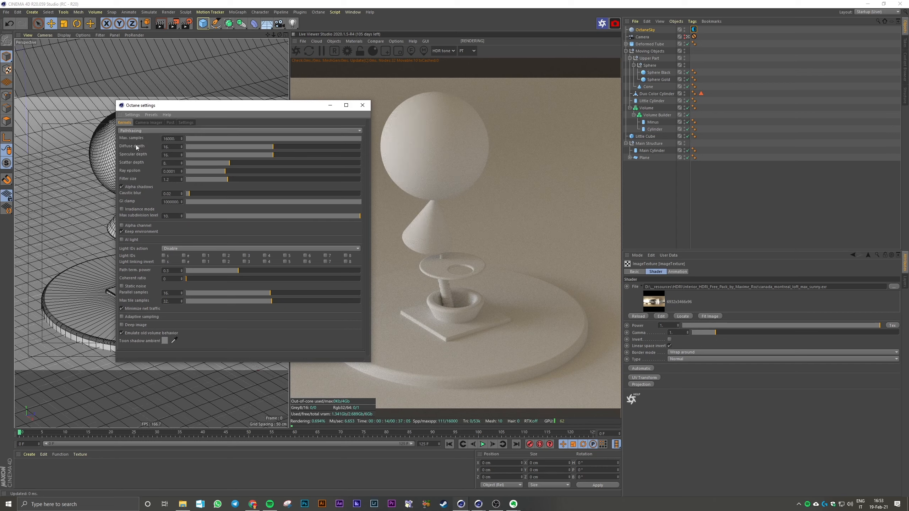
pyautogui.click(144, 129)
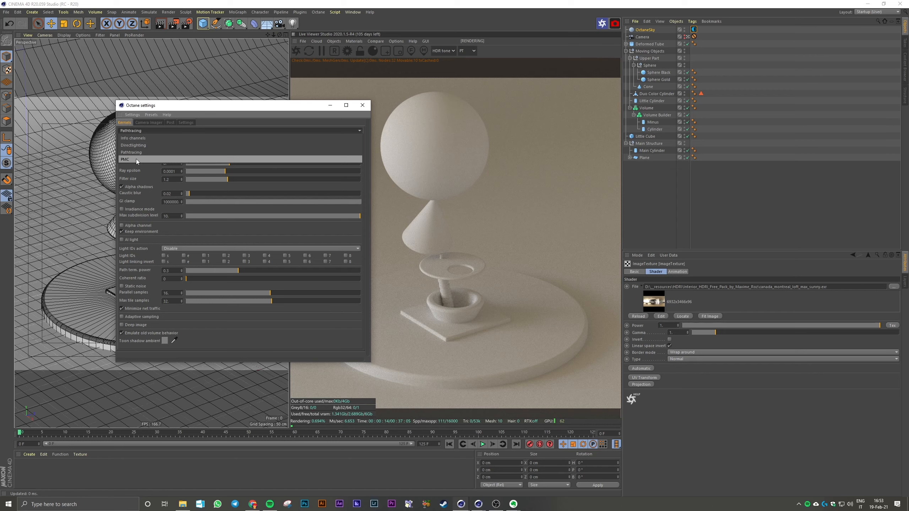
pyautogui.click(136, 152)
# Set the Pathtracing kernel's maximum samples to 800
pyautogui.doubleClick(170, 139)
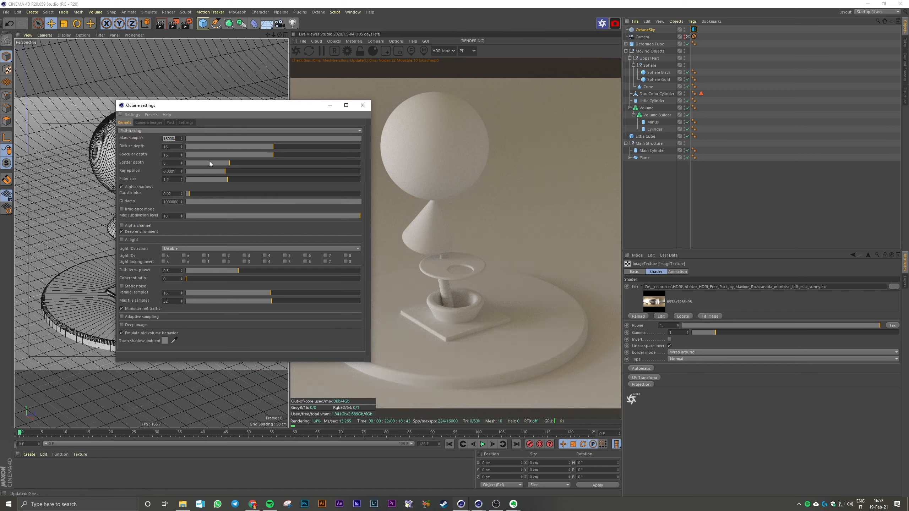
pyautogui.write('800')
pyautogui.press('Return')
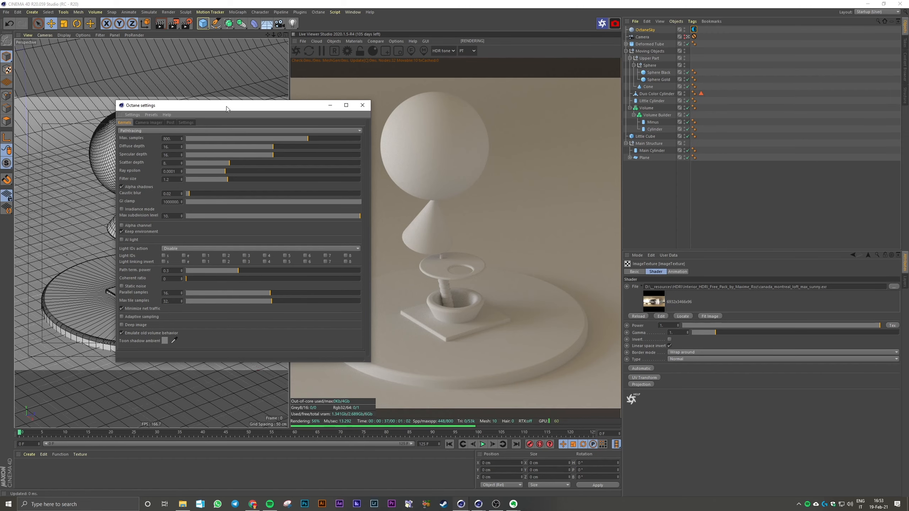
pyautogui.moveTo(227, 107); pyautogui.dragTo(230, 114)
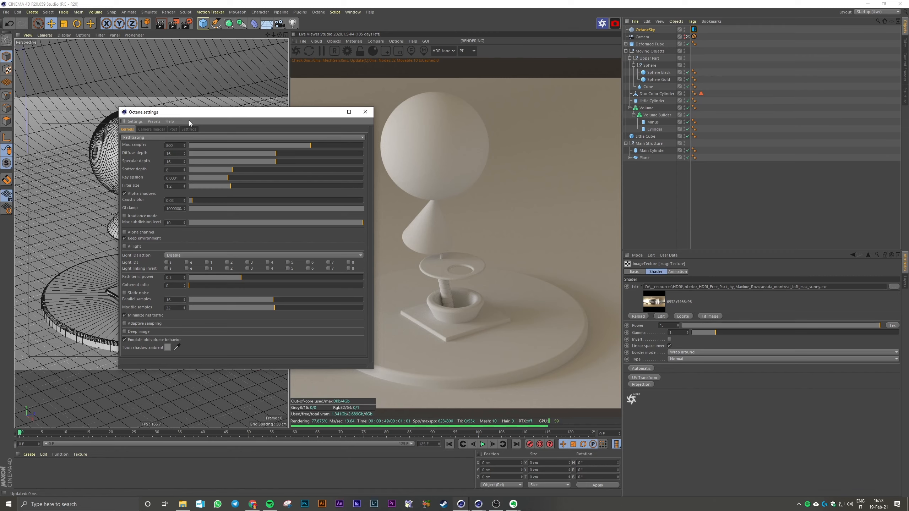
# Set the kernel's diffuse depth and specular depth to 8 each
pyautogui.click(173, 153)
pyautogui.write('8')
pyautogui.press('Tab')
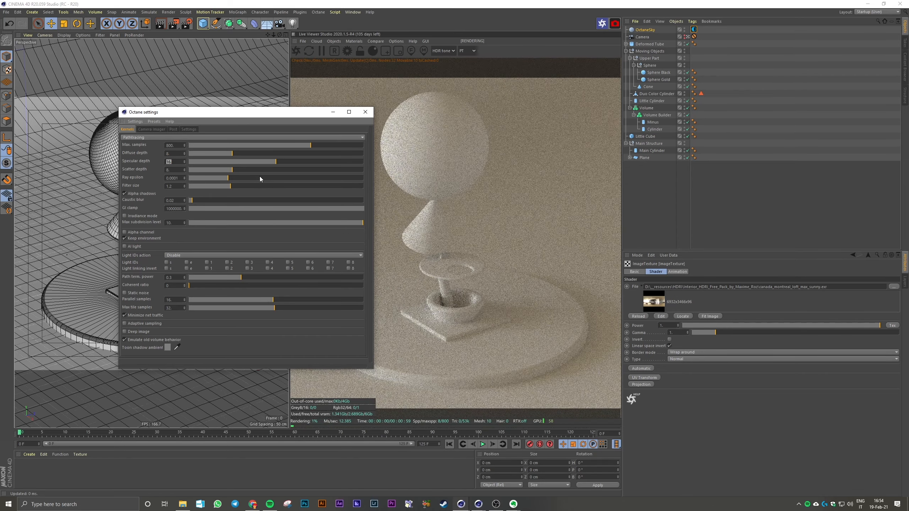
pyautogui.write('8')
pyautogui.press('Return')
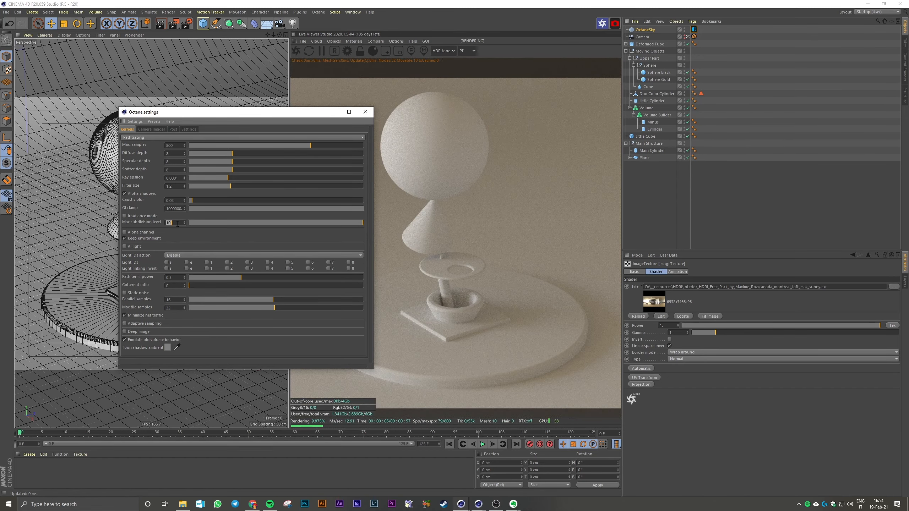
# Set the kernel's GI clamp to 5 and enable adaptive sampling
pyautogui.hotkey('alt', 'Tab')
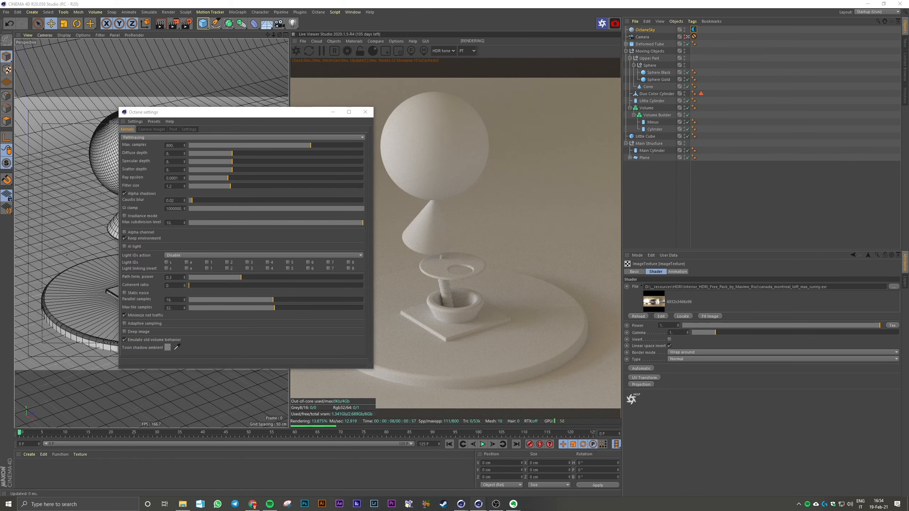
pyautogui.click(178, 208)
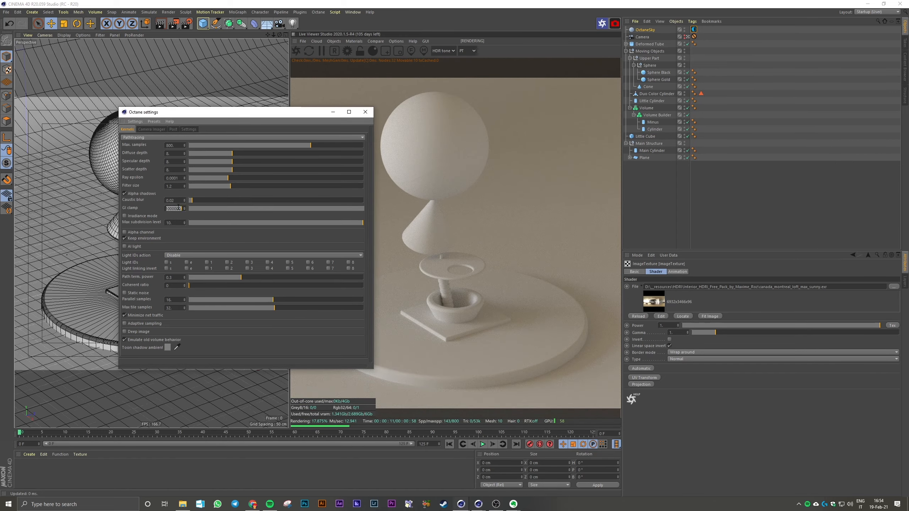
pyautogui.write('5')
pyautogui.press('Return')
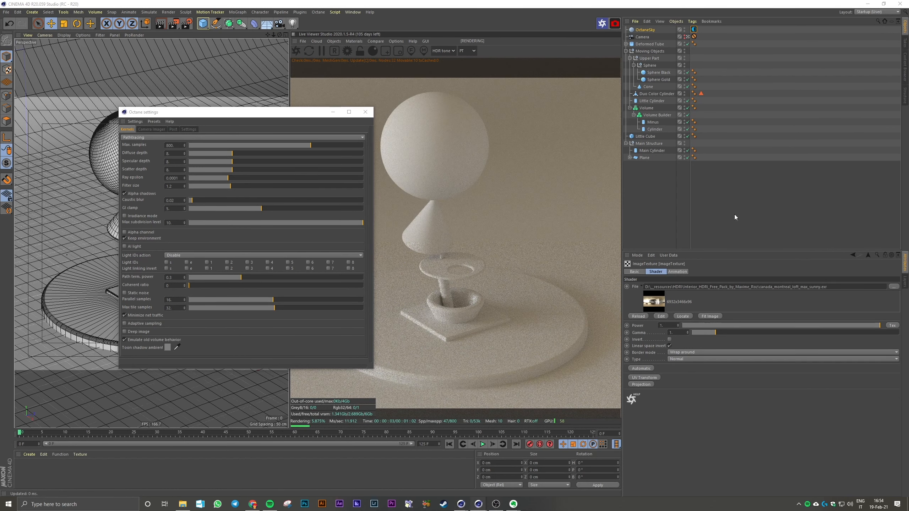
pyautogui.click(363, 243)
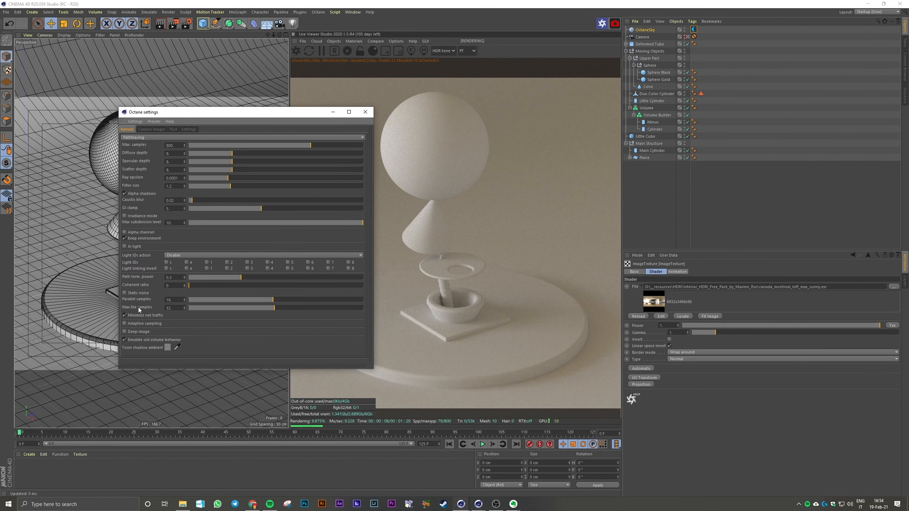
pyautogui.click(136, 323)
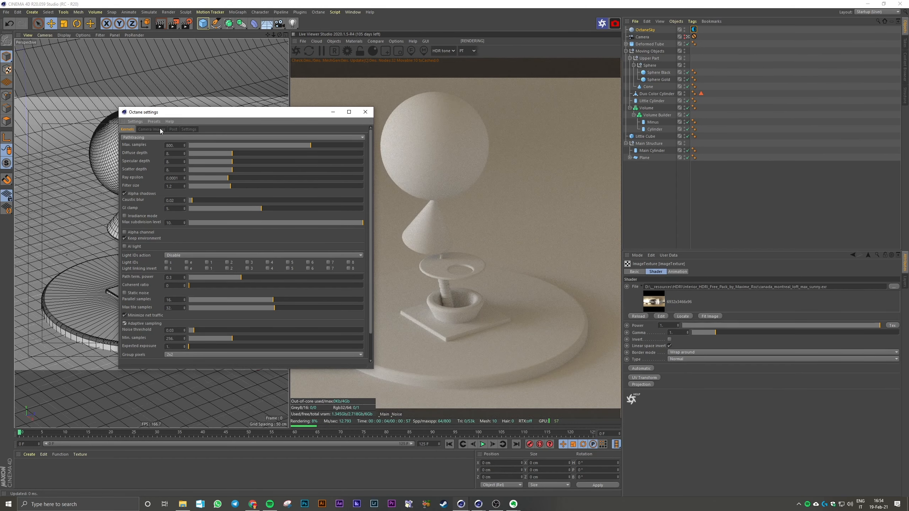
# Change the default environment color in Octane's environment settings
pyautogui.click(188, 130)
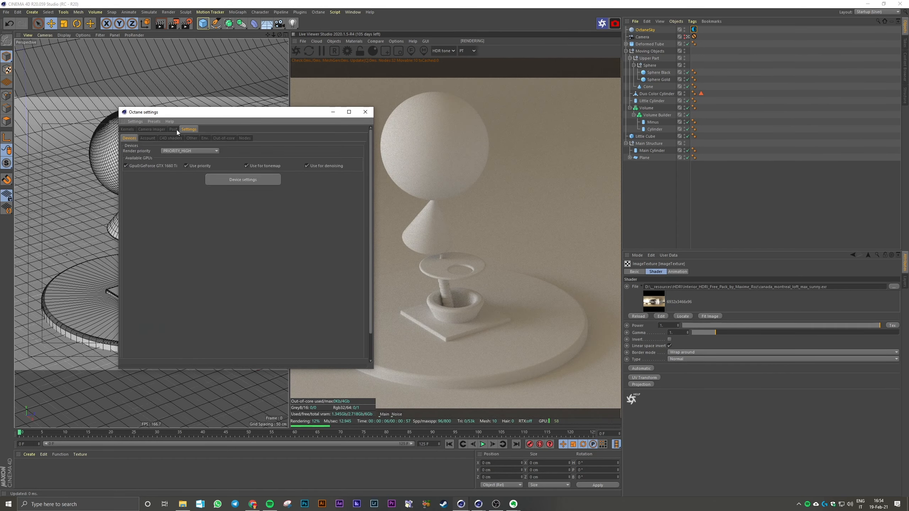
pyautogui.click(205, 138)
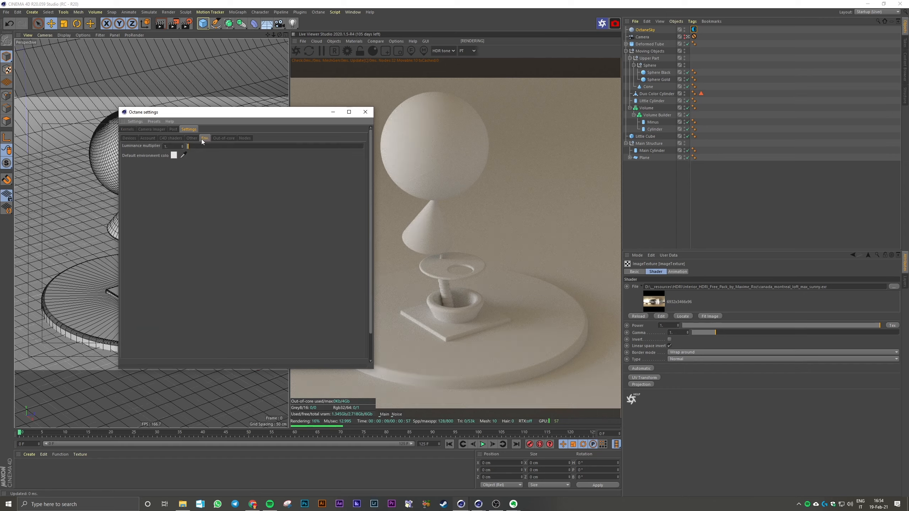
pyautogui.click(174, 155)
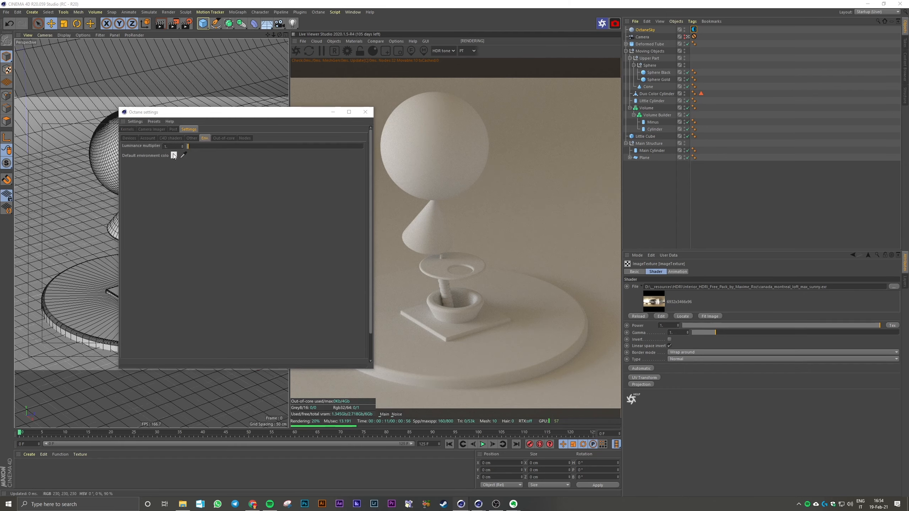
pyautogui.click(160, 178)
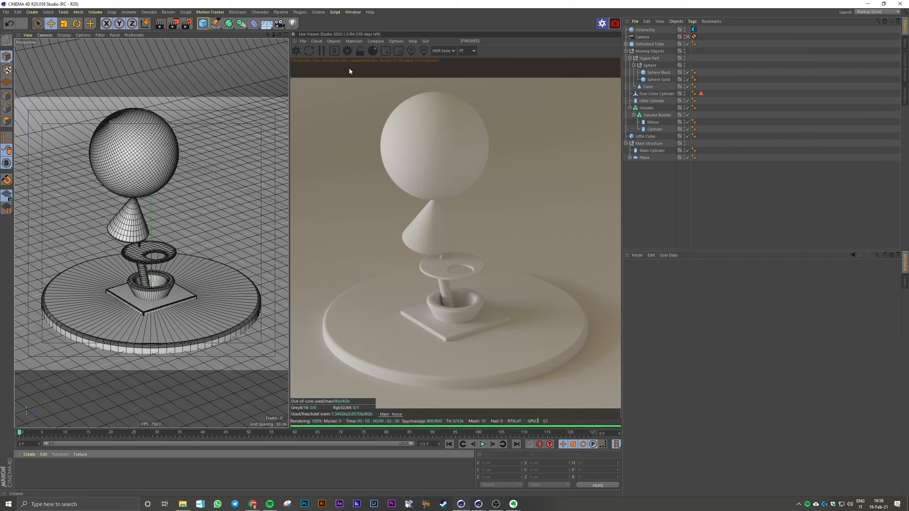
# Create an Octane metallic material and rename it Gold
pyautogui.click(354, 41)
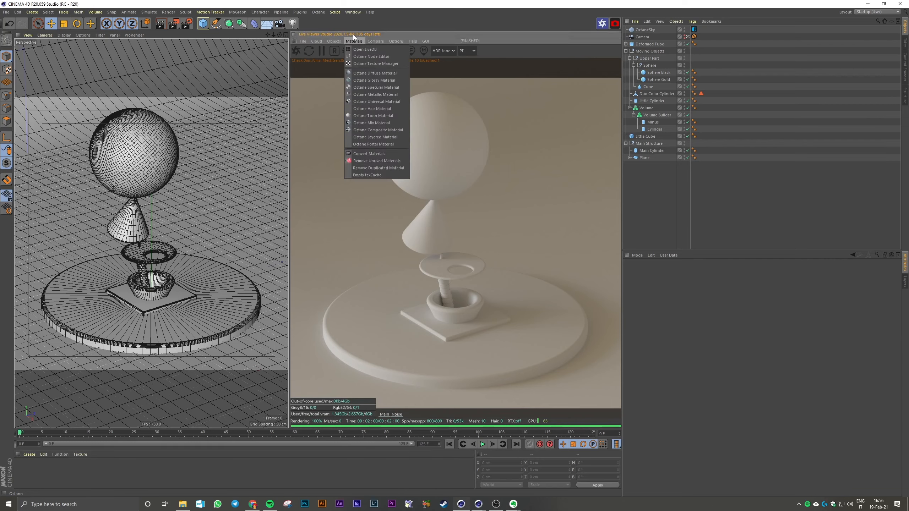
pyautogui.click(365, 95)
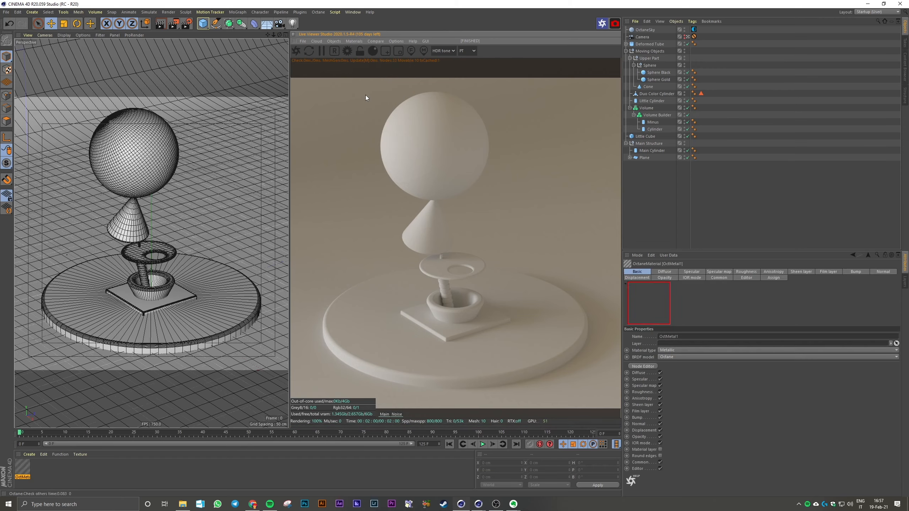
pyautogui.doubleClick(25, 466)
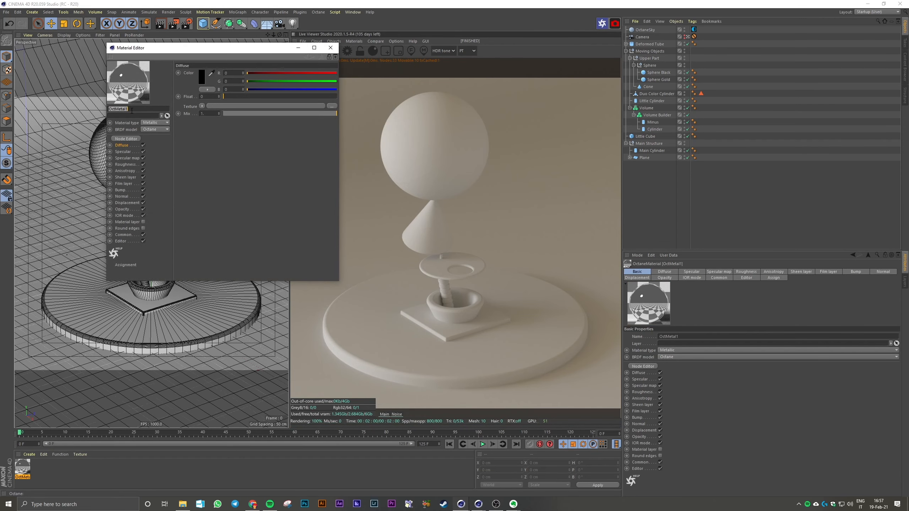
pyautogui.write('Gold')
pyautogui.press('Return')
# Set the Gold material's diffuse color to a saturated yellow, hue about 51° and value about 89%, and apply it to Sphere Gold
pyautogui.click(202, 77)
pyautogui.moveTo(207, 174); pyautogui.dragTo(302, 189)
pyautogui.click(219, 180)
pyautogui.click(305, 189)
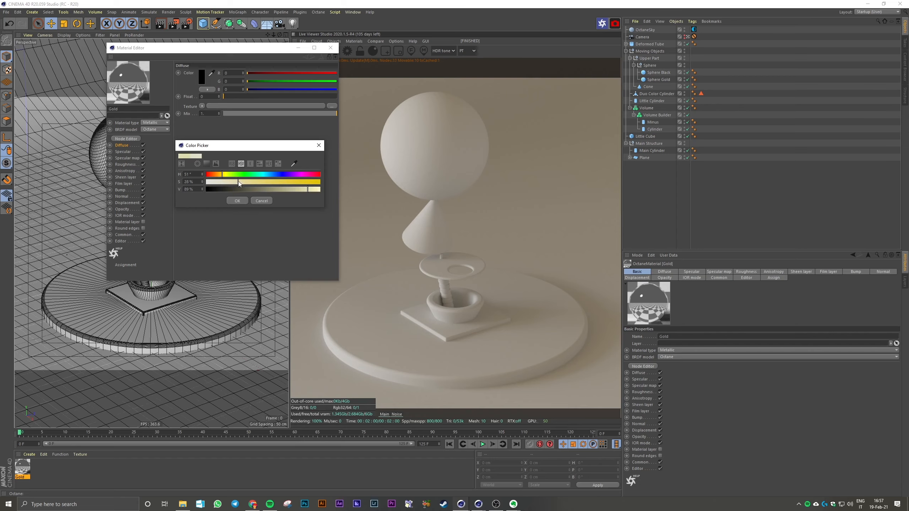
pyautogui.moveTo(239, 181); pyautogui.dragTo(296, 181)
pyautogui.press('Return')
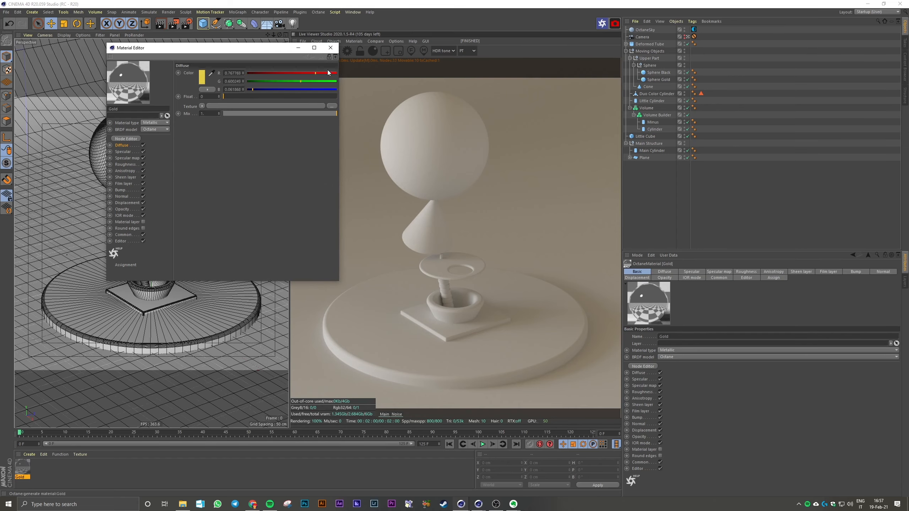
pyautogui.click(330, 47)
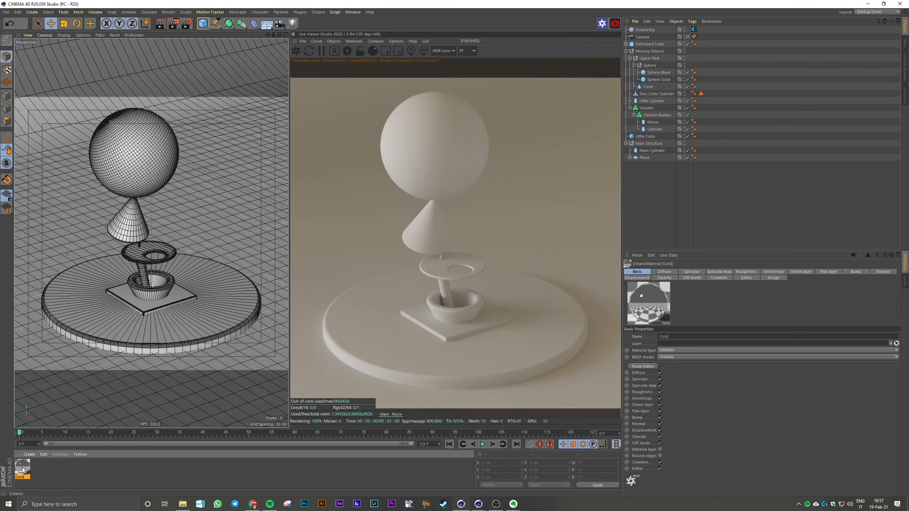
pyautogui.moveTo(23, 470); pyautogui.dragTo(658, 79)
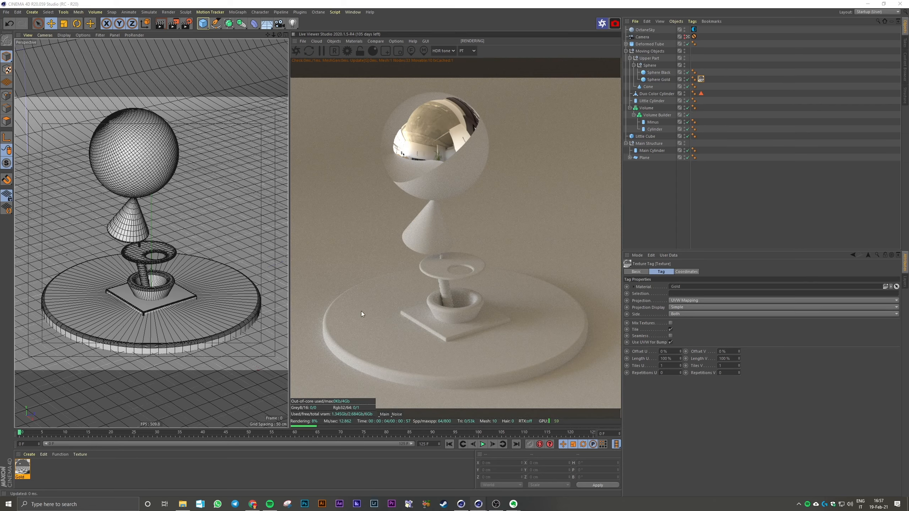
# Give the Gold material's specular channel a warm, saturated golden-yellow color
pyautogui.doubleClick(22, 467)
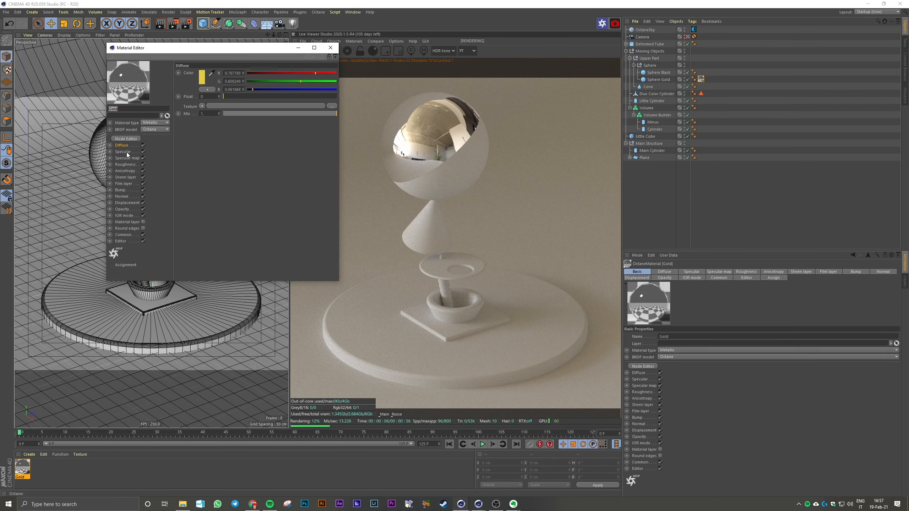
pyautogui.click(123, 152)
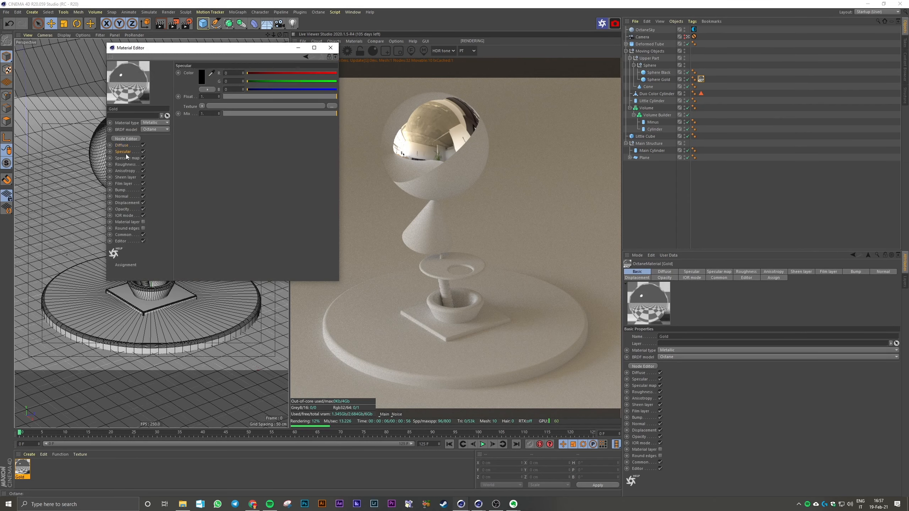
pyautogui.click(201, 76)
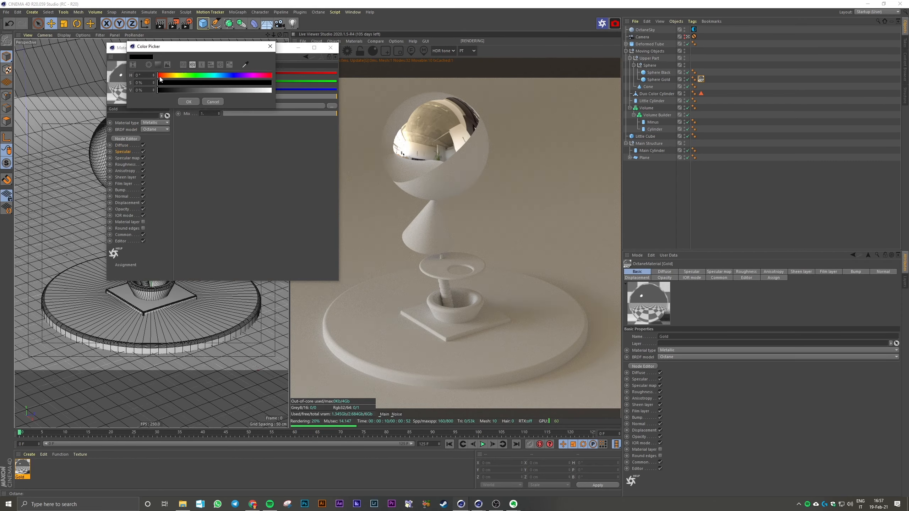
pyautogui.moveTo(160, 79); pyautogui.dragTo(242, 84)
pyautogui.click(259, 90)
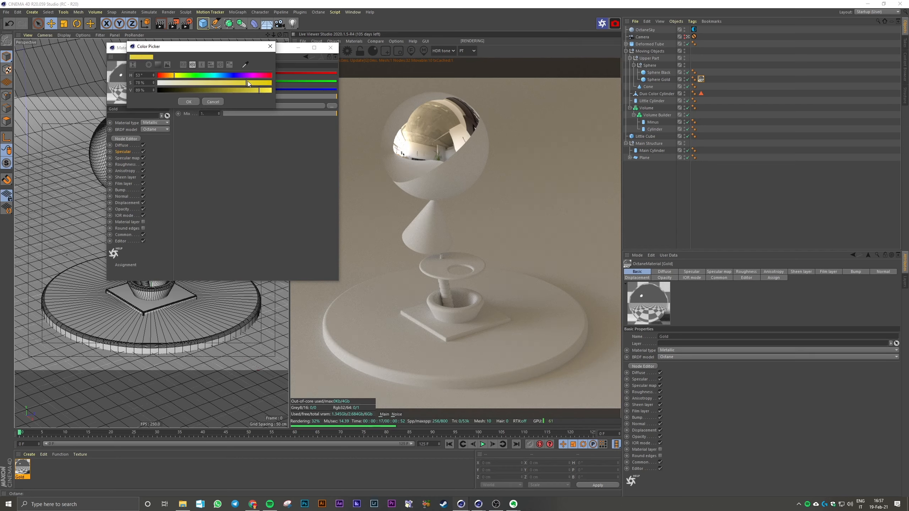
pyautogui.moveTo(176, 76); pyautogui.dragTo(171, 92)
pyautogui.click(188, 101)
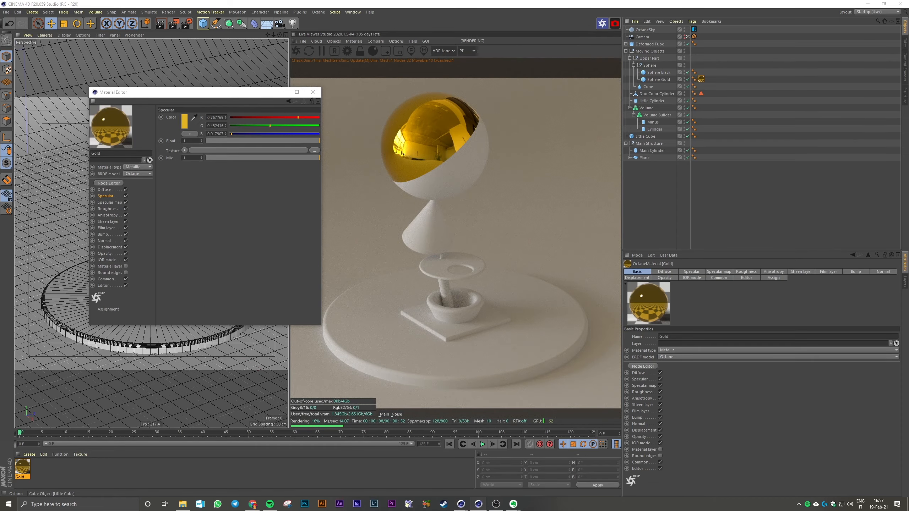
# Try green and purple as the Gold material's specular color
pyautogui.click(184, 123)
pyautogui.click(176, 119)
pyautogui.click(170, 144)
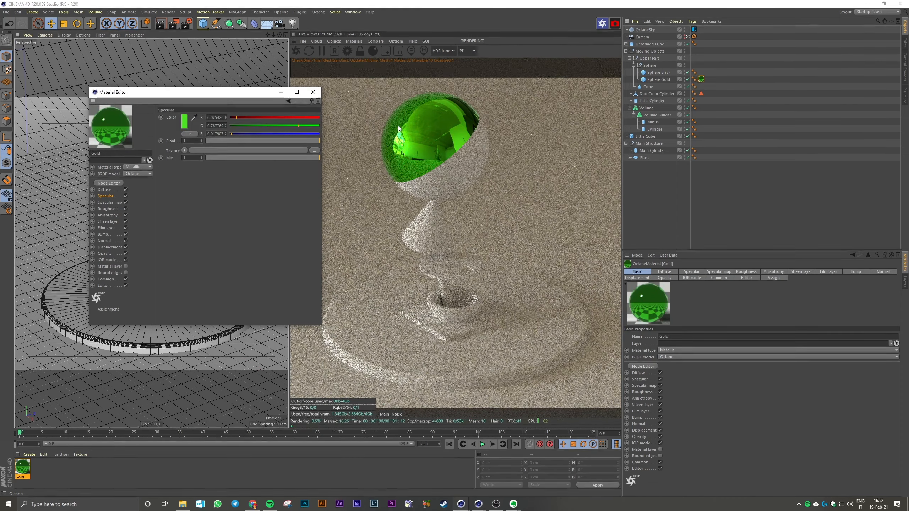
pyautogui.click(184, 123)
pyautogui.click(232, 118)
pyautogui.click(172, 144)
# Set the Gold material's specular color to hue 44°, saturation 68% and value 93%
pyautogui.click(184, 123)
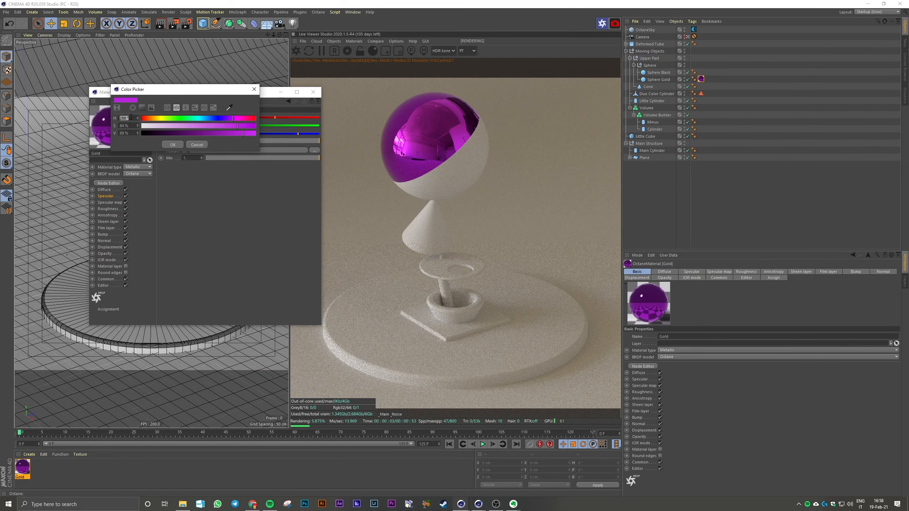
pyautogui.write('44')
pyautogui.press('Tab')
pyautogui.write('6')
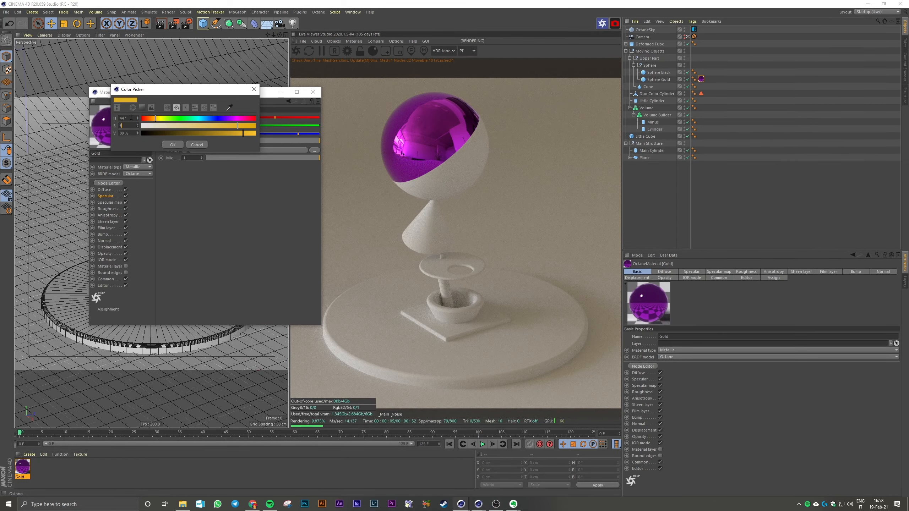
pyautogui.write('8')
pyautogui.press('Tab')
pyautogui.write('6')
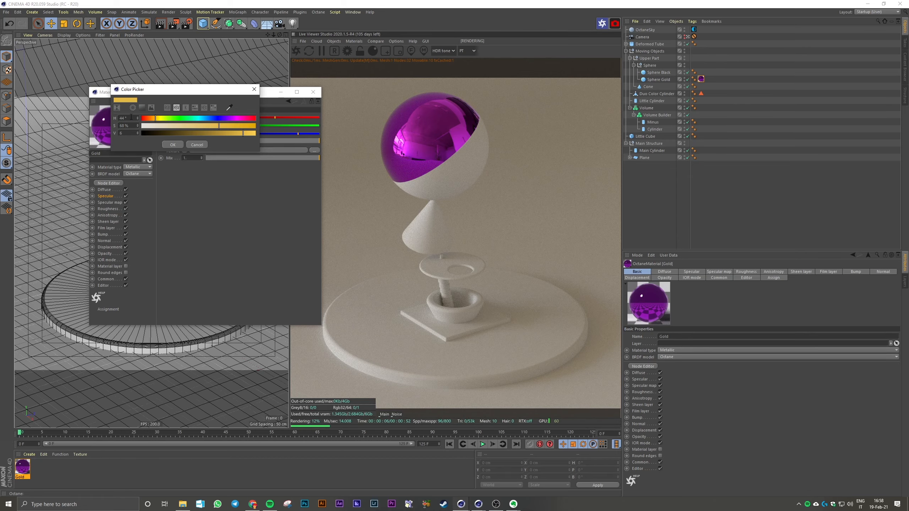
pyautogui.write('3')
pyautogui.click(172, 145)
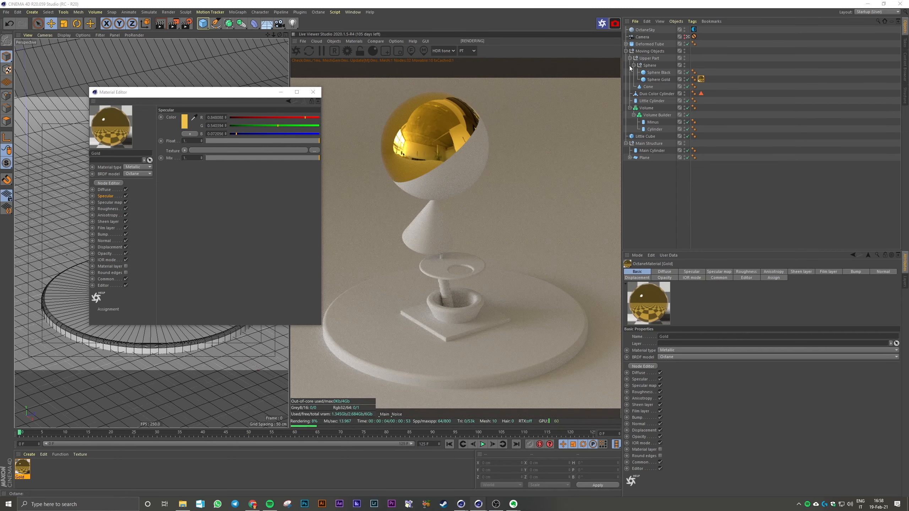
# Set the Gold material's roughness float value to 0.07
pyautogui.click(109, 203)
pyautogui.click(113, 208)
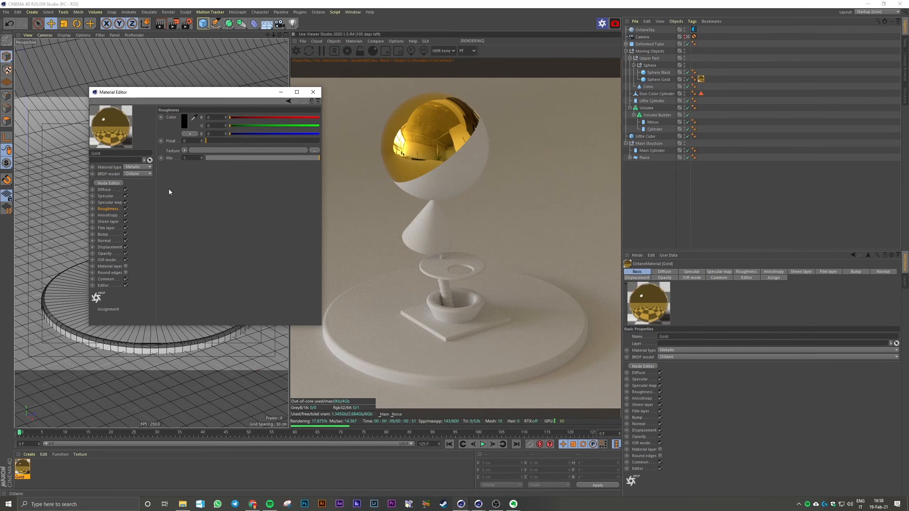
pyautogui.moveTo(206, 141); pyautogui.dragTo(312, 140)
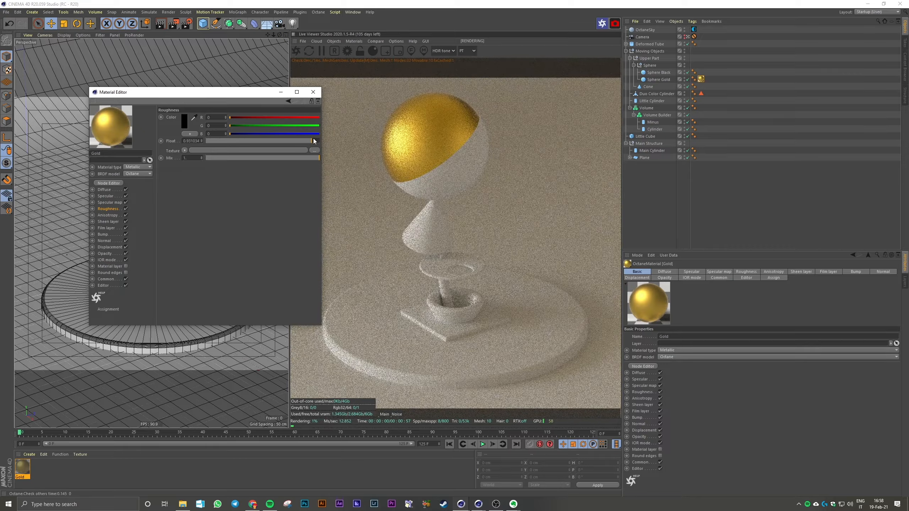
pyautogui.click(198, 141)
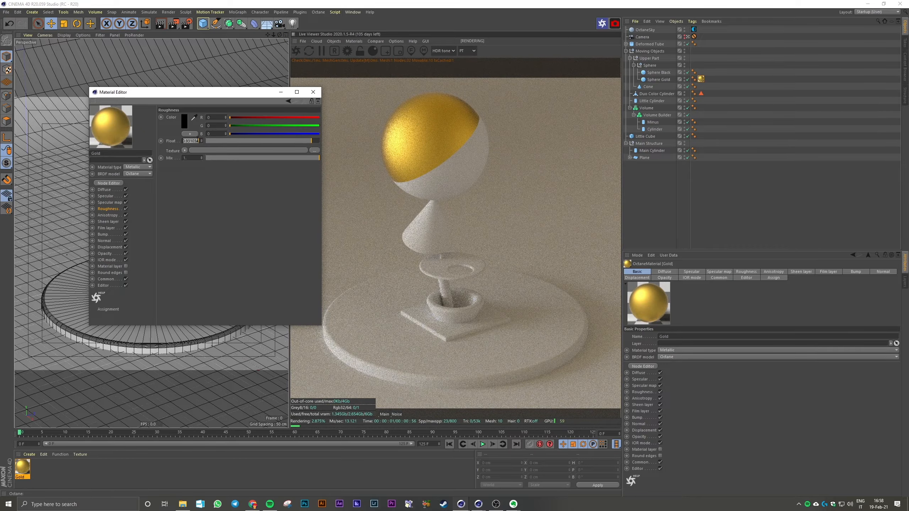
pyautogui.write('.07')
pyautogui.press('Return')
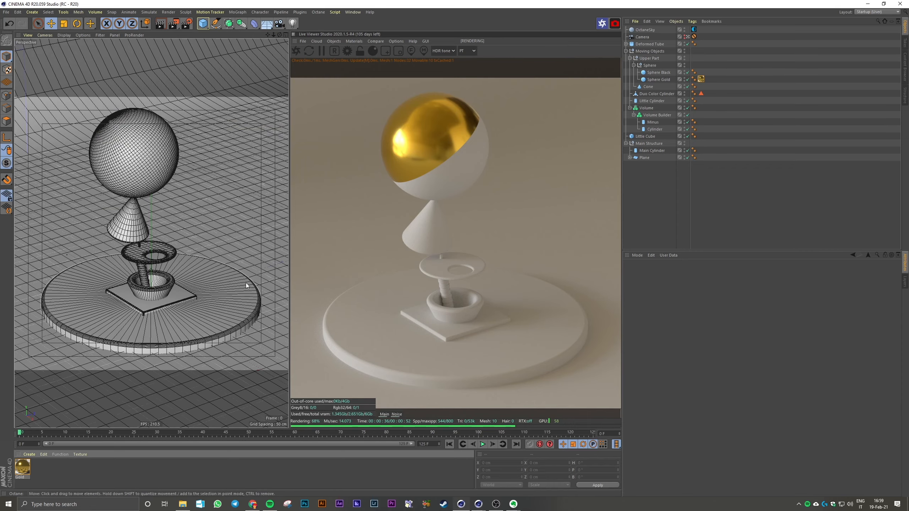
# Apply the Gold material to the Cone, the Volume ring and the Deformed Tube
pyautogui.moveTo(22, 466); pyautogui.dragTo(130, 225)
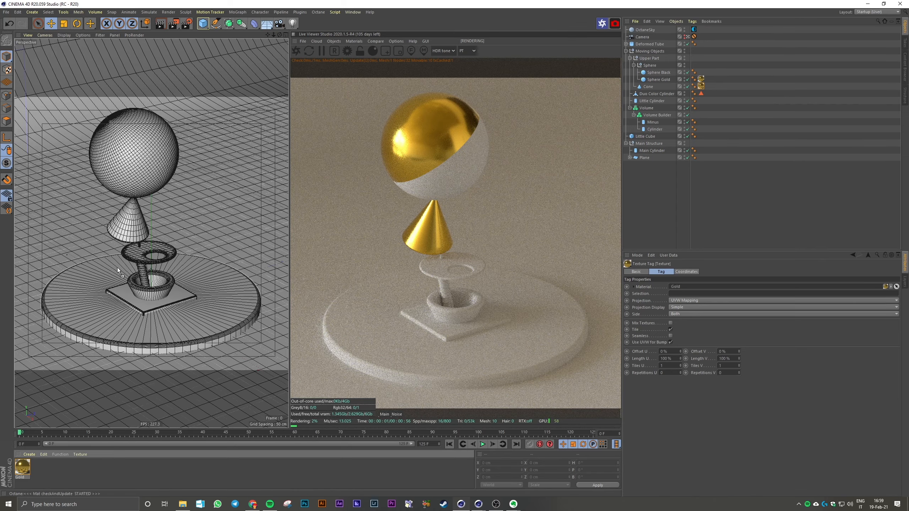
pyautogui.moveTo(117, 267); pyautogui.dragTo(135, 256)
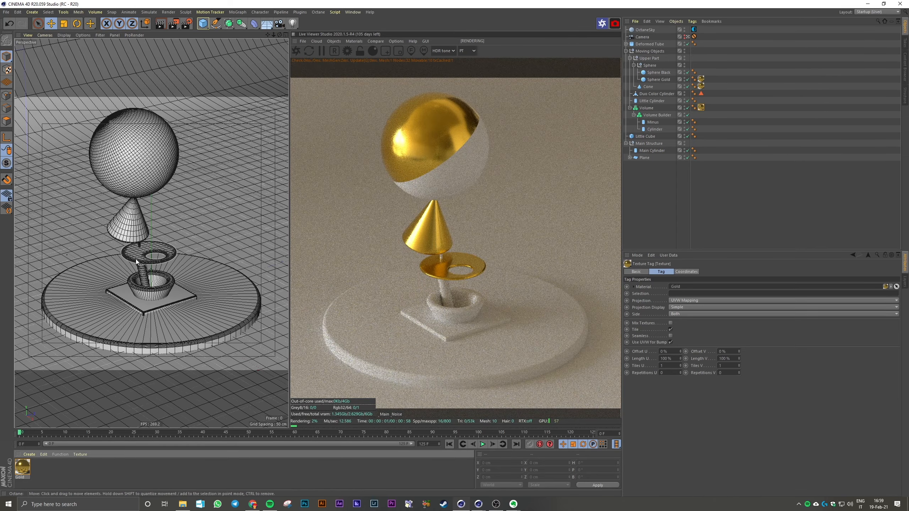
pyautogui.moveTo(22, 467); pyautogui.dragTo(163, 294)
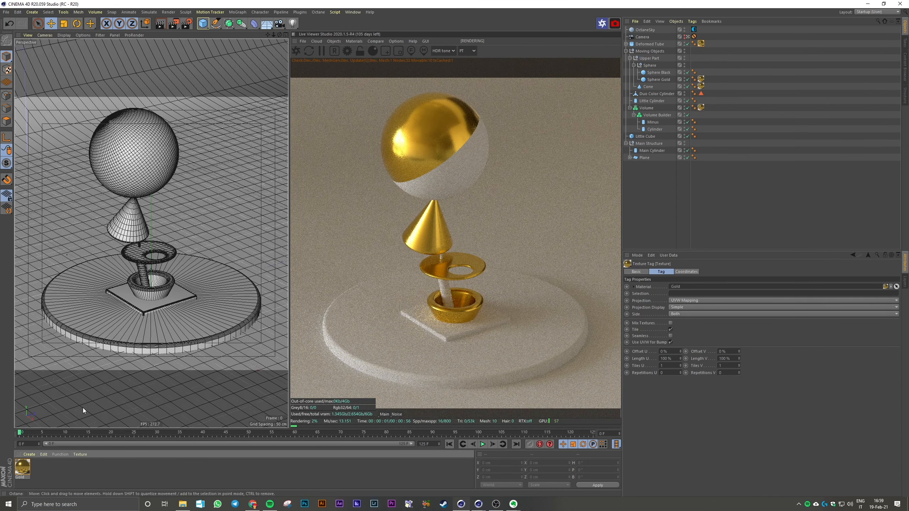
# Apply the Gold material to Duo Color Cylinder and restrict it to the cylinder's stored polygon selection
pyautogui.moveTo(27, 468); pyautogui.dragTo(669, 92)
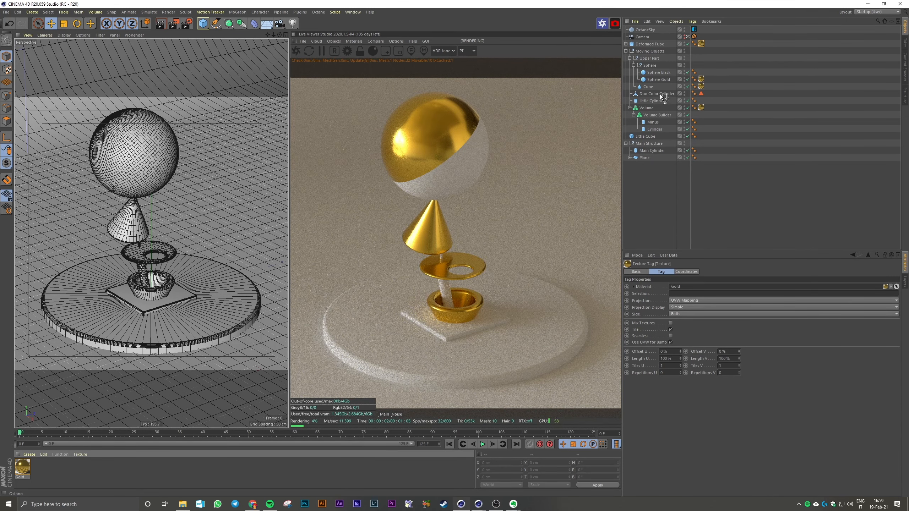
pyautogui.moveTo(662, 91); pyautogui.dragTo(662, 90)
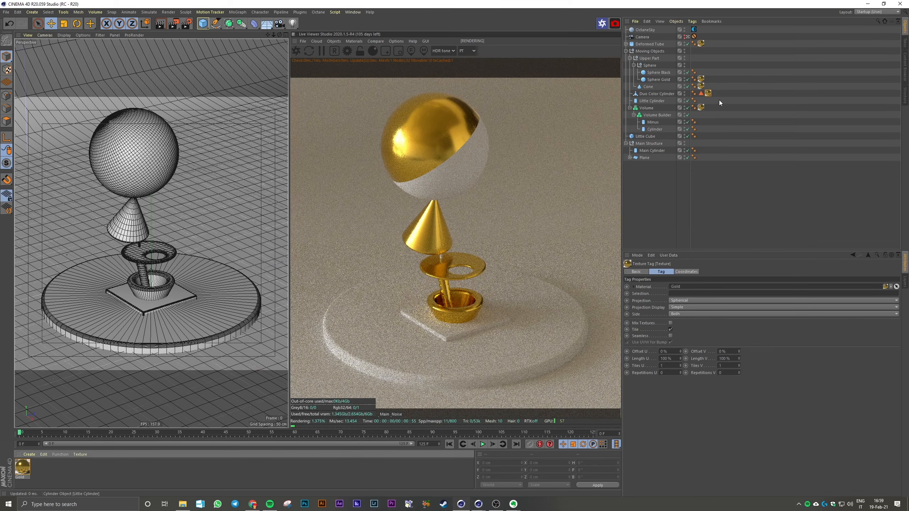
pyautogui.click(719, 99)
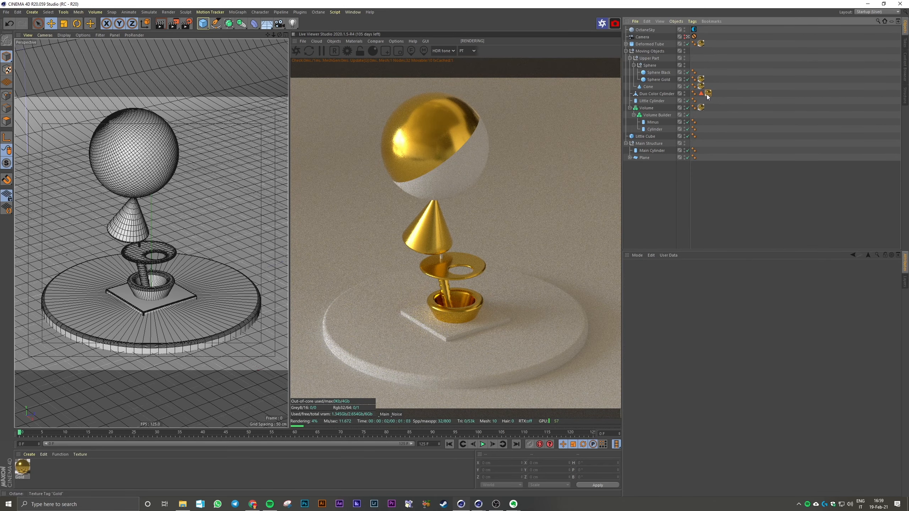
pyautogui.click(708, 93)
pyautogui.moveTo(701, 94); pyautogui.dragTo(677, 294)
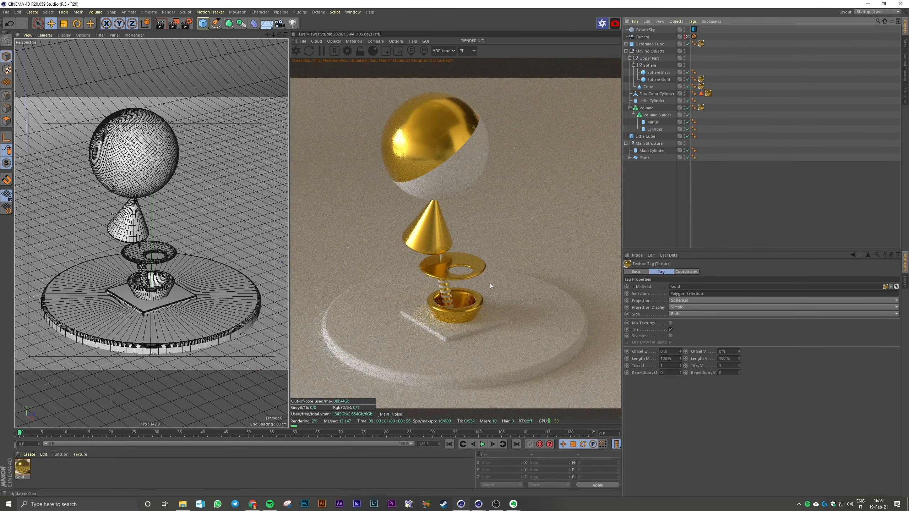
pyautogui.click(687, 186)
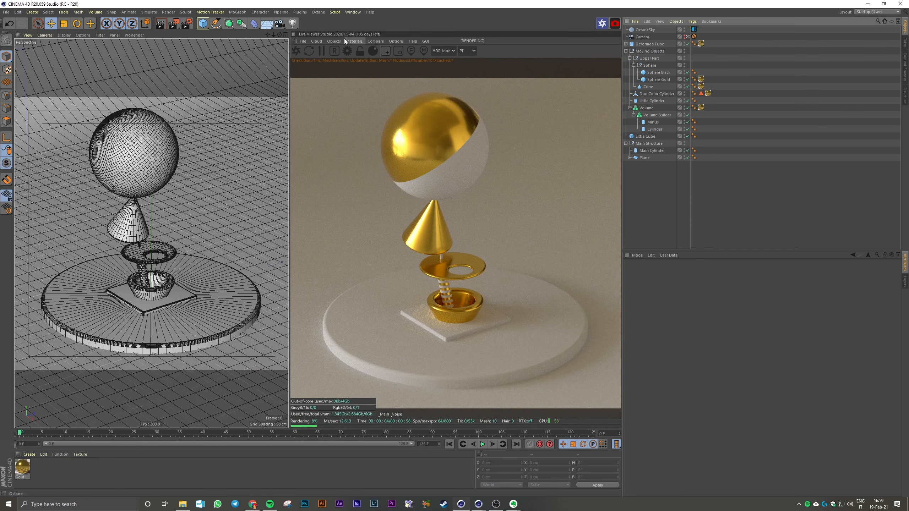
# Create an Octane glossy material and darken its diffuse color to a value of 10%
pyautogui.click(354, 41)
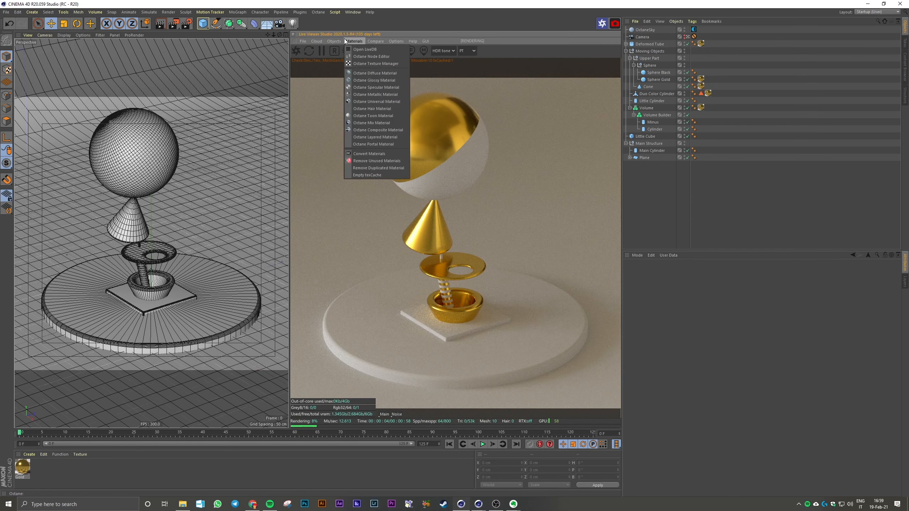
pyautogui.click(369, 80)
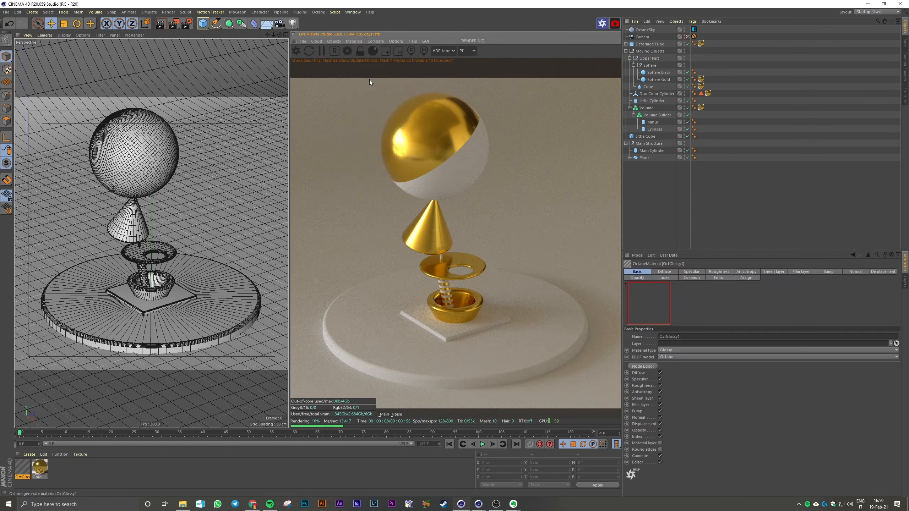
pyautogui.doubleClick(22, 465)
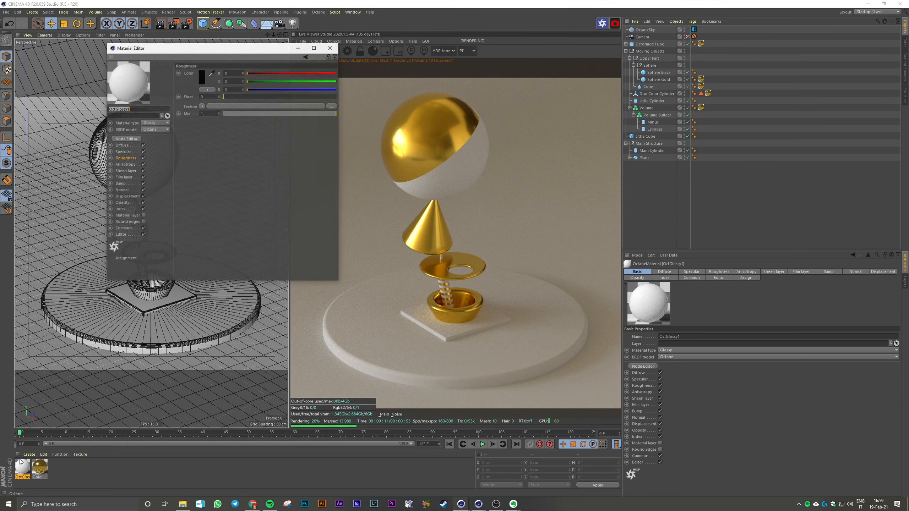
pyautogui.click(121, 145)
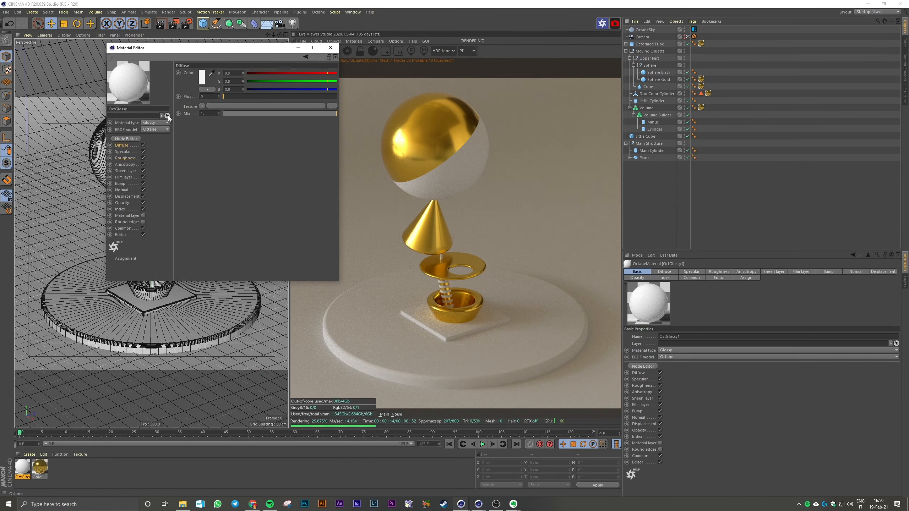
pyautogui.click(201, 79)
pyautogui.write('10')
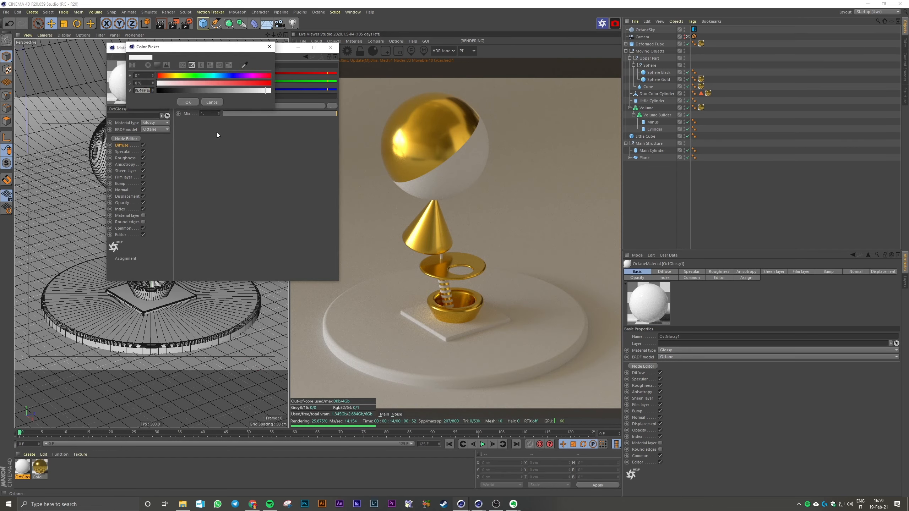
pyautogui.press('Return')
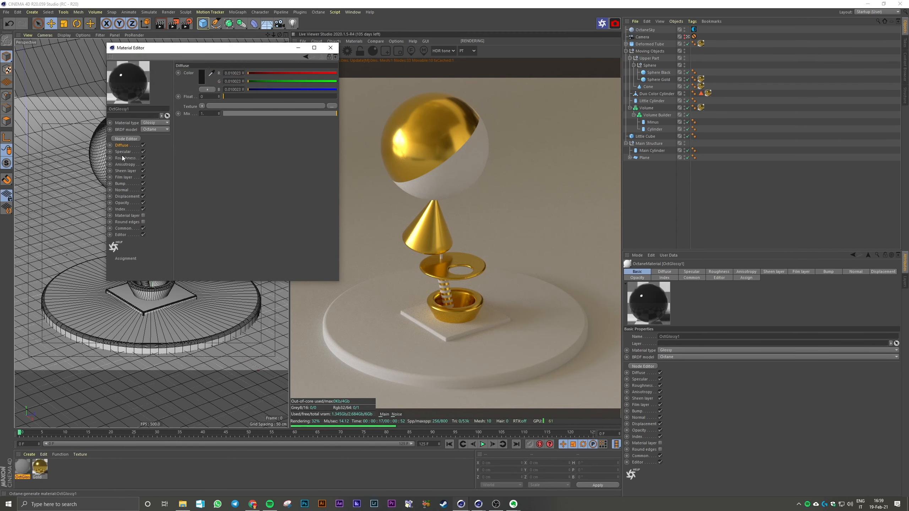
# Apply the dark glossy material to Sphere Black, Little Cube, Plane and Duo Color Cylinder, with its tag before Gold there, and Gold to Main Cylinder
pyautogui.click(122, 158)
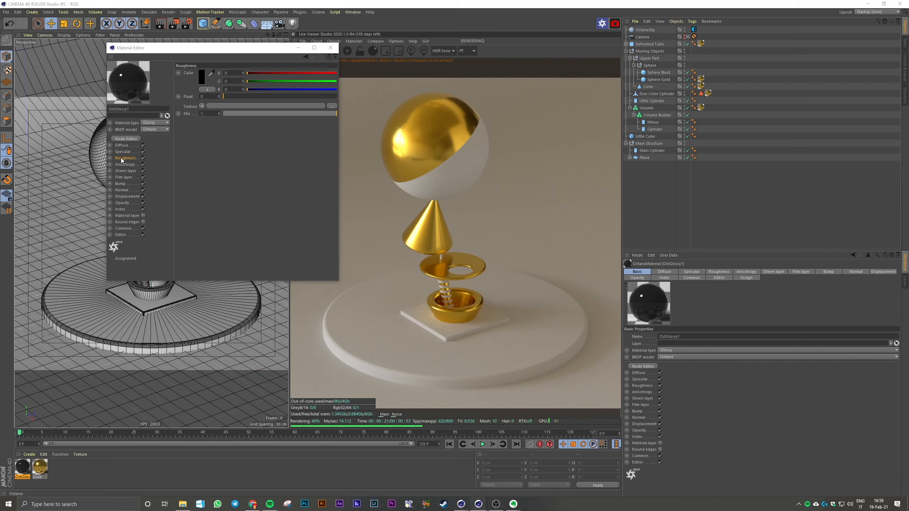
pyautogui.moveTo(258, 47); pyautogui.dragTo(224, 92)
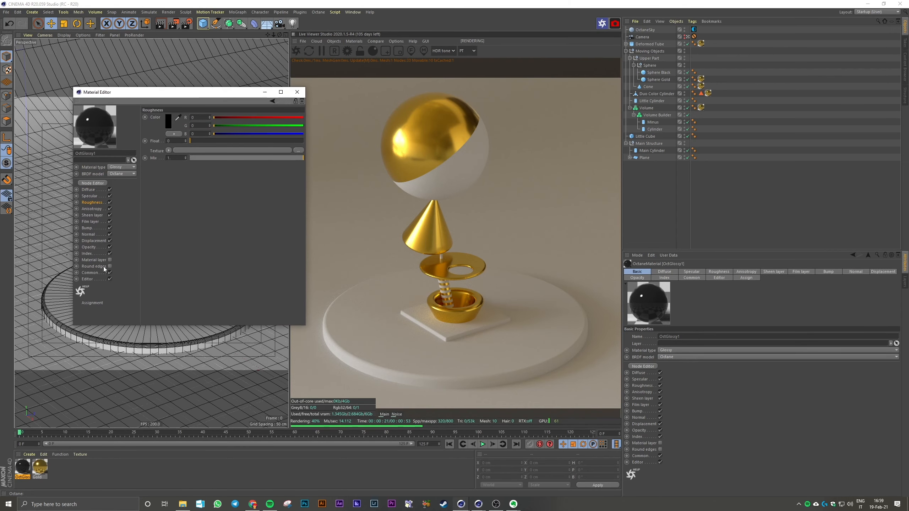
pyautogui.moveTo(22, 467); pyautogui.dragTo(460, 172)
pyautogui.moveTo(22, 467); pyautogui.dragTo(658, 95)
pyautogui.moveTo(22, 467); pyautogui.dragTo(437, 330)
pyautogui.click(715, 95)
pyautogui.moveTo(715, 95); pyautogui.dragTo(698, 94)
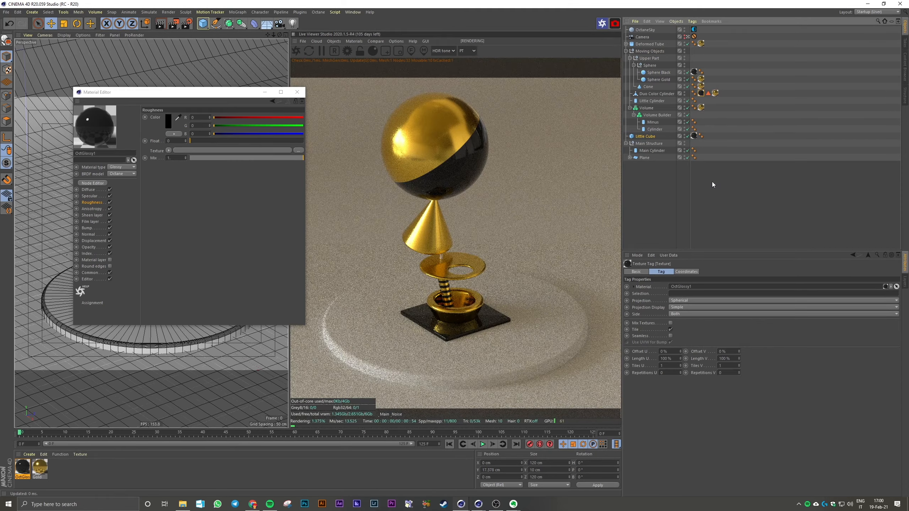
pyautogui.moveTo(40, 467); pyautogui.dragTo(357, 238)
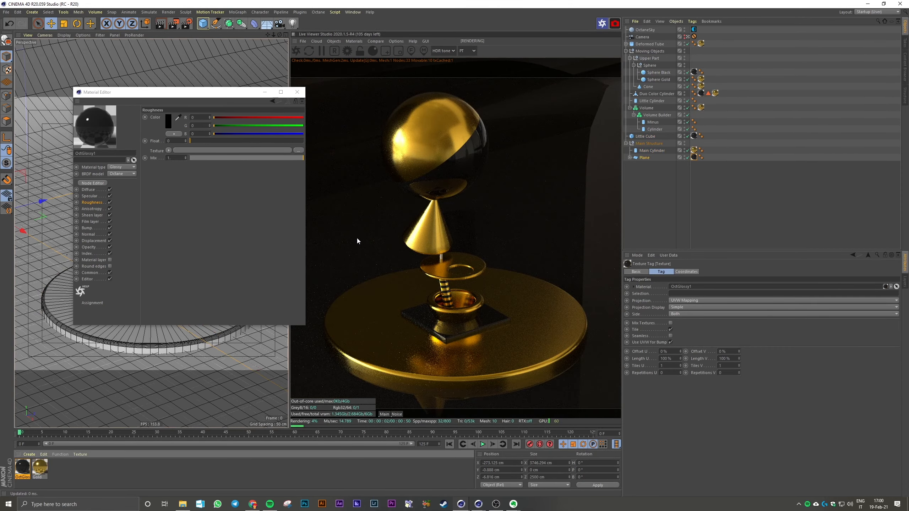
# Try roughness float values of 0.5 and 0.2 on the dark glossy material
pyautogui.click(179, 142)
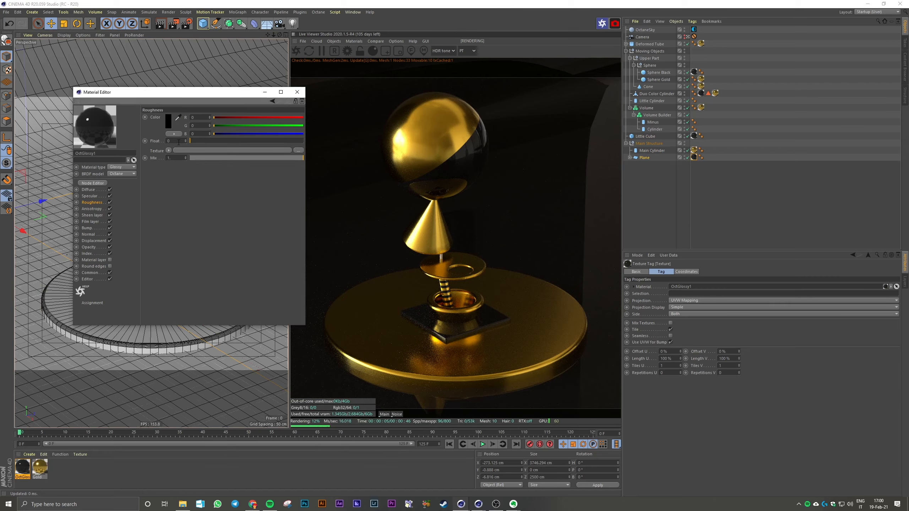
pyautogui.write('.5')
pyautogui.press('Return')
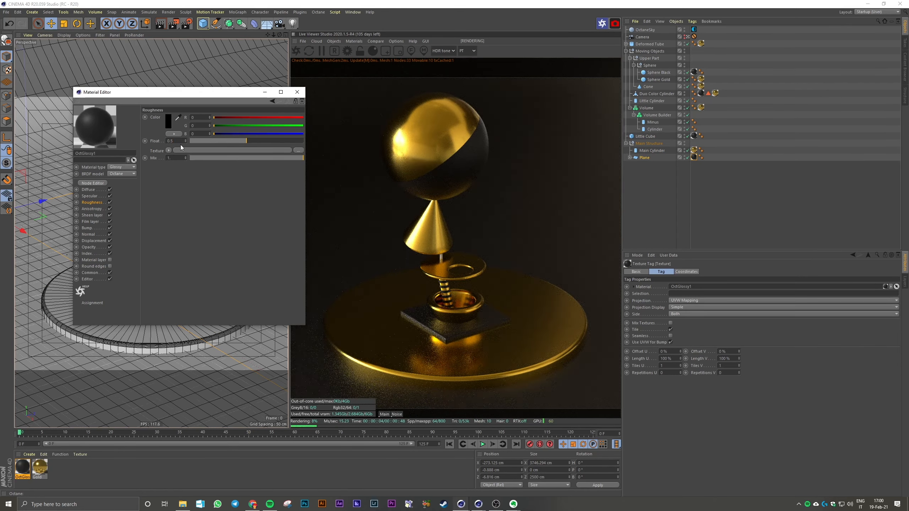
pyautogui.press('BackSpace')
pyautogui.write('2')
pyautogui.press('Return')
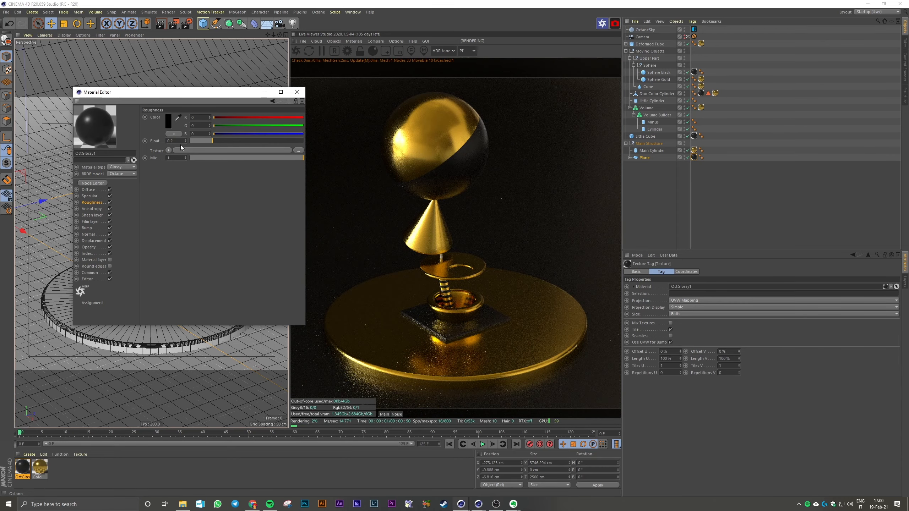
# Set the dark glossy material's roughness float value to 0.05 and close its editor
pyautogui.press('BackSpace')
pyautogui.write('05')
pyautogui.press('Return')
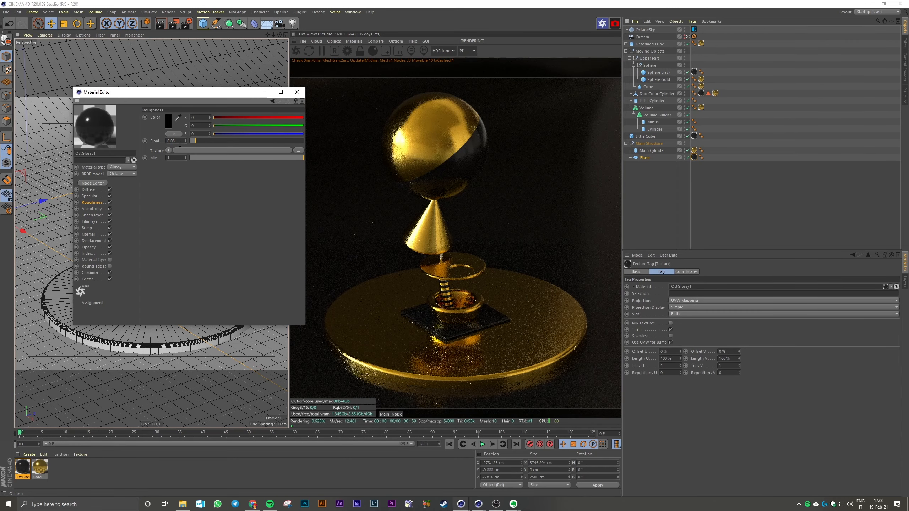
pyautogui.click(297, 92)
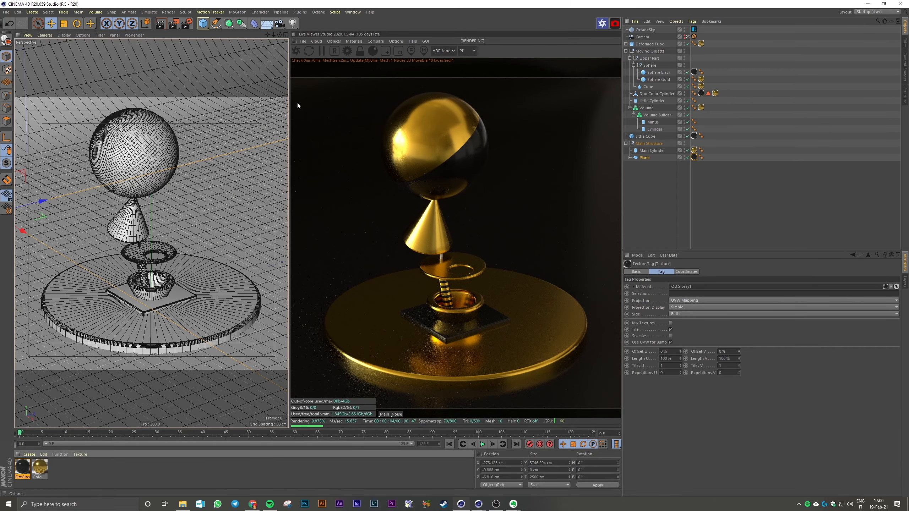
# Duplicate the dark glossy material and rename the copy White
pyautogui.click(353, 41)
pyautogui.click(22, 465)
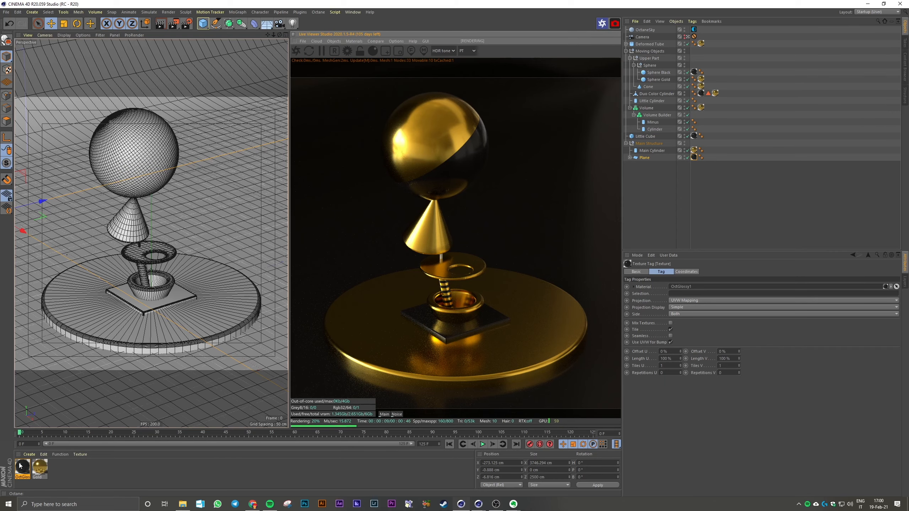
pyautogui.click(22, 465)
pyautogui.keyDown('ctrl'); pyautogui.moveTo(23, 465); pyautogui.dragTo(19, 466); pyautogui.keyUp('ctrl')
pyautogui.doubleClick(21, 467)
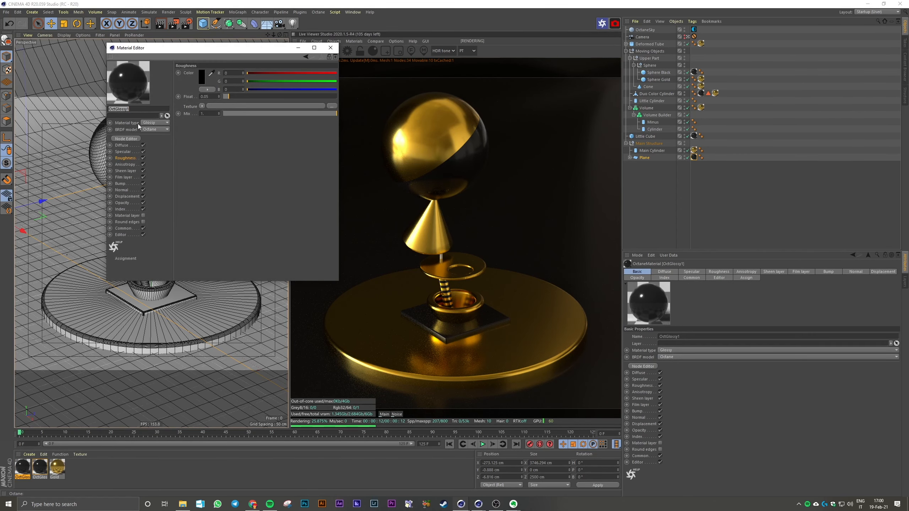
pyautogui.write('Whiety')
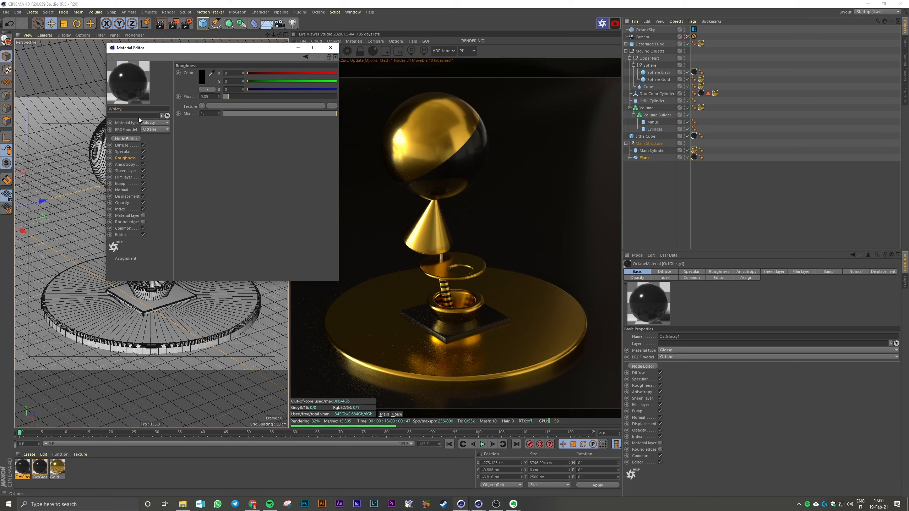
pyautogui.press('BackSpace')
pyautogui.press('BackSpace')
pyautogui.press('BackSpace')
pyautogui.write('te')
# Set the White material's diffuse color brightness to 100% and close its editor
pyautogui.click(126, 145)
pyautogui.click(202, 80)
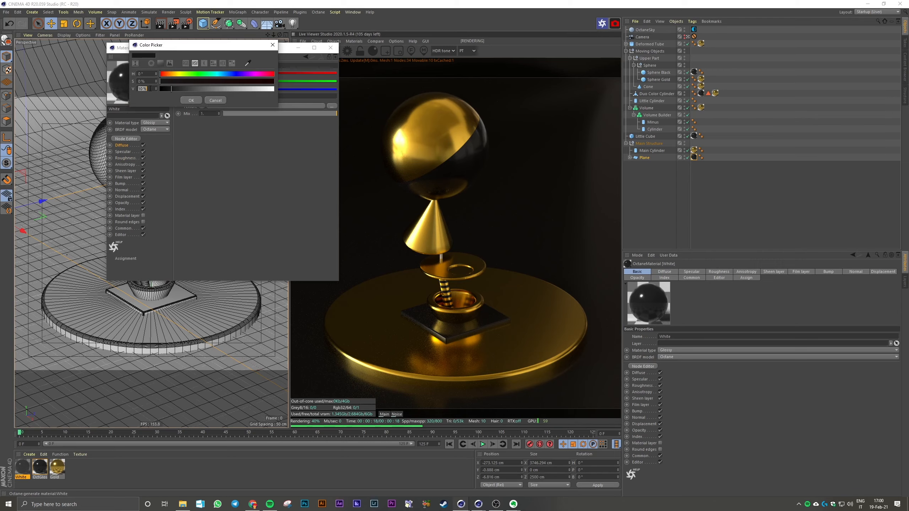
pyautogui.write('100')
pyautogui.press('Return')
pyautogui.click(330, 48)
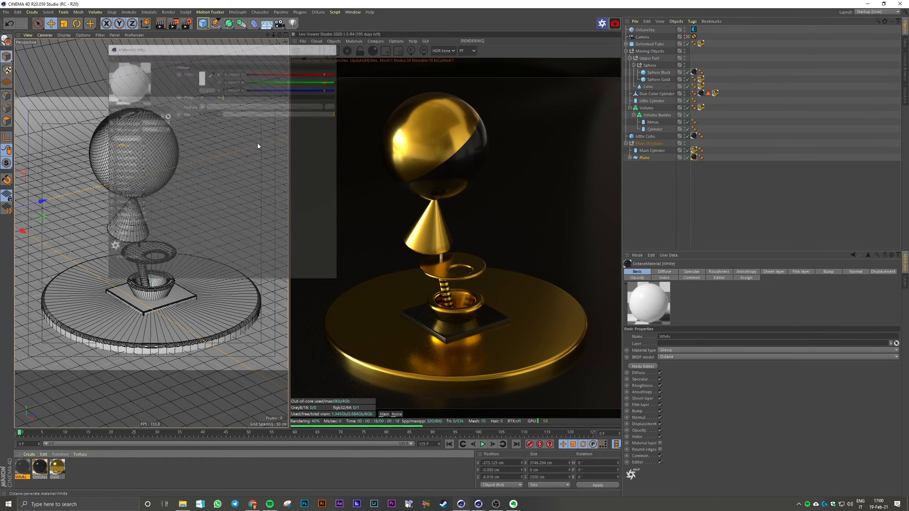
# Rename the original dark glossy material as Black
pyautogui.doubleClick(43, 477)
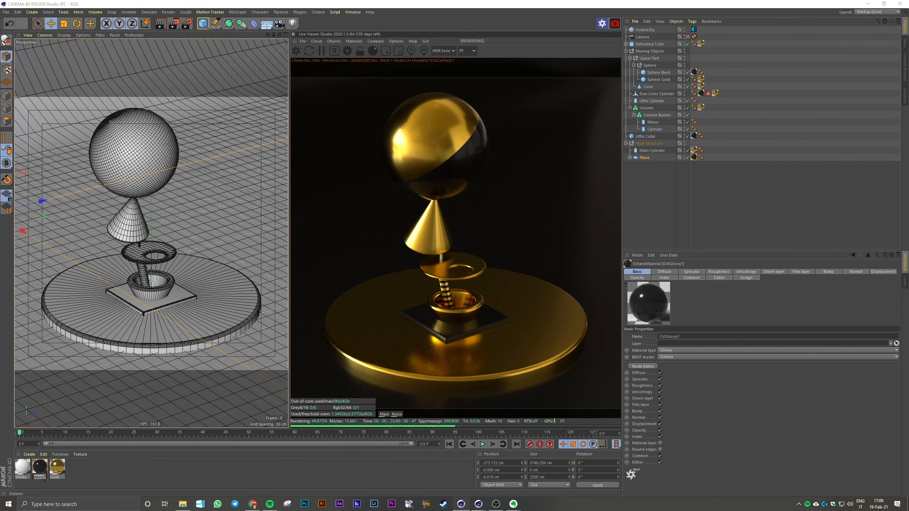
pyautogui.write('Black')
pyautogui.press('Return')
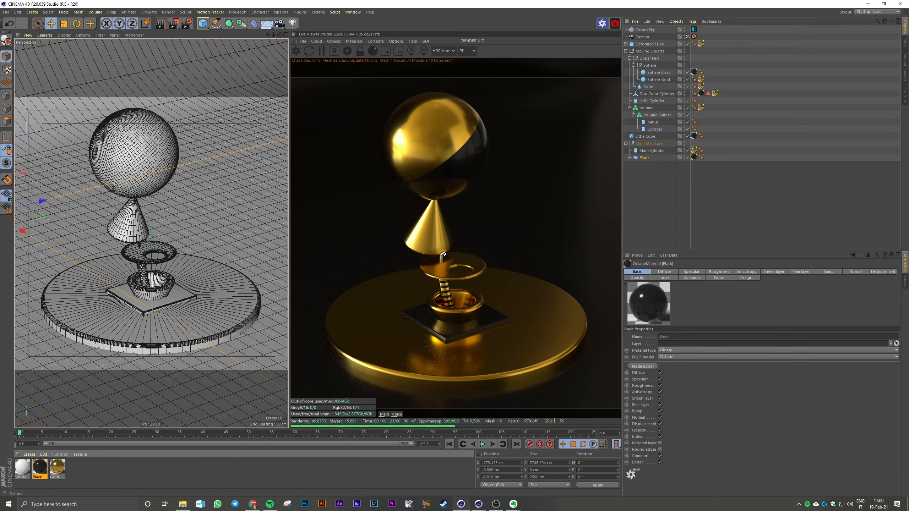
# Apply the White material to Little Cylinder and collapse the Volume hierarchy
pyautogui.moveTo(444, 254); pyautogui.dragTo(442, 256)
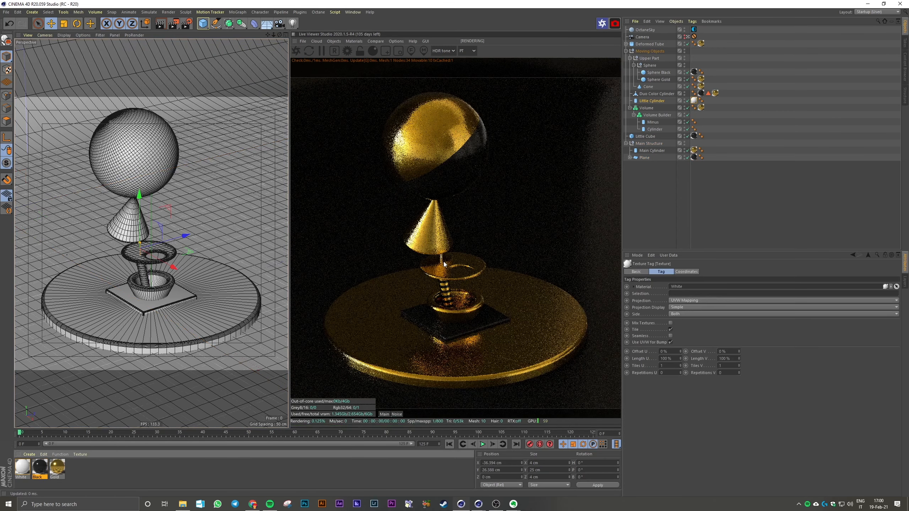
pyautogui.click(670, 100)
pyautogui.click(687, 101)
pyautogui.click(687, 101)
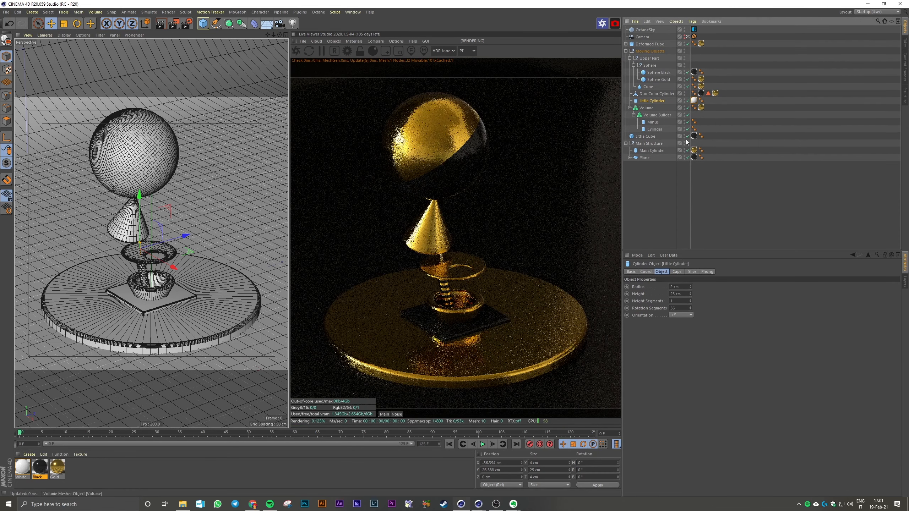
pyautogui.click(661, 179)
pyautogui.click(630, 108)
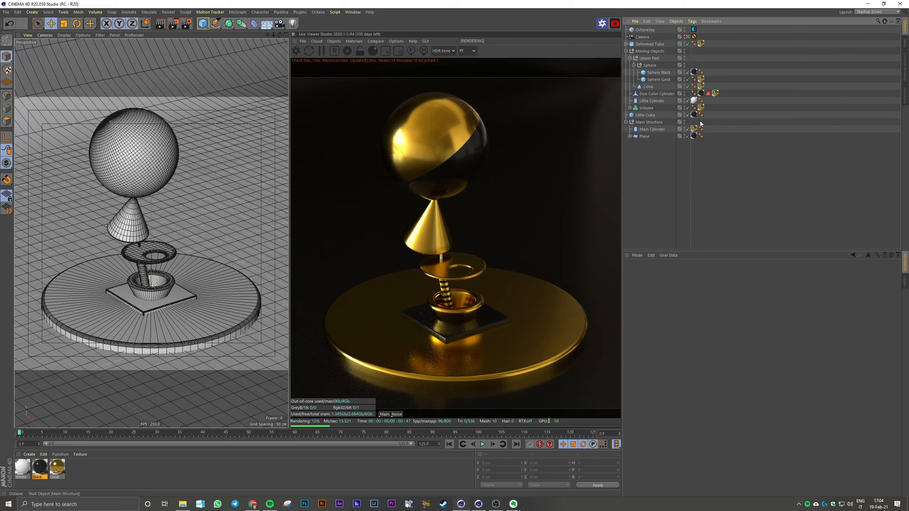
# Set the OctaneSky environment's power to 0.7
pyautogui.click(651, 29)
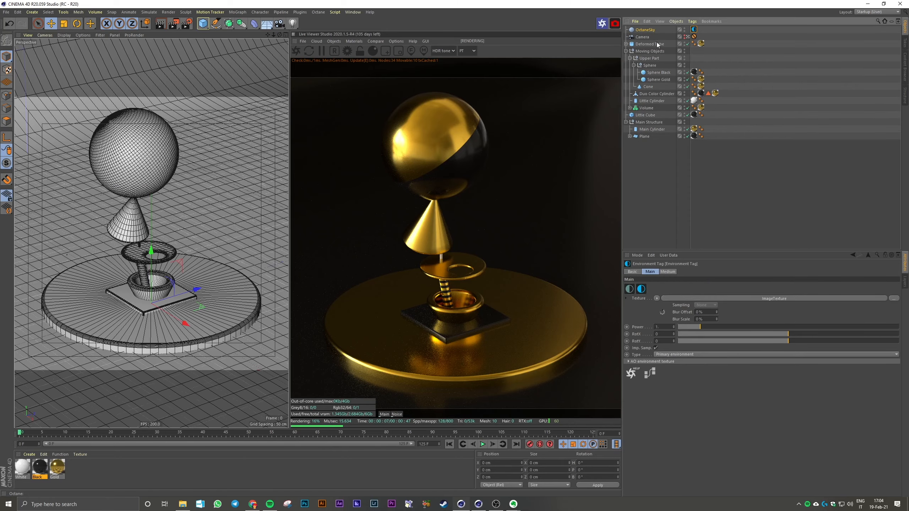
pyautogui.moveTo(701, 325)
pyautogui.mouseDown()
pyautogui.moveTo(794, 326)
pyautogui.moveTo(682, 331)
pyautogui.moveTo(697, 327)
pyautogui.mouseUp()
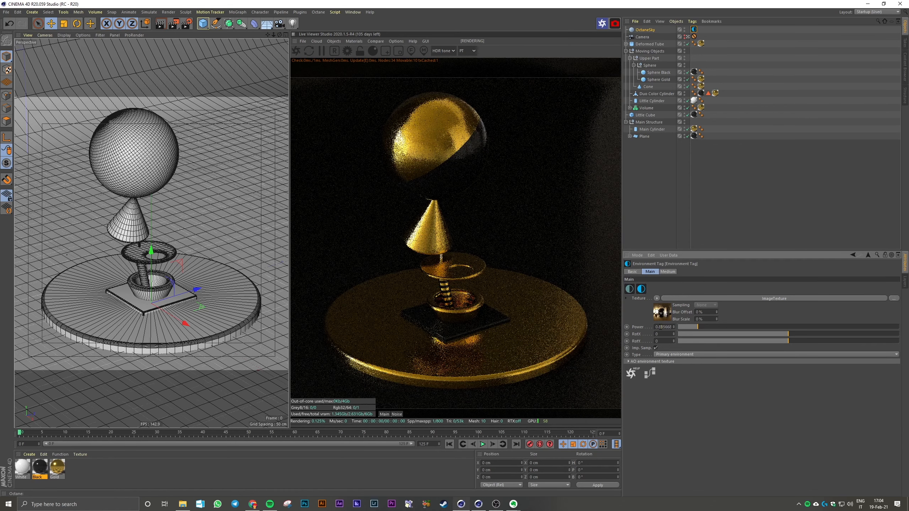
pyautogui.write('1')
pyautogui.press('Return')
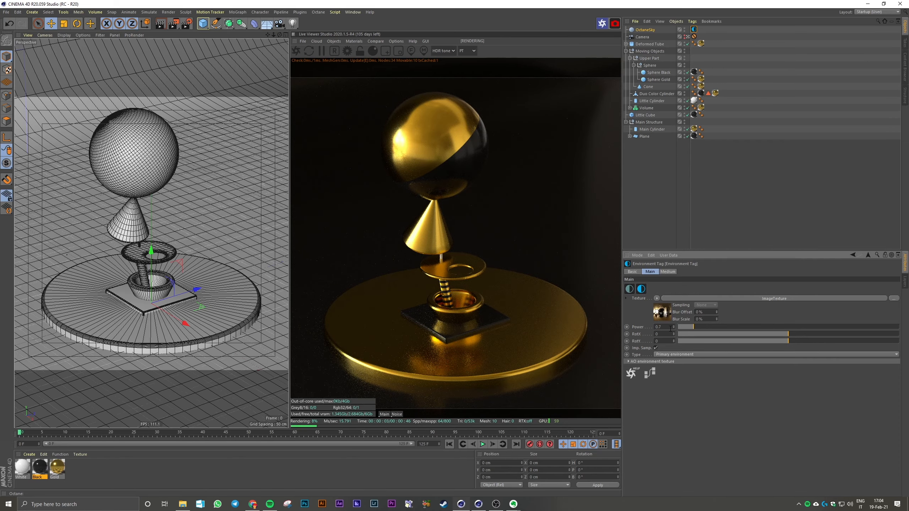
pyautogui.press('Return')
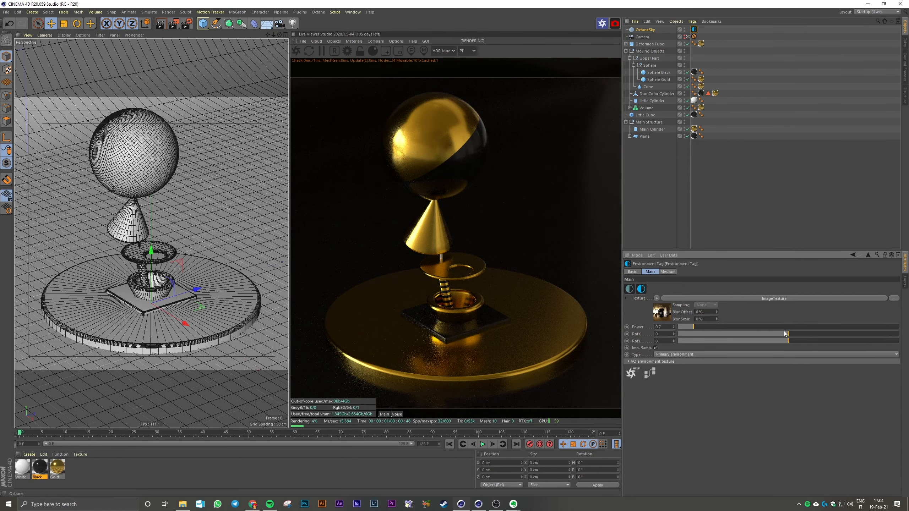
# Rotate the sky environment to a RotX of about 0.4, trying and undoing a RotY of about 0.14 along the way
pyautogui.moveTo(784, 331); pyautogui.dragTo(807, 335)
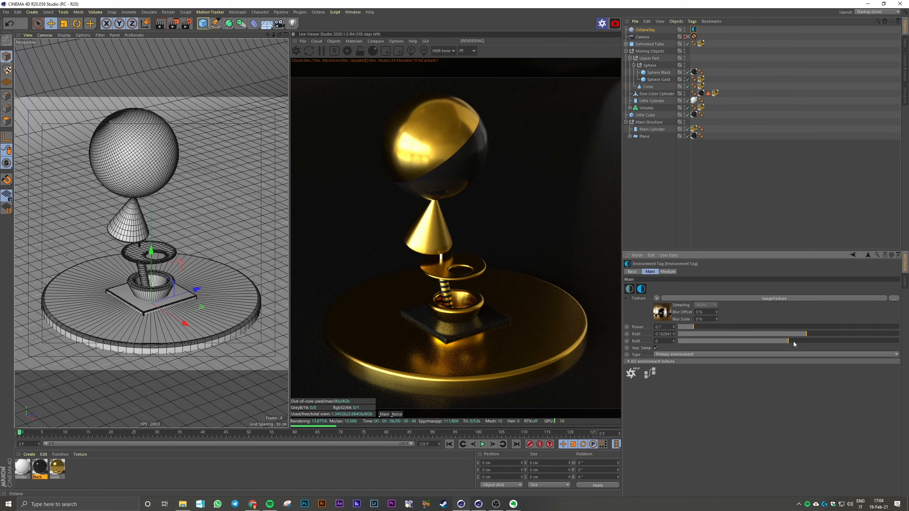
pyautogui.moveTo(793, 340)
pyautogui.mouseDown()
pyautogui.moveTo(820, 342)
pyautogui.moveTo(804, 345)
pyautogui.mouseUp()
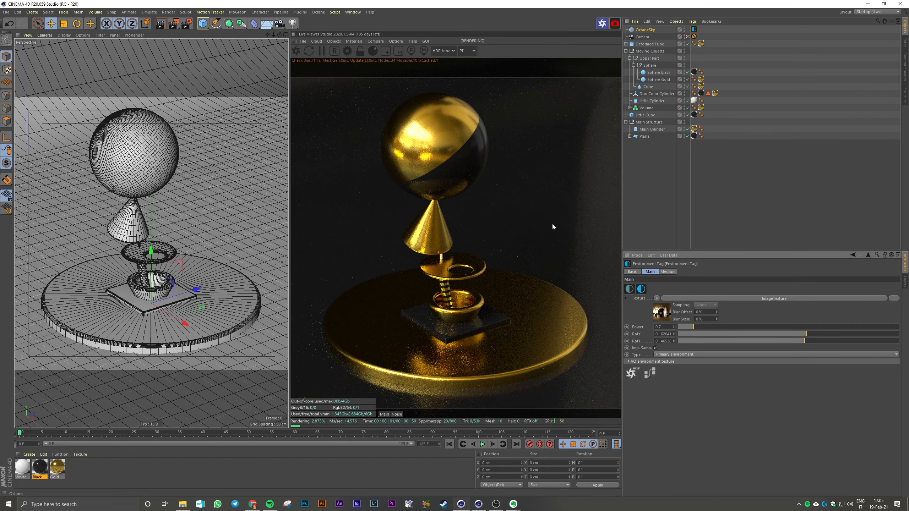
pyautogui.hotkey('ctrl', 'z')
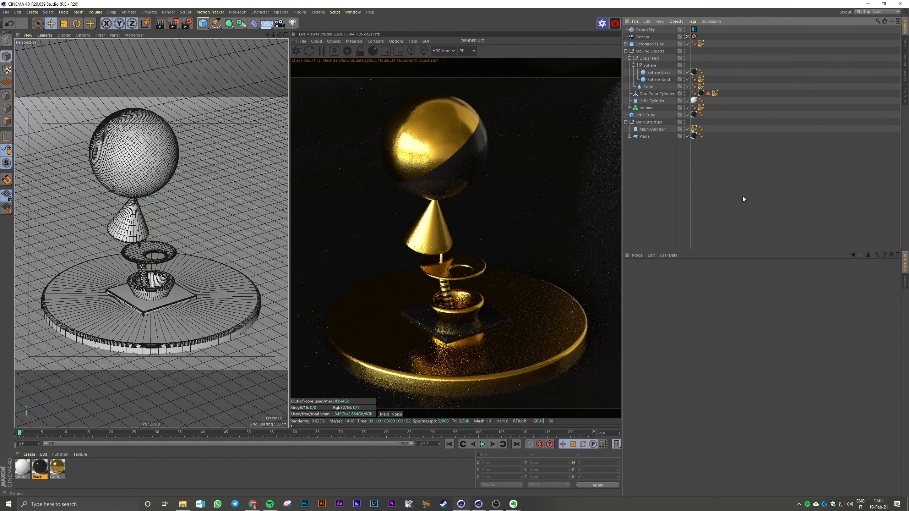
pyautogui.moveTo(815, 333); pyautogui.dragTo(833, 332)
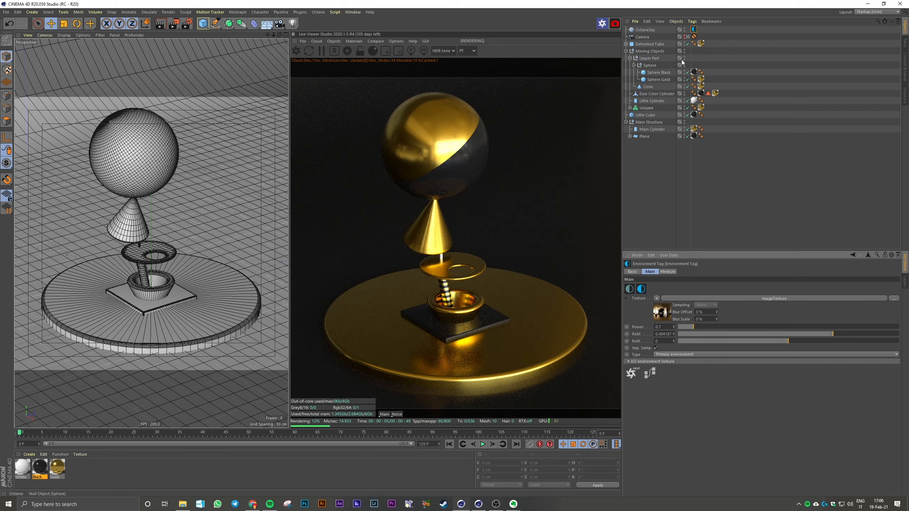
pyautogui.click(753, 147)
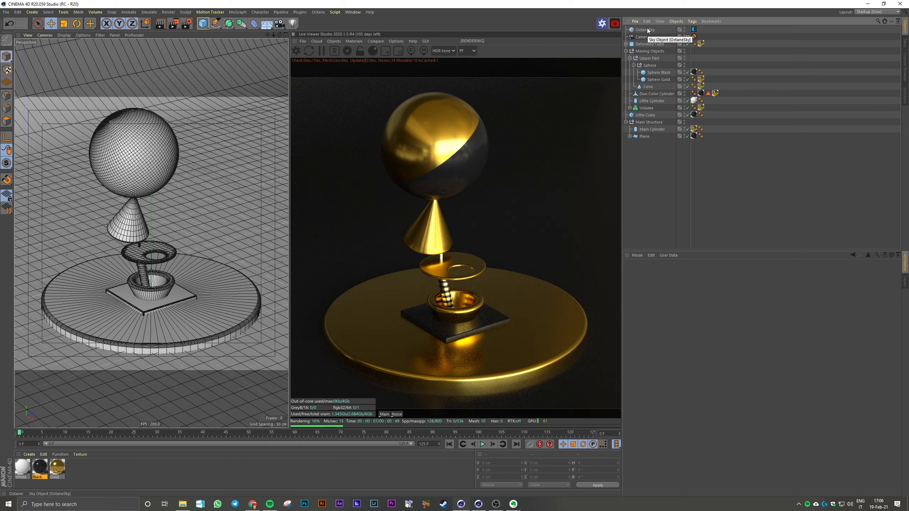
# Add an Octane area light to the scene and hide OctaneSky from the render
pyautogui.click(349, 40)
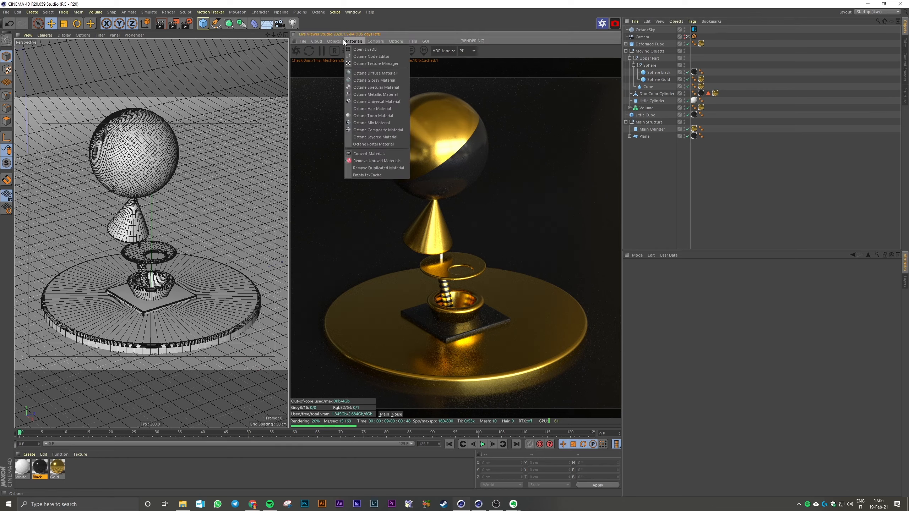
pyautogui.moveTo(337, 40)
pyautogui.moveTo(343, 71)
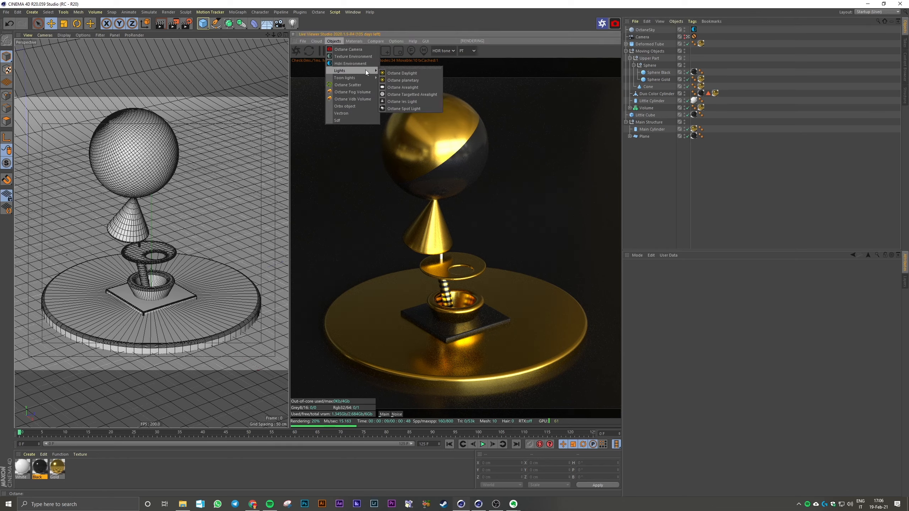
pyautogui.click(411, 93)
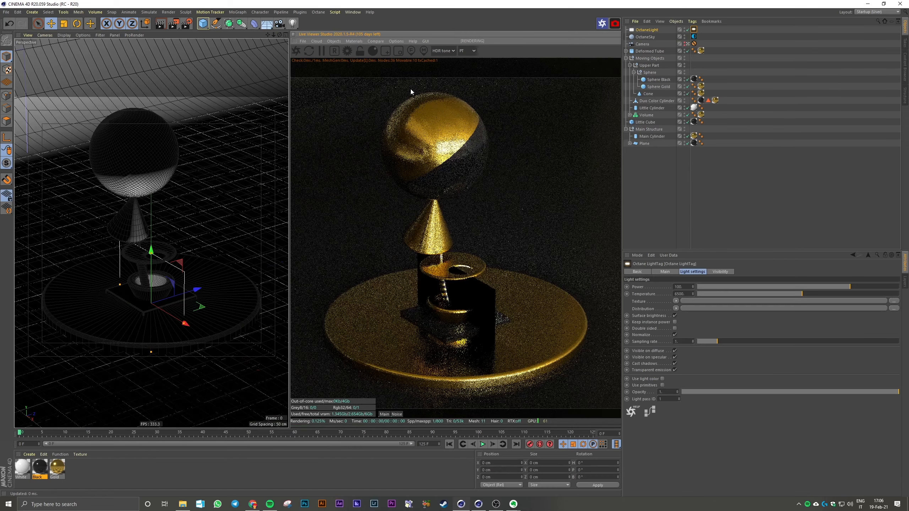
pyautogui.click(684, 36)
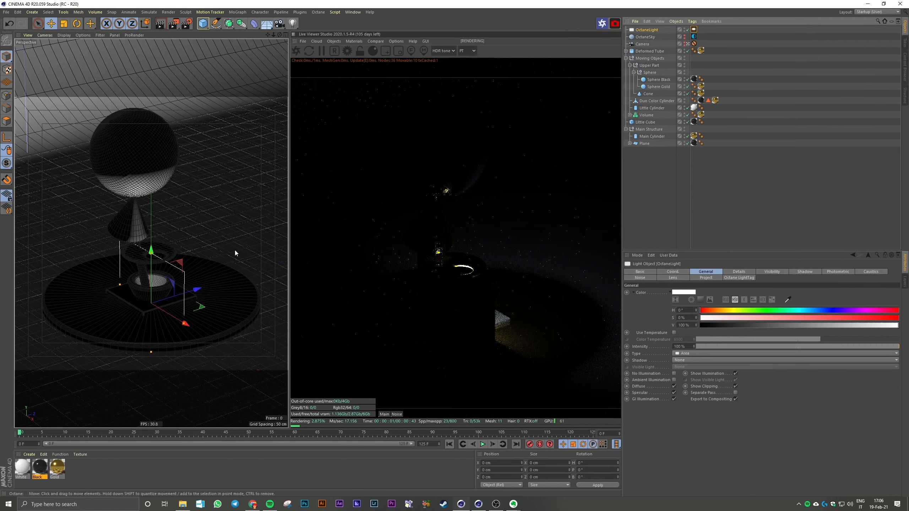
# Move the area light up and away from the objects to about Y 283 cm and Z -413 cm
pyautogui.moveTo(234, 250); pyautogui.dragTo(59, 154)
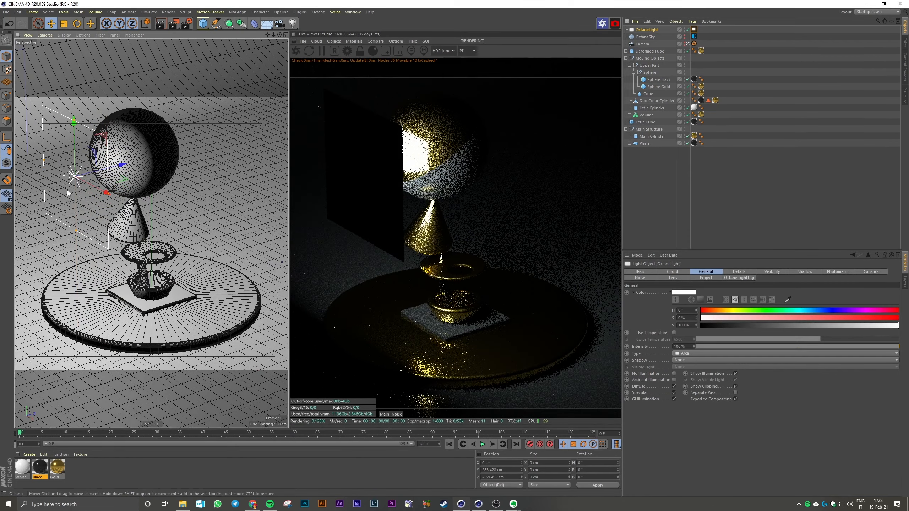
pyautogui.middleClick(118, 177)
pyautogui.middleClick(179, 176)
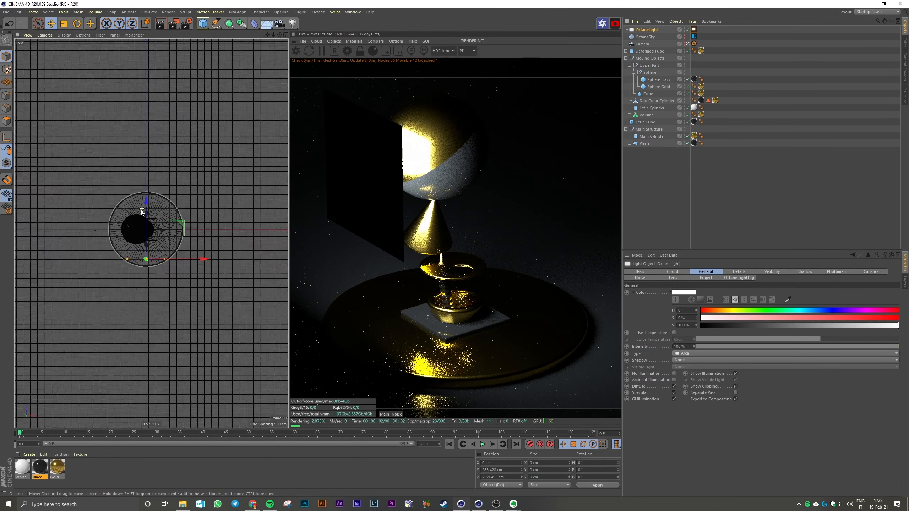
pyautogui.scroll(-3, 142, 211)
pyautogui.moveTo(150, 305); pyautogui.dragTo(143, 251)
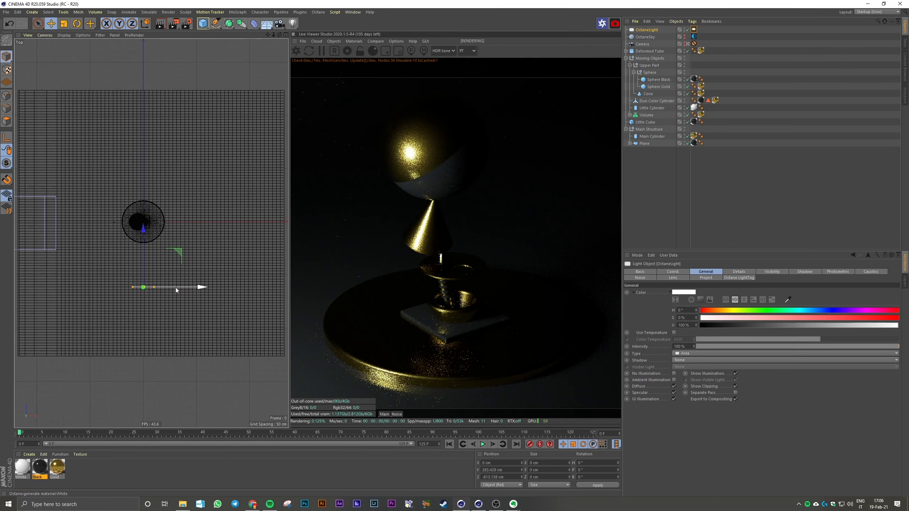
# Move the area light beside the sphere to about X -80 cm and Z -166 cm, and tilt it about 27 degrees
pyautogui.moveTo(175, 288); pyautogui.dragTo(137, 225)
pyautogui.press('r')
pyautogui.press('e')
pyautogui.middleClick(137, 226)
pyautogui.middleClick(81, 145)
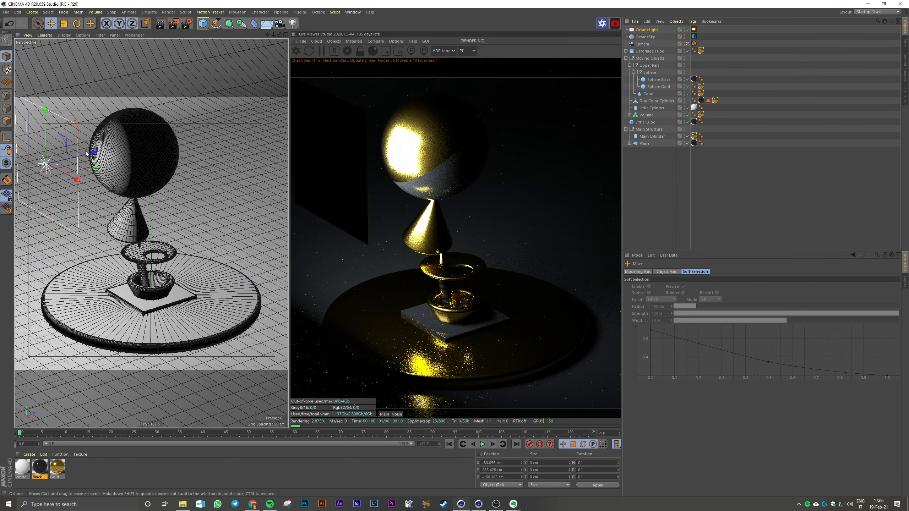
pyautogui.press('r')
pyautogui.moveTo(41, 132); pyautogui.dragTo(59, 129)
# Set the area light's opacity to 0
pyautogui.click(693, 29)
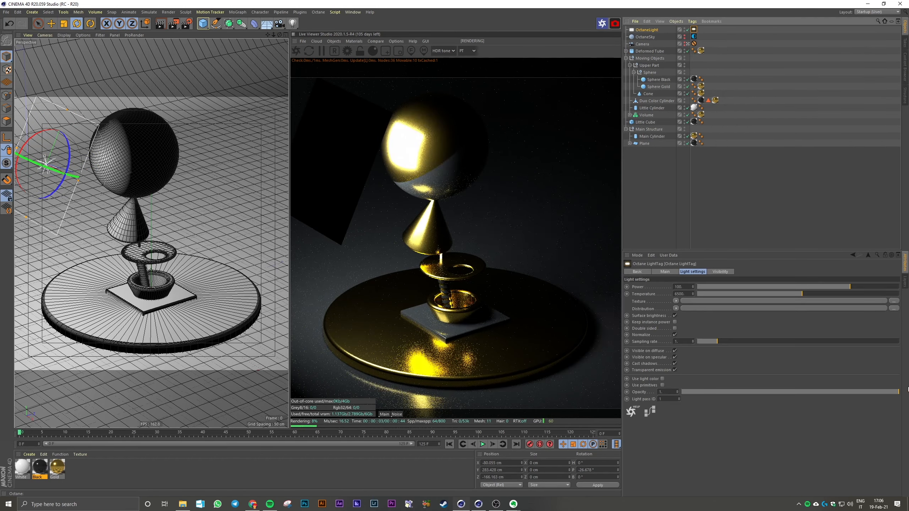
pyautogui.moveTo(868, 392); pyautogui.dragTo(571, 404)
pyautogui.click(766, 168)
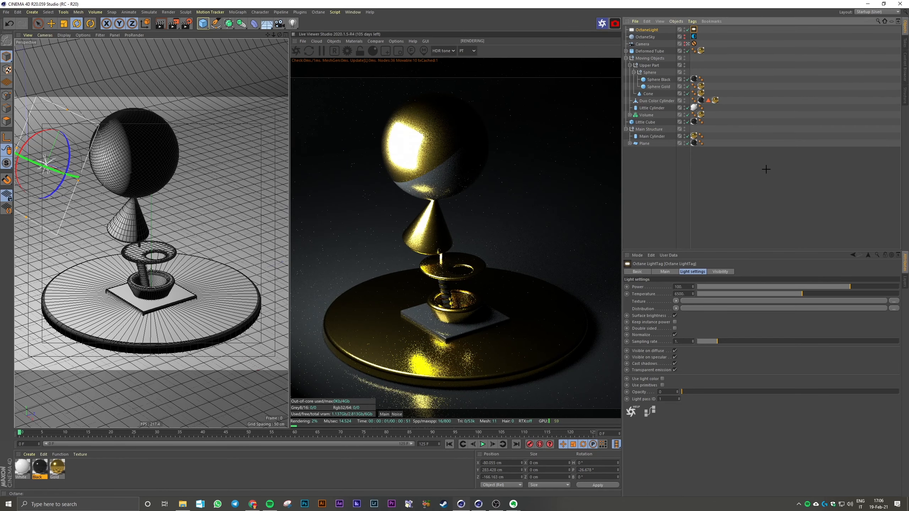
# Delete the area light and add an Octane targeted area light in its place
pyautogui.click(646, 31)
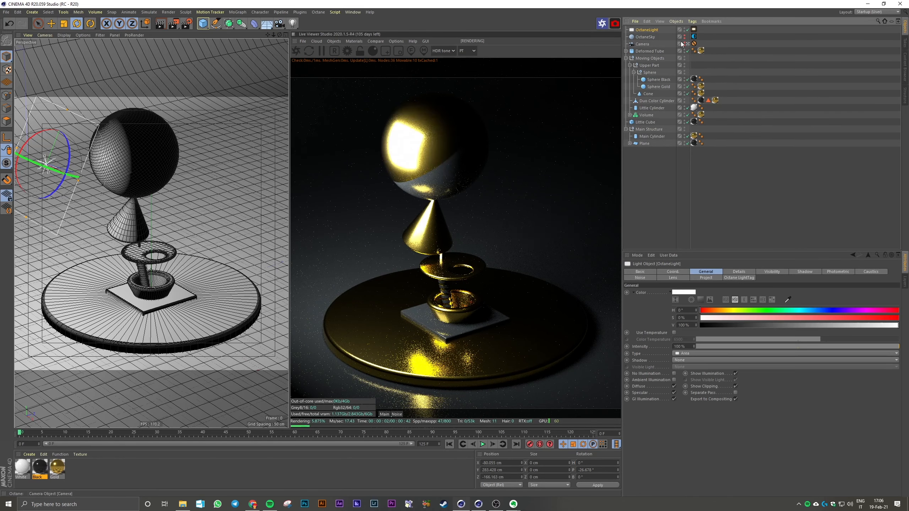
pyautogui.press('Delete')
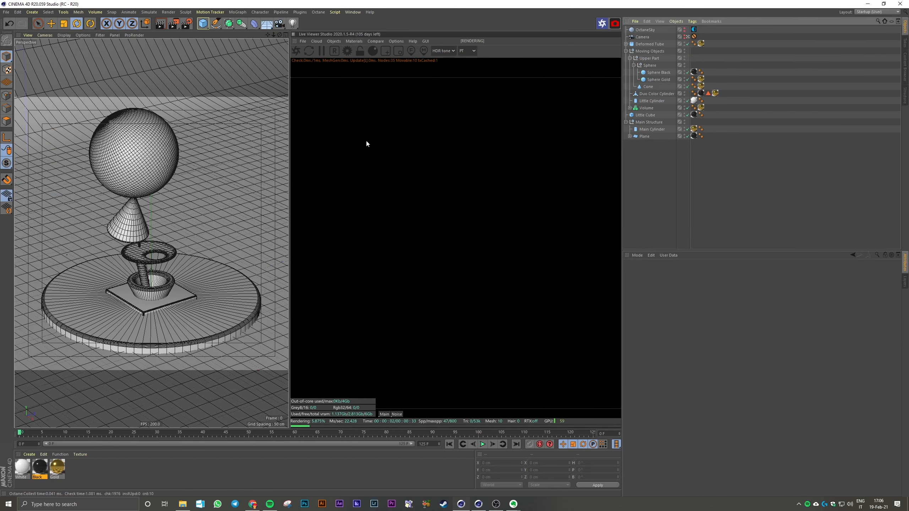
pyautogui.click(340, 40)
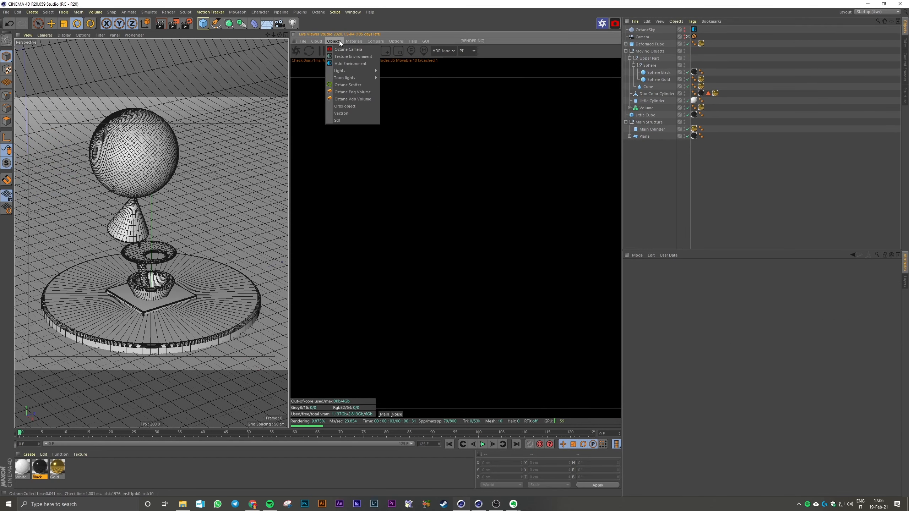
pyautogui.moveTo(340, 71)
pyautogui.click(435, 95)
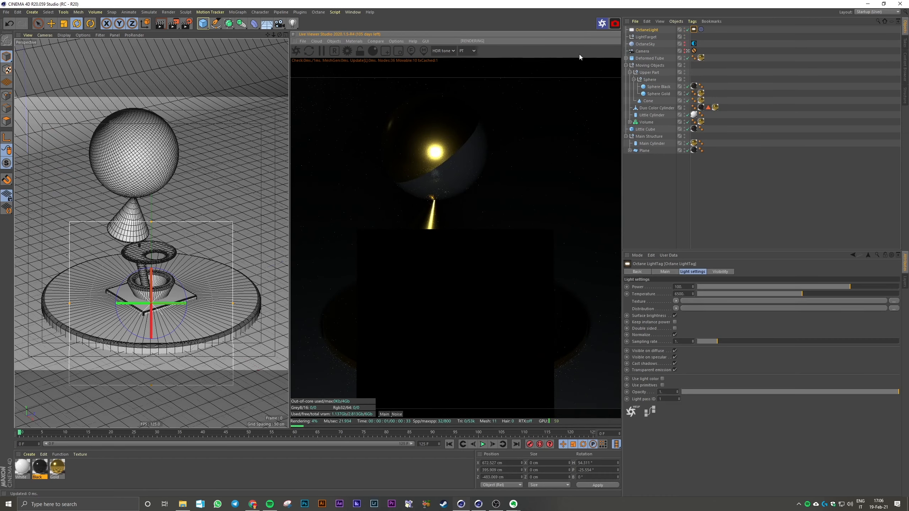
# Check the new light's target object and raise LightTarget to about Y 170 cm
pyautogui.click(661, 30)
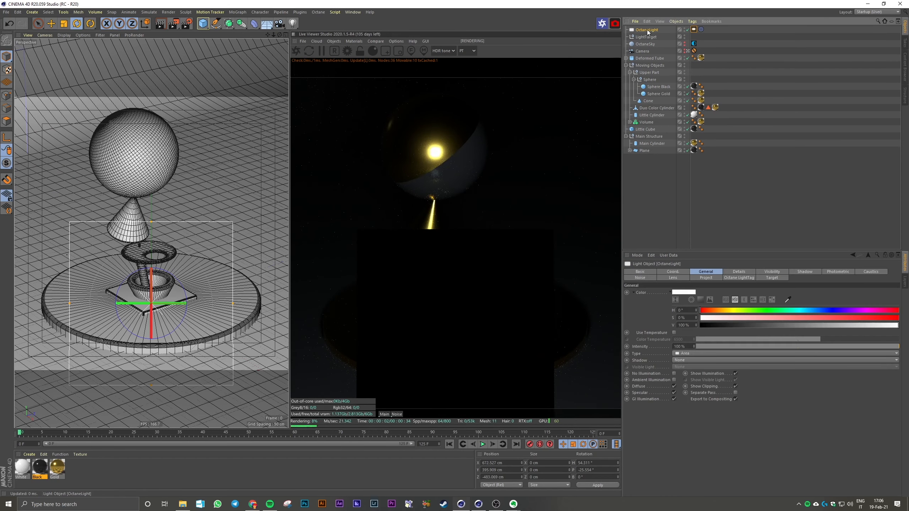
pyautogui.click(701, 30)
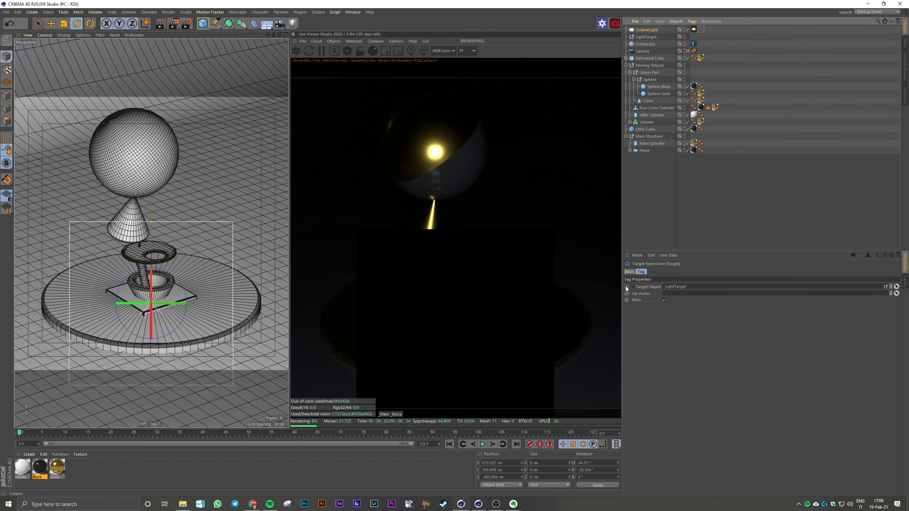
pyautogui.click(646, 37)
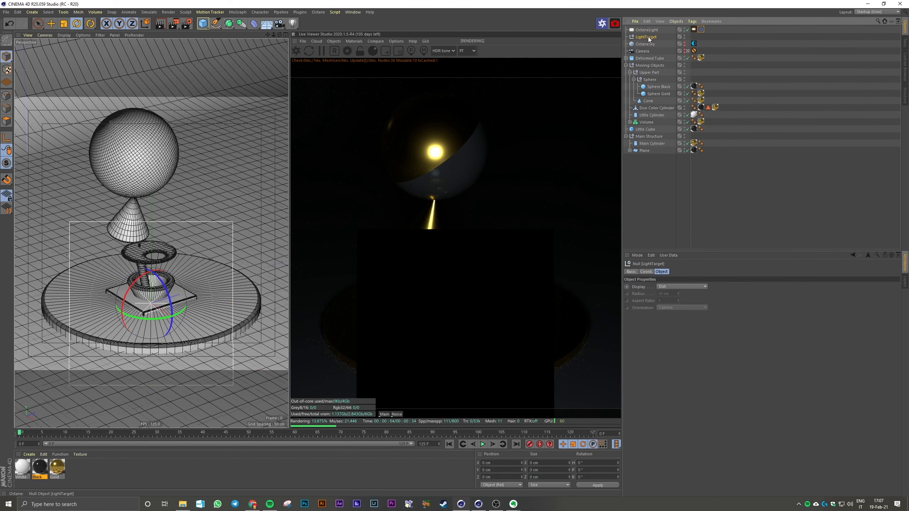
pyautogui.press('e')
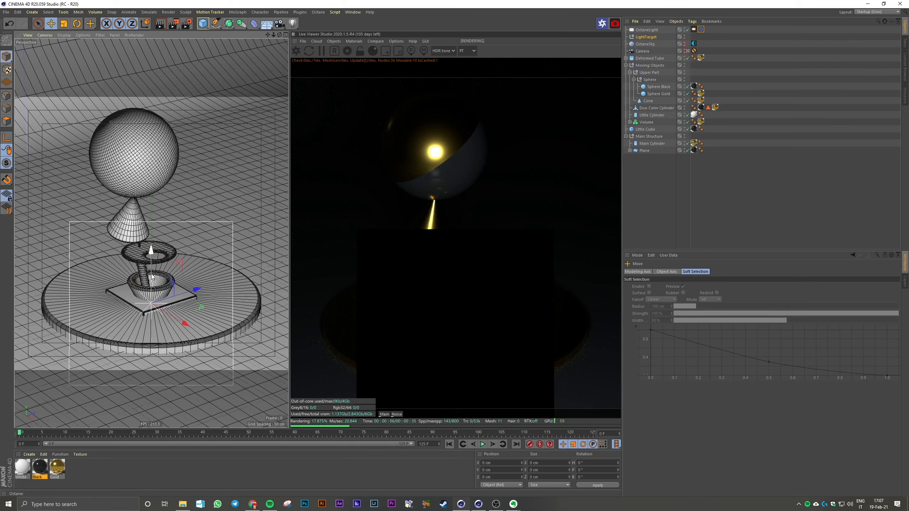
# Shift the targeted light sideways to about X 644 cm and set its opacity to 0
pyautogui.click(645, 30)
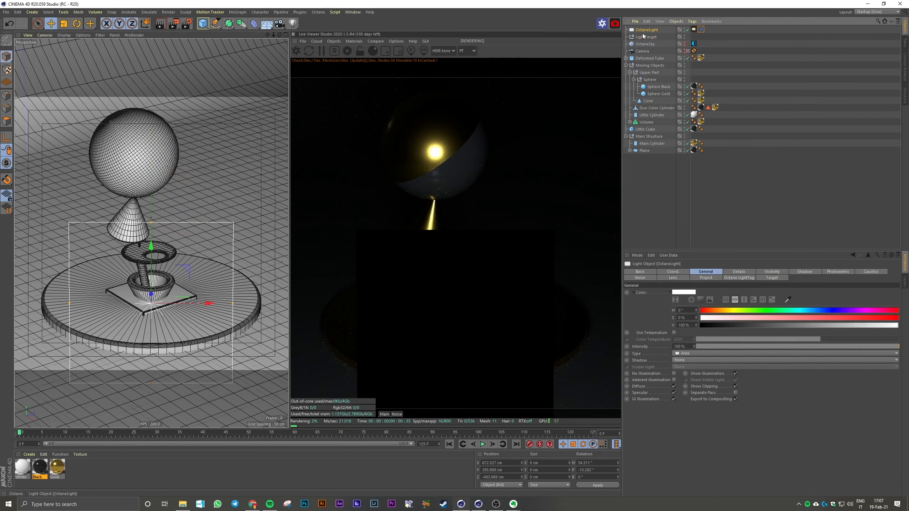
pyautogui.moveTo(182, 300); pyautogui.dragTo(141, 298)
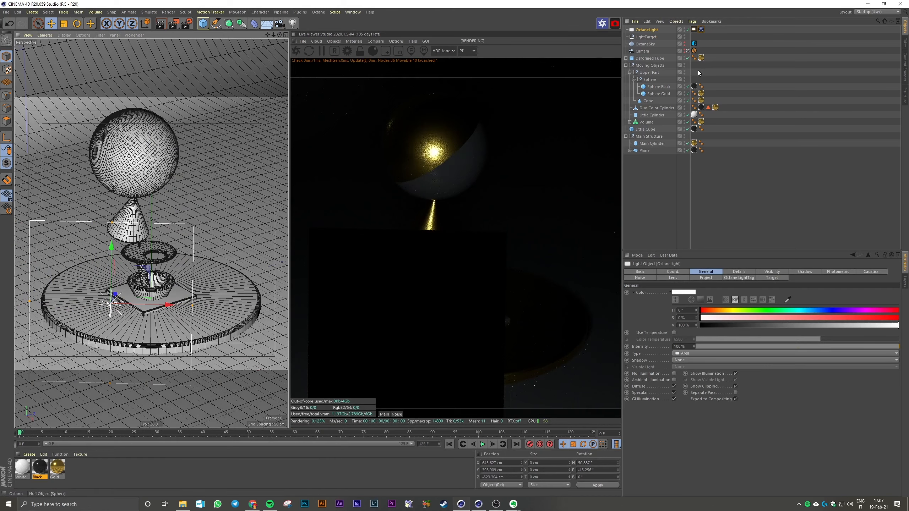
pyautogui.click(694, 30)
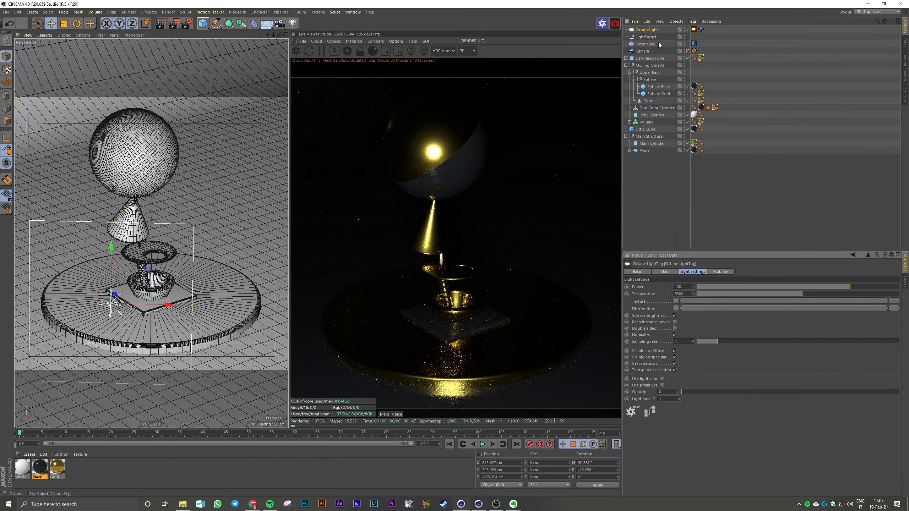
# Lower the light to about Y 383 cm, slide it to about X 623 cm, and widen the perspective viewport
pyautogui.click(645, 30)
pyautogui.moveTo(113, 243)
pyautogui.mouseDown()
pyautogui.moveTo(114, 200)
pyautogui.moveTo(114, 256)
pyautogui.mouseUp()
pyautogui.middleClick(156, 177)
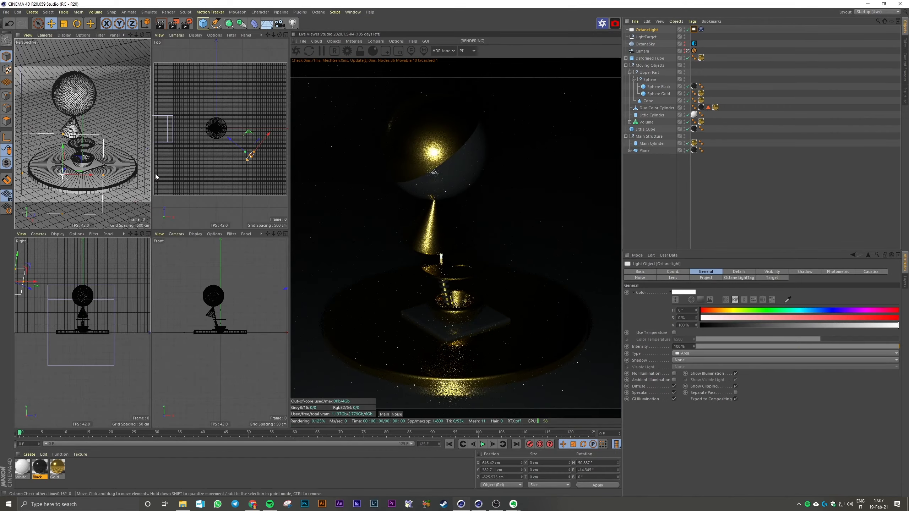
pyautogui.middleClick(120, 182)
pyautogui.moveTo(287, 210); pyautogui.dragTo(370, 215)
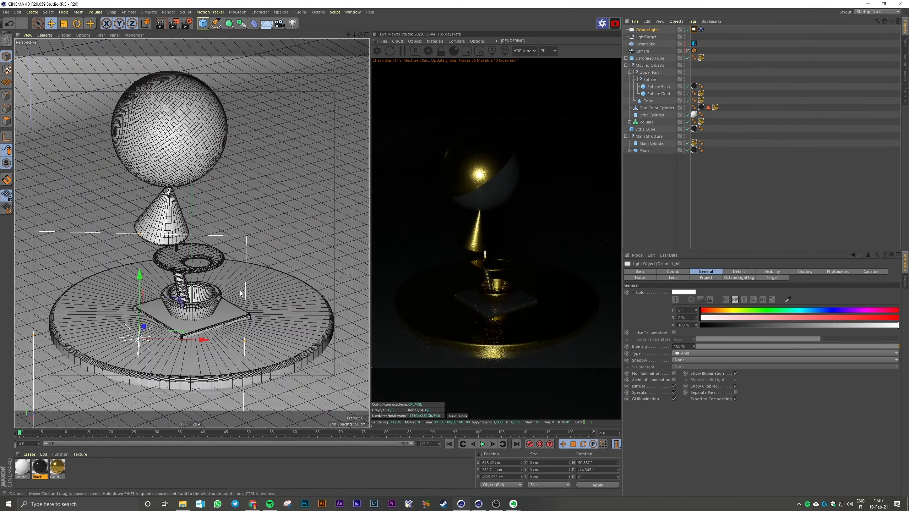
pyautogui.moveTo(195, 341); pyautogui.dragTo(157, 342)
# Move LightTarget to about X 241 cm, Y 290 cm and Z -175 cm
pyautogui.click(652, 38)
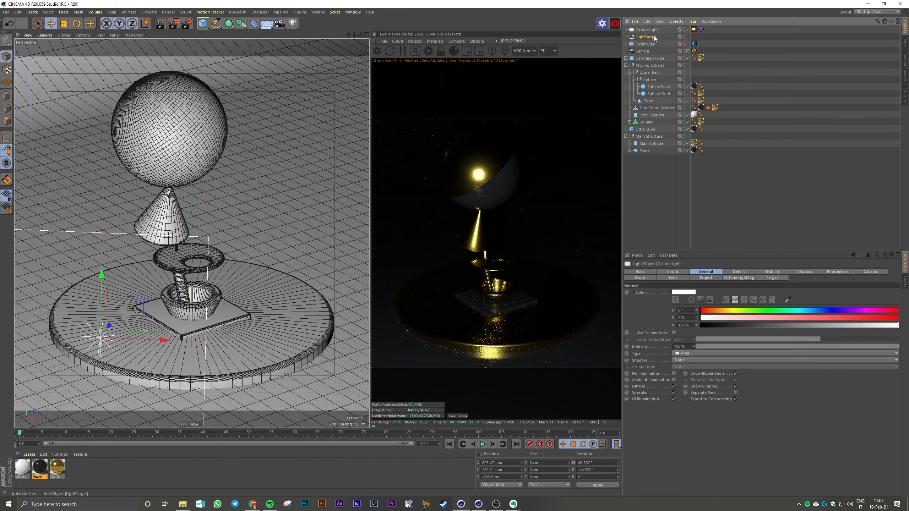
pyautogui.moveTo(234, 200); pyautogui.dragTo(322, 176)
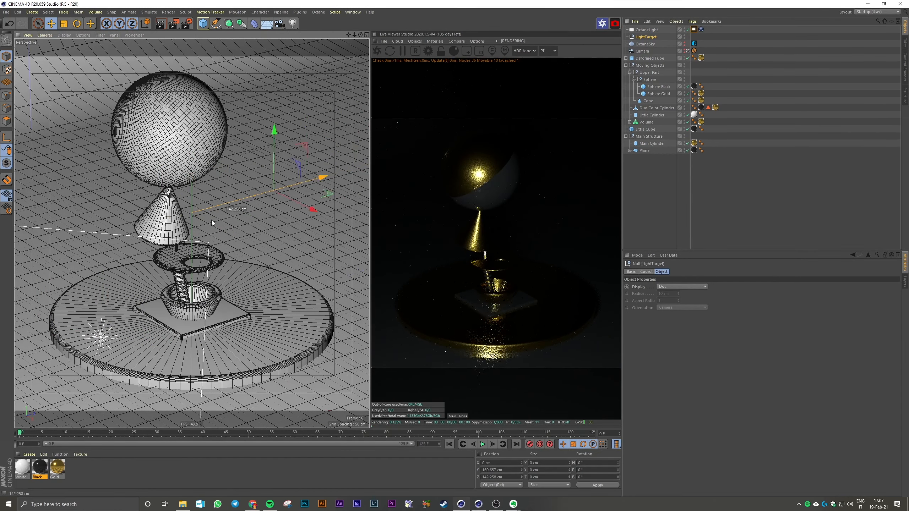
pyautogui.moveTo(319, 207); pyautogui.dragTo(227, 325)
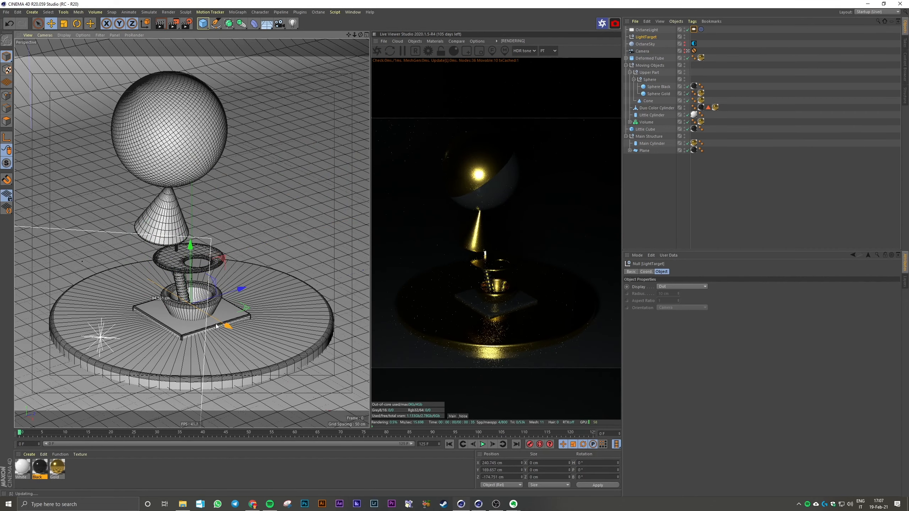
pyautogui.moveTo(191, 247); pyautogui.dragTo(186, 202)
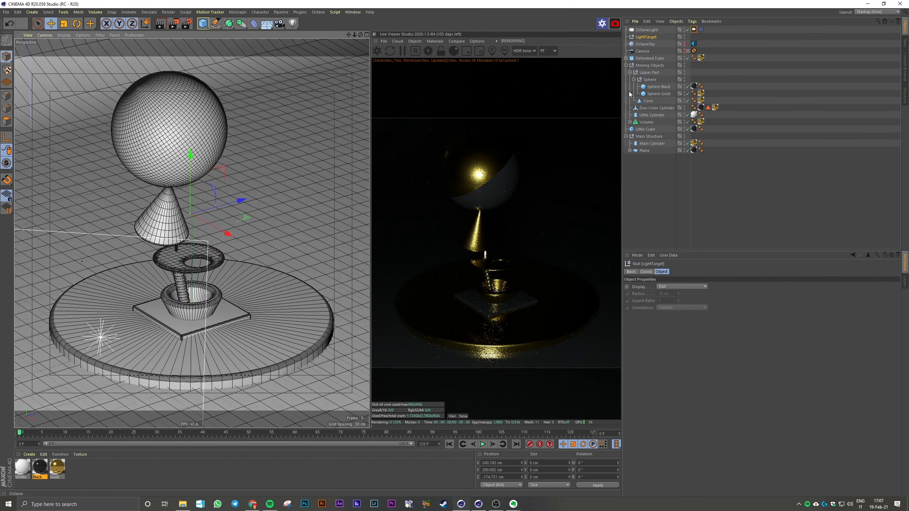
# Show all four views and move the light in the top view to about X -255 cm and Z -1016 cm
pyautogui.click(646, 31)
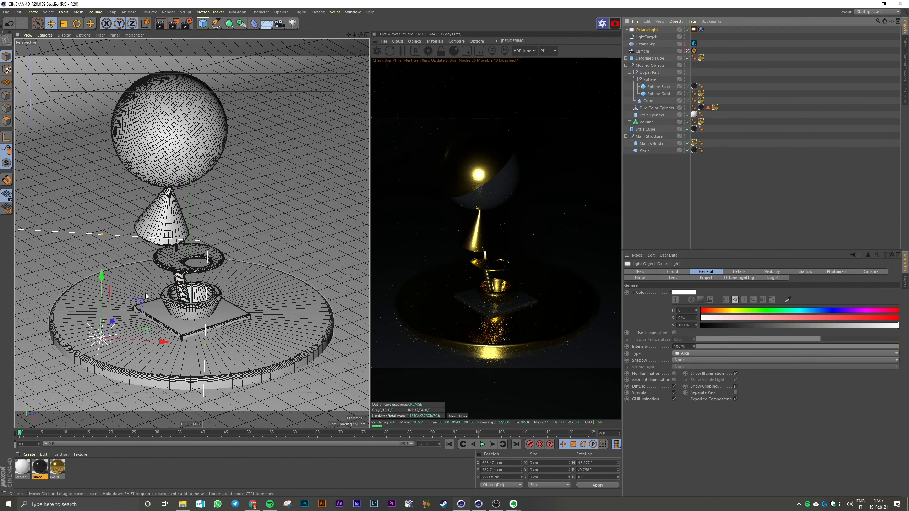
pyautogui.middleClick(294, 196)
pyautogui.moveTo(340, 144); pyautogui.dragTo(279, 184)
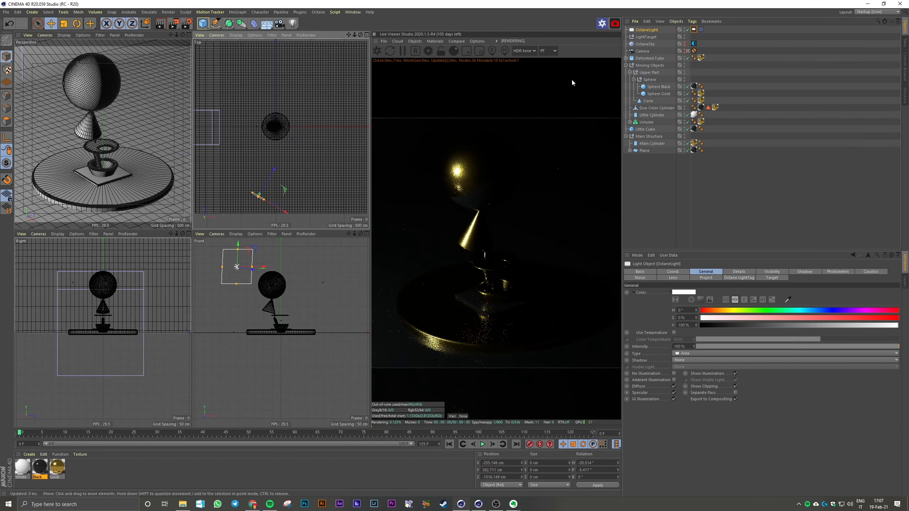
# Shift LightTarget to about X 7 cm and place the light at about X -414 cm, Y 342 cm and Z -491 cm
pyautogui.click(646, 37)
pyautogui.moveTo(316, 141); pyautogui.dragTo(280, 131)
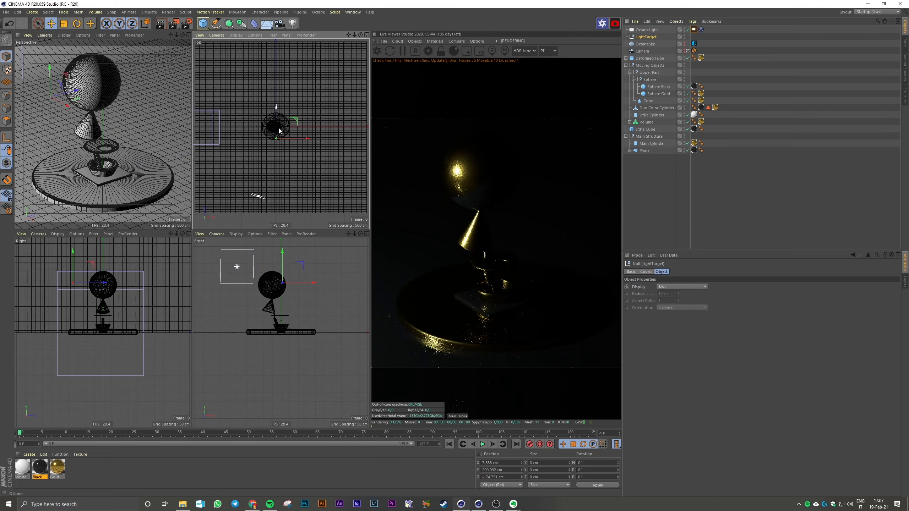
pyautogui.click(647, 30)
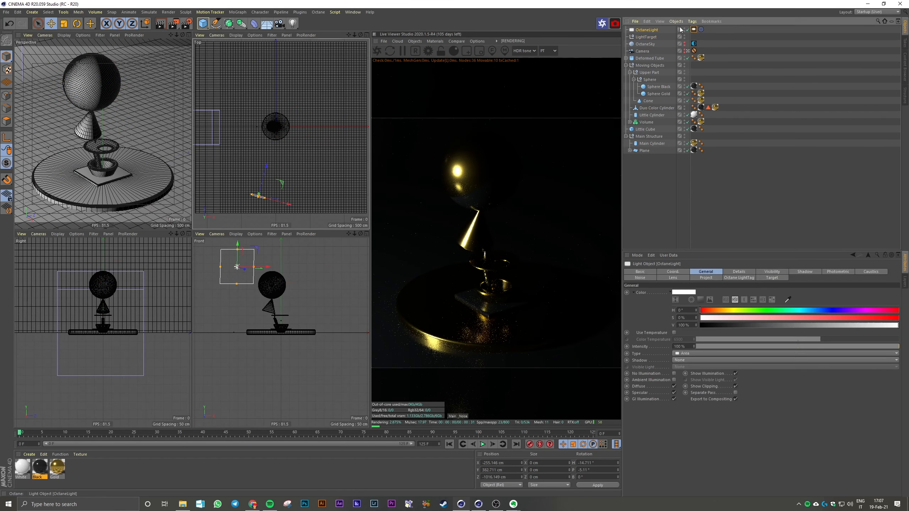
pyautogui.moveTo(288, 204); pyautogui.dragTo(273, 155)
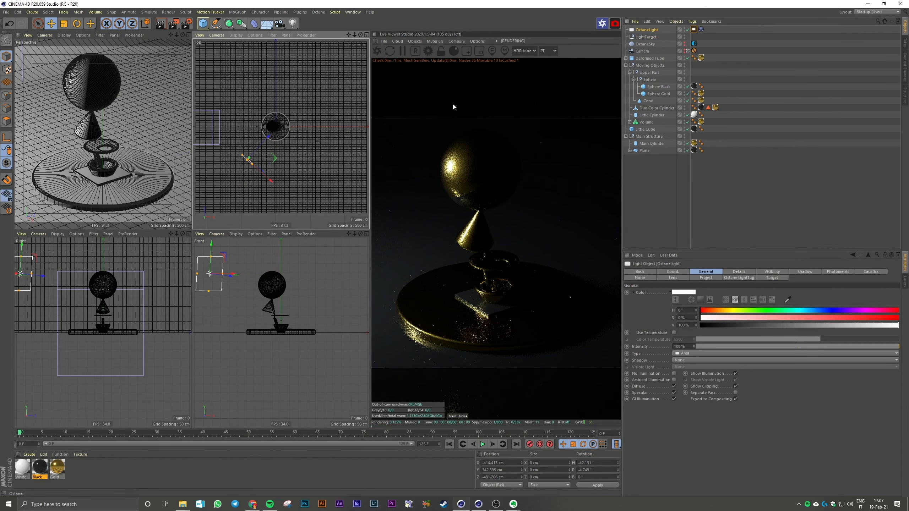
# Try the light's power at about 793 and set it back to 100
pyautogui.click(694, 30)
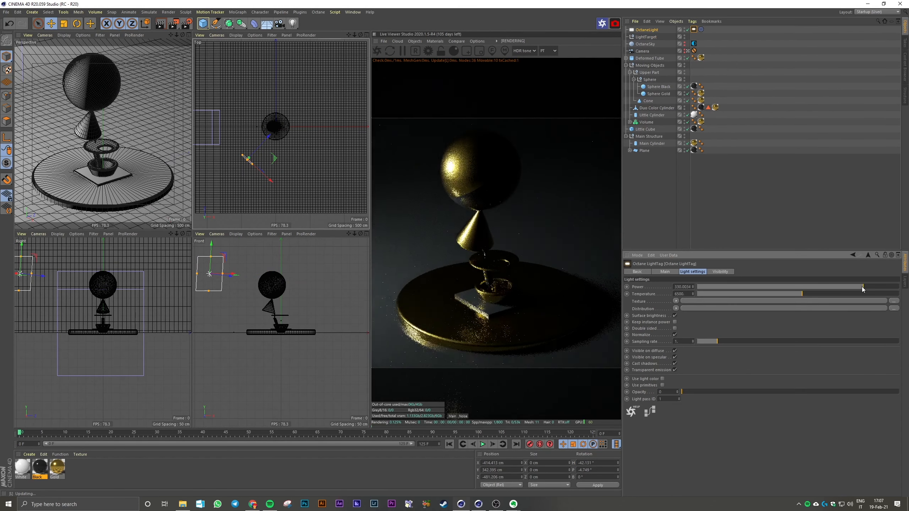
pyautogui.moveTo(846, 288); pyautogui.dragTo(873, 289)
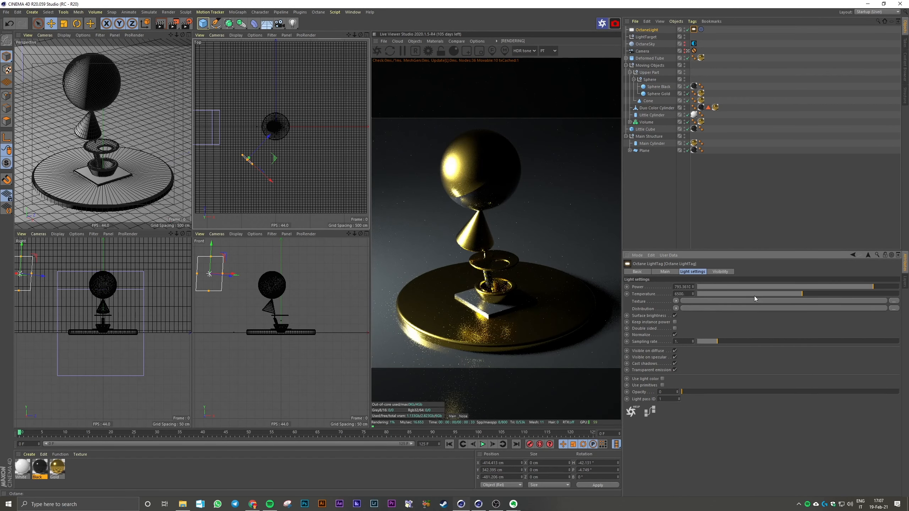
pyautogui.click(681, 286)
pyautogui.write('100')
pyautogui.press('Return')
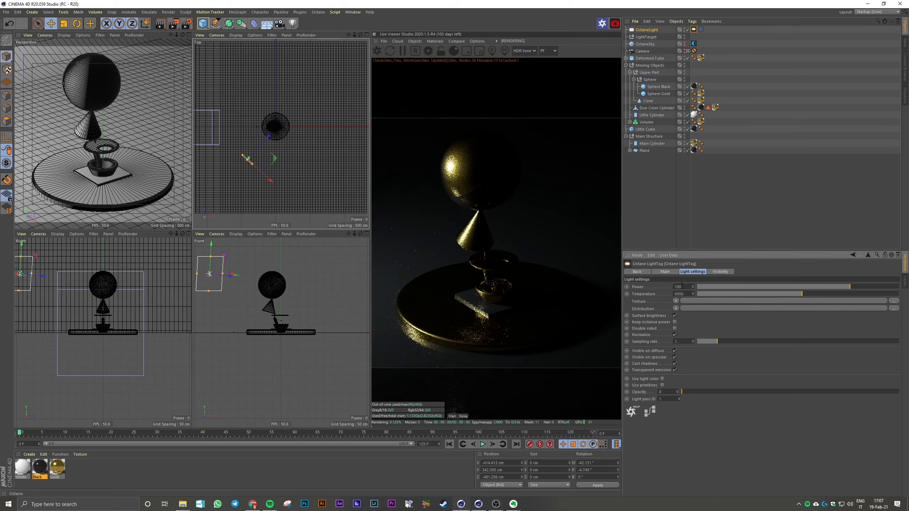
# Warm the light's temperature to about 2930 and set its power to 300
pyautogui.moveTo(814, 295); pyautogui.dragTo(707, 293)
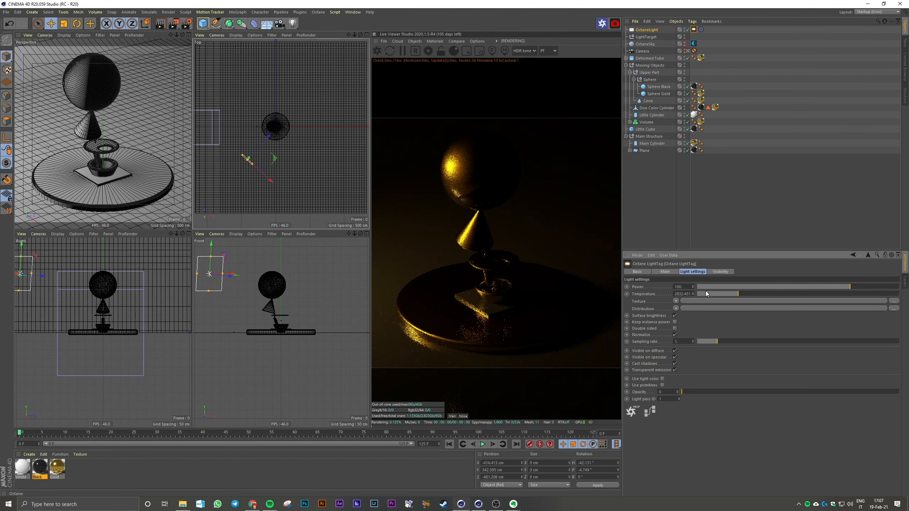
pyautogui.click(689, 286)
pyautogui.write('300')
pyautogui.press('Return')
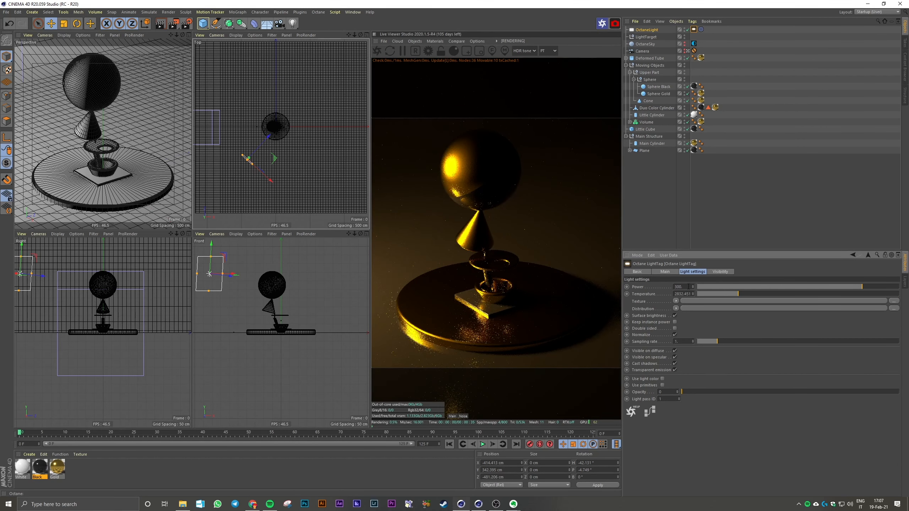
# Duplicate the light and place the copy behind the objects at about X 296 cm, Y 258 cm and Z 768 cm
pyautogui.click(712, 189)
pyautogui.click(647, 30)
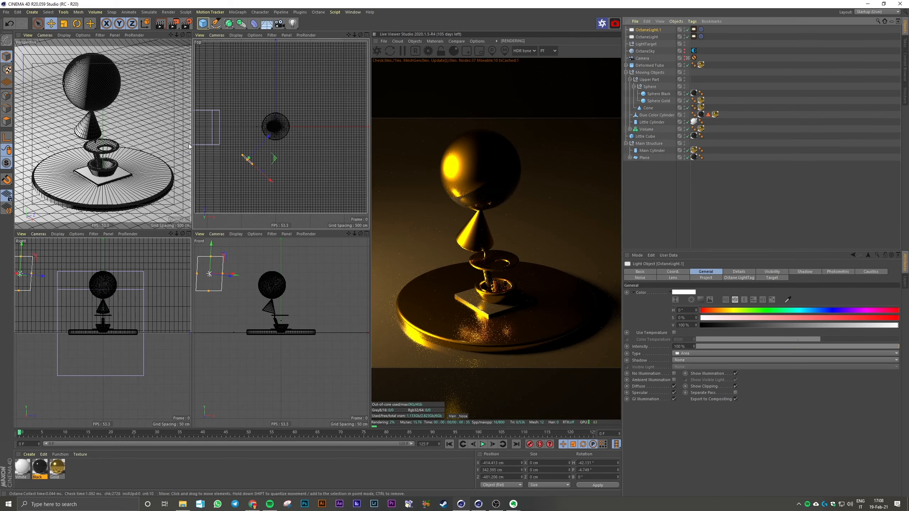
pyautogui.keyDown('ctrl'); pyautogui.moveTo(248, 160); pyautogui.dragTo(282, 82); pyautogui.keyUp('ctrl')
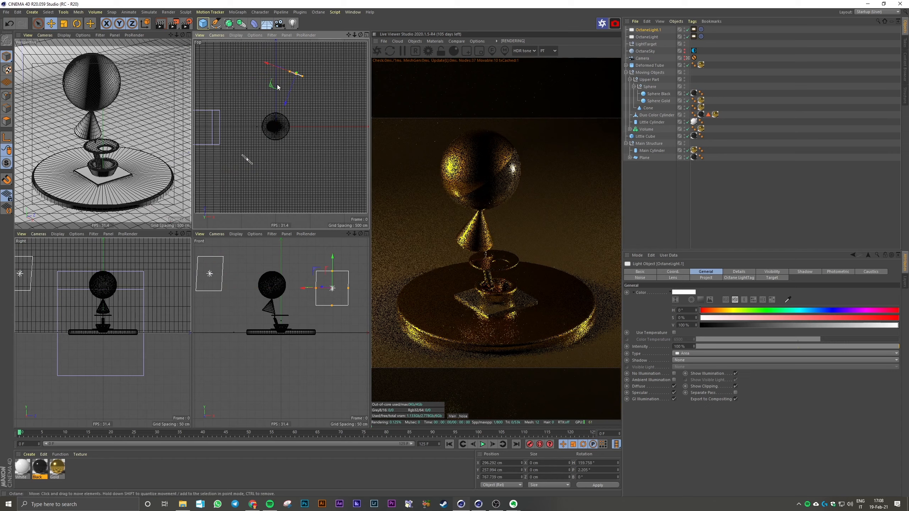
# Try the copied light, OctaneLight.1, with its temperature at 12000 and its power at 500
pyautogui.click(694, 30)
pyautogui.moveTo(748, 294); pyautogui.dragTo(898, 294)
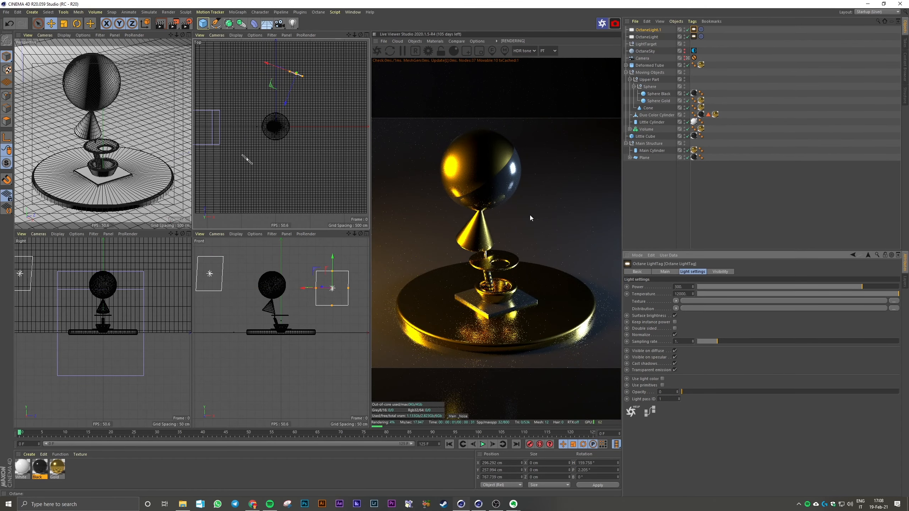
pyautogui.click(690, 286)
pyautogui.write('500')
pyautogui.press('Return')
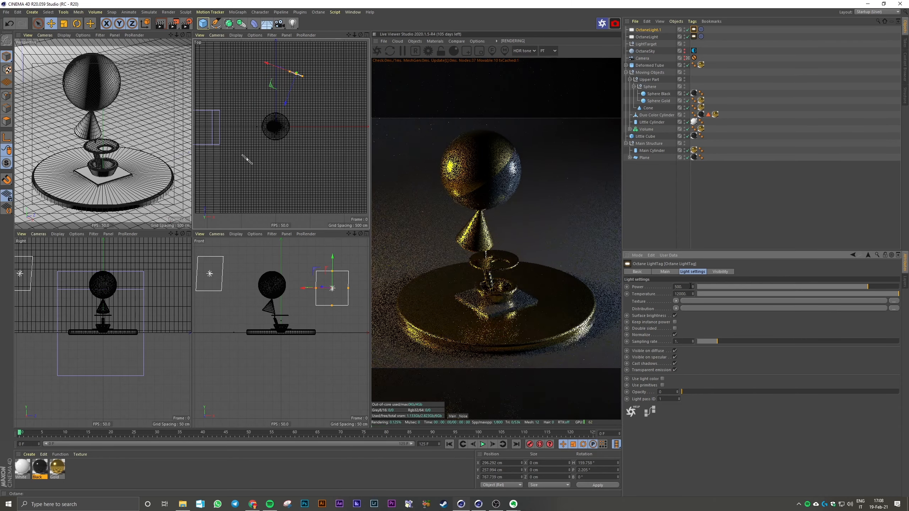
# Reset the power and temperature of OctaneLight.1 to their default values
pyautogui.rightClick(644, 287)
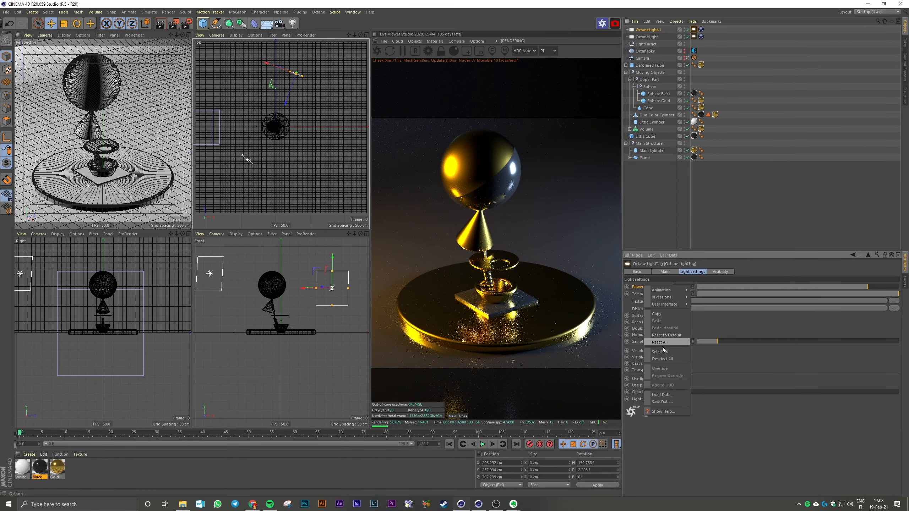
pyautogui.click(660, 341)
pyautogui.rightClick(644, 294)
pyautogui.click(655, 347)
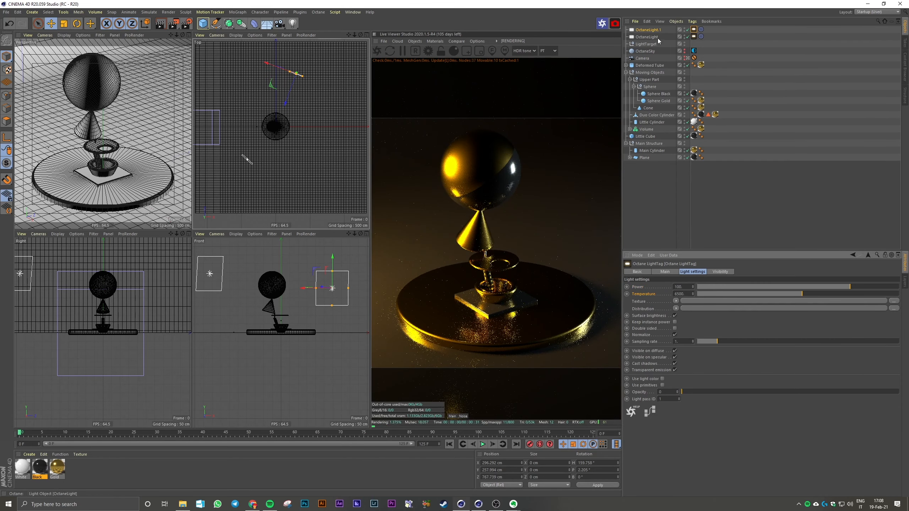
# Reset the warm original OctaneLight's power and temperature to their defaults
pyautogui.click(654, 37)
pyautogui.click(694, 37)
pyautogui.rightClick(634, 287)
pyautogui.click(656, 337)
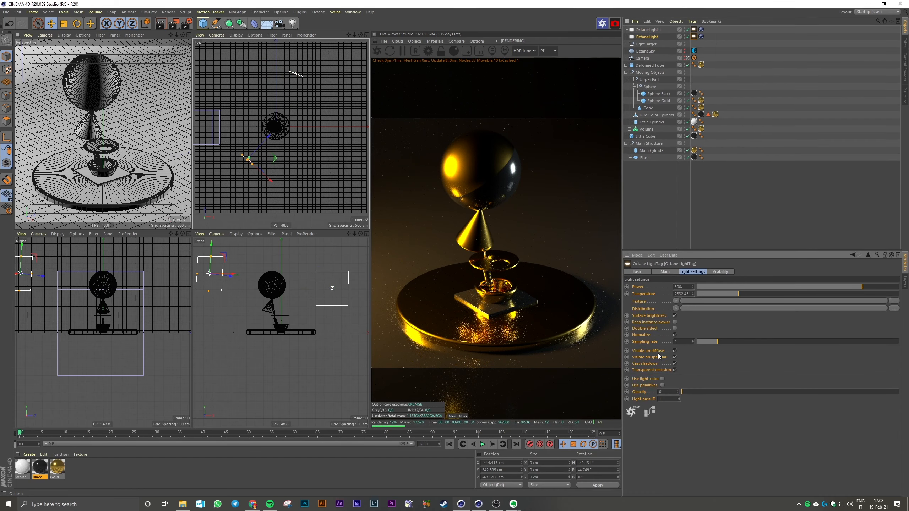
pyautogui.rightClick(645, 293)
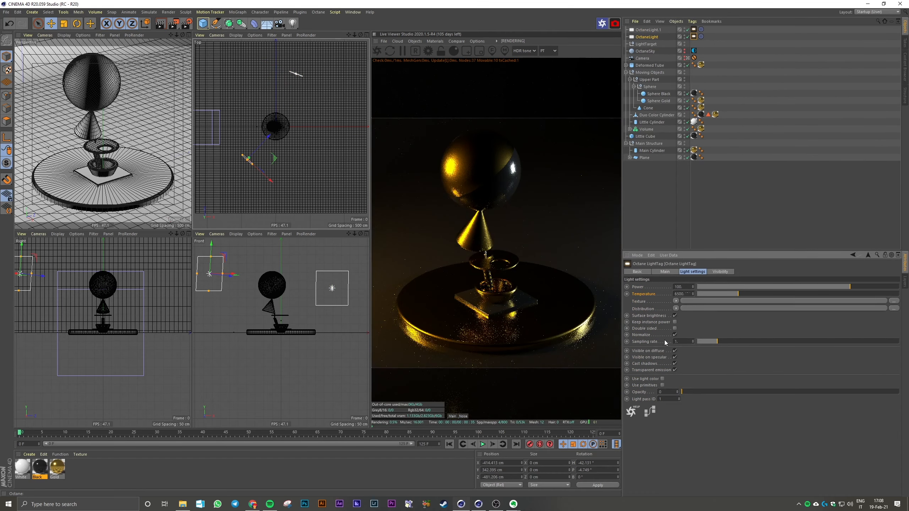
pyautogui.click(665, 340)
# Move OctaneLight.1 behind the objects to about X 280 cm, Y 212 cm and Z 607 cm
pyautogui.click(296, 74)
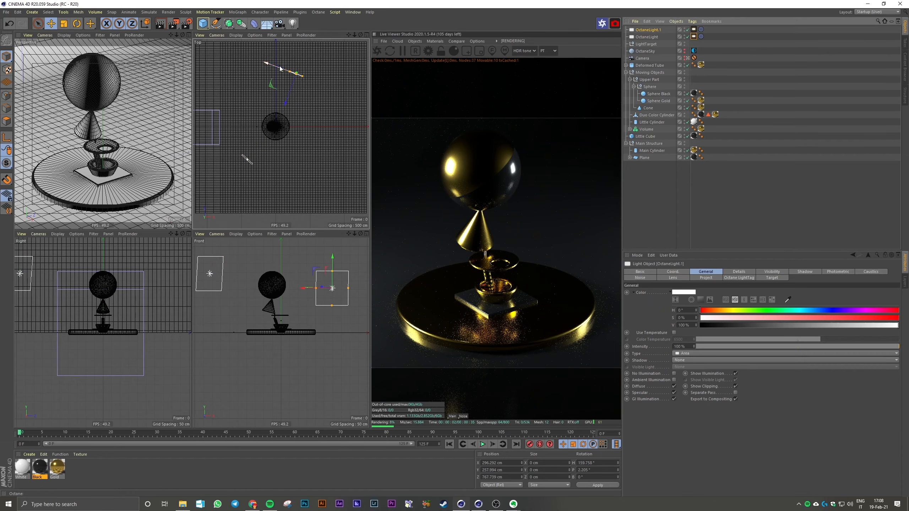
pyautogui.moveTo(273, 65); pyautogui.dragTo(277, 67)
pyautogui.moveTo(289, 99); pyautogui.dragTo(285, 108)
pyautogui.moveTo(332, 268); pyautogui.dragTo(333, 277)
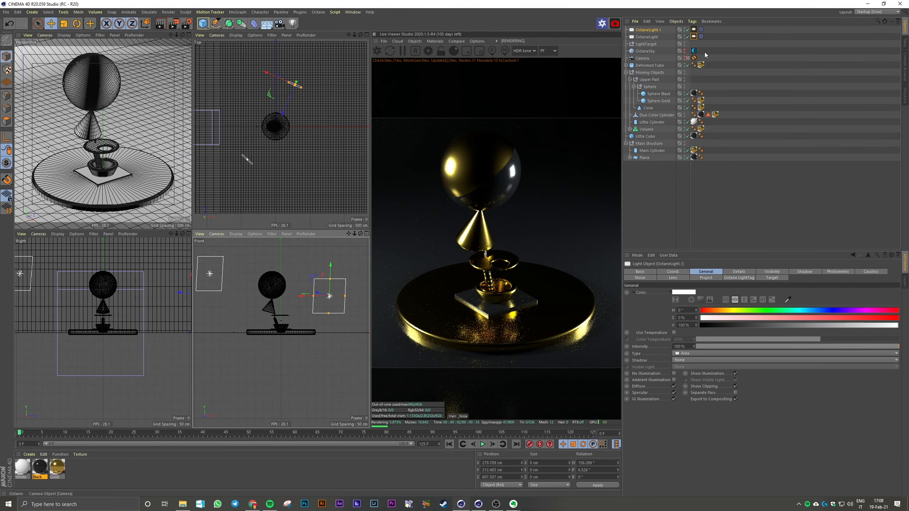
# Turn OctaneSky back on and set the power of OctaneLight.1 behind the objects to 50
pyautogui.click(685, 51)
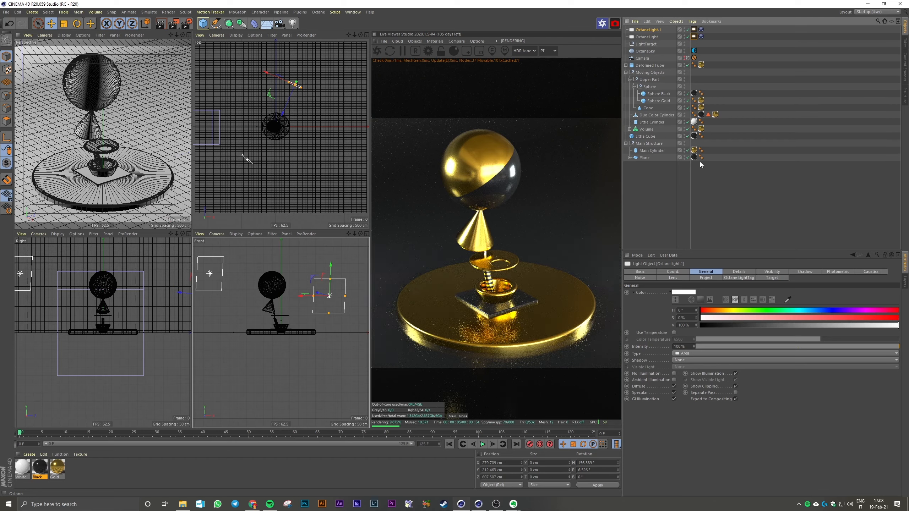
pyautogui.click(694, 30)
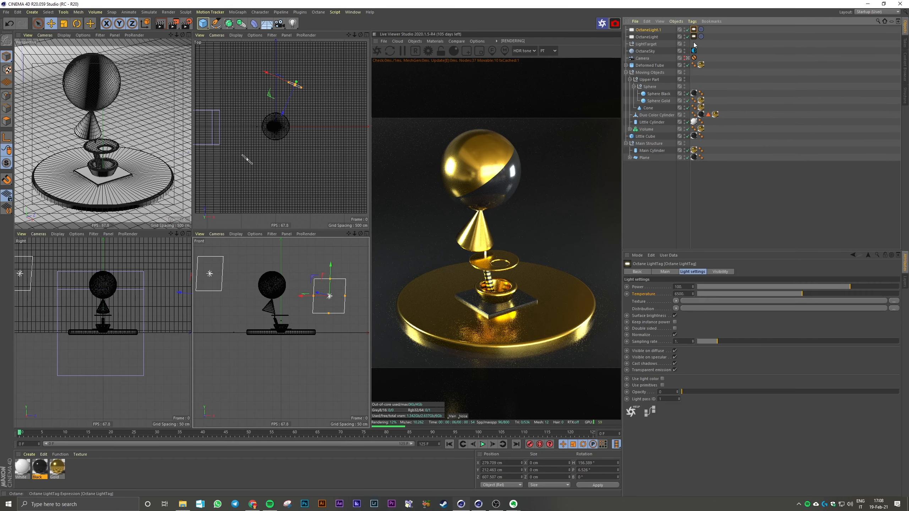
pyautogui.doubleClick(683, 287)
pyautogui.write('50')
pyautogui.press('Return')
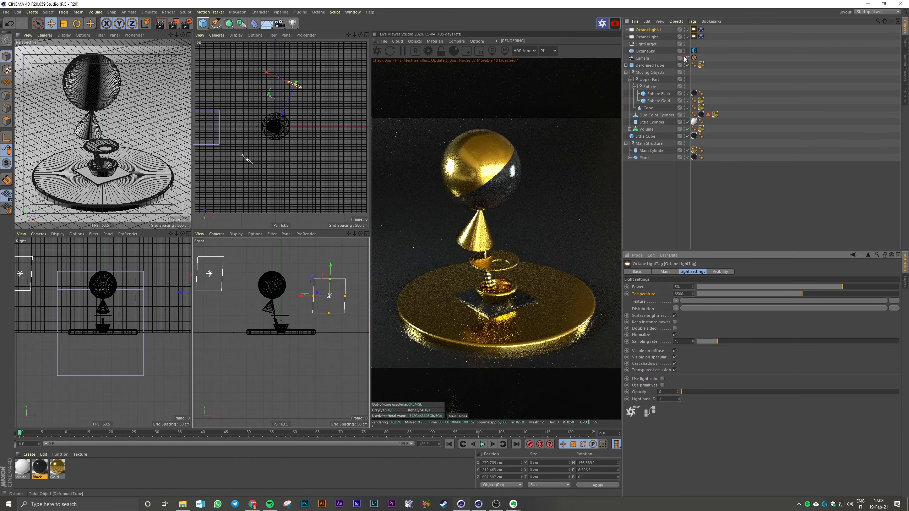
pyautogui.click(693, 37)
pyautogui.doubleClick(685, 288)
pyautogui.write('50')
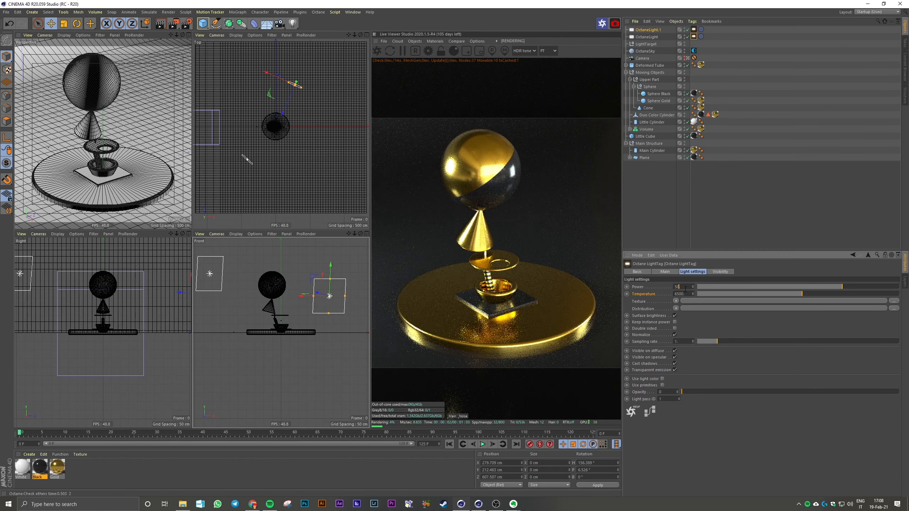
pyautogui.press('Return')
pyautogui.click(691, 233)
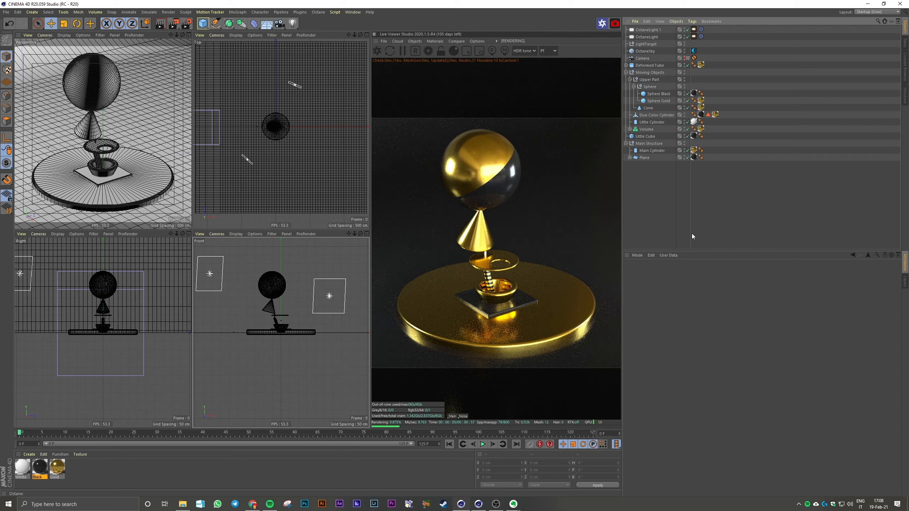
# Add an OctaneCameraTag to the existing Camera object
pyautogui.click(642, 58)
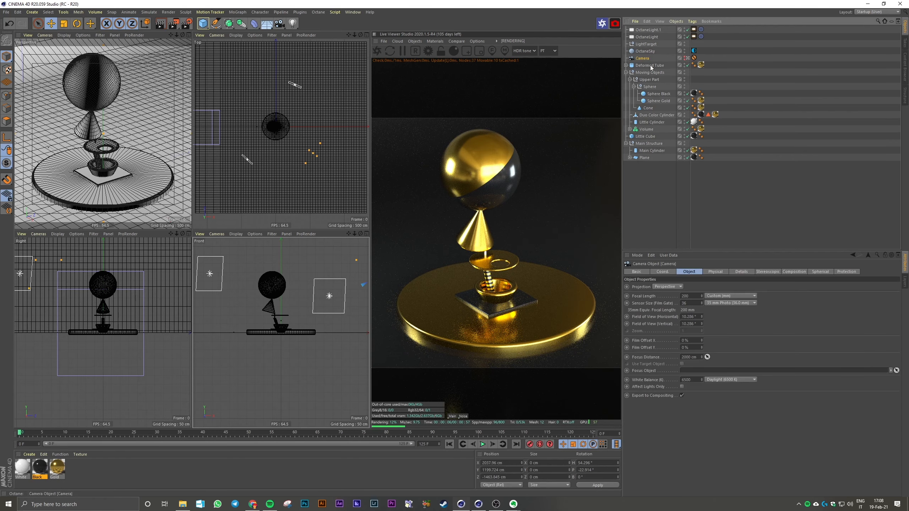
pyautogui.click(693, 21)
pyautogui.moveTo(716, 39)
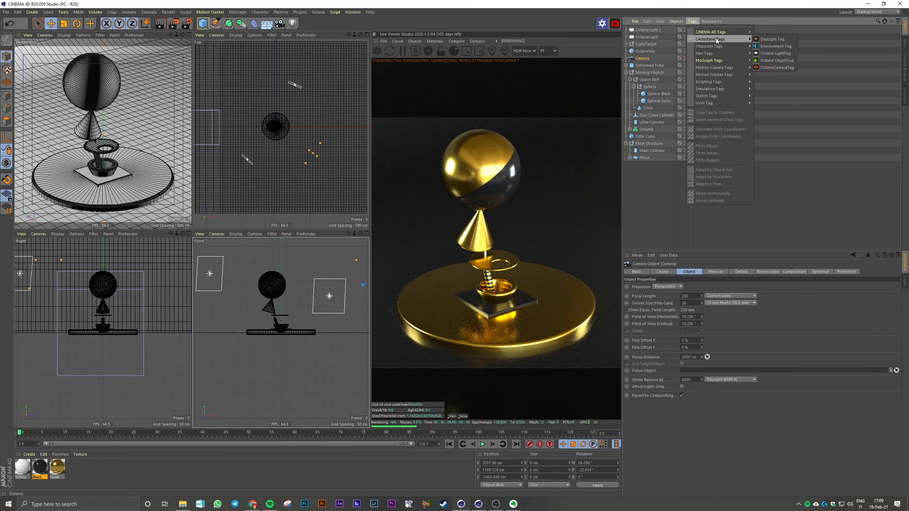
pyautogui.click(773, 66)
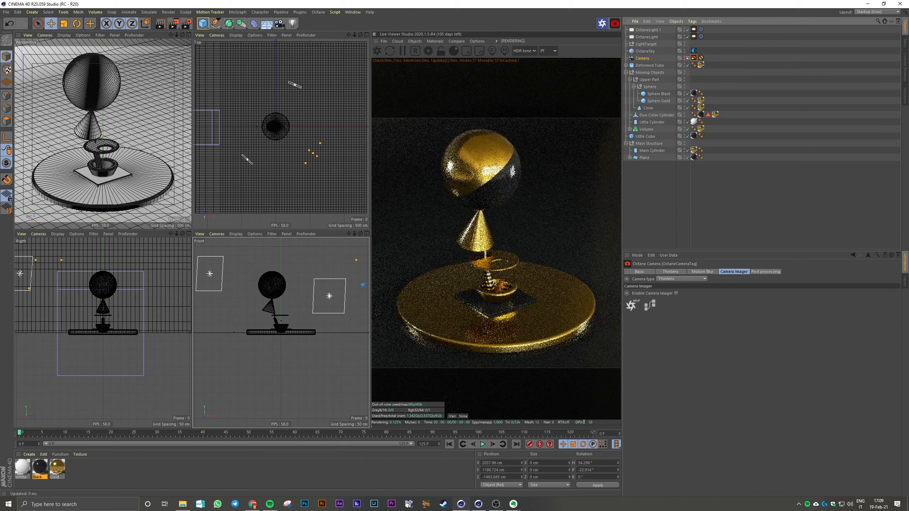
pyautogui.click(688, 189)
# Create an additional Octane Camera object from the Live Viewer and delete it
pyautogui.click(456, 41)
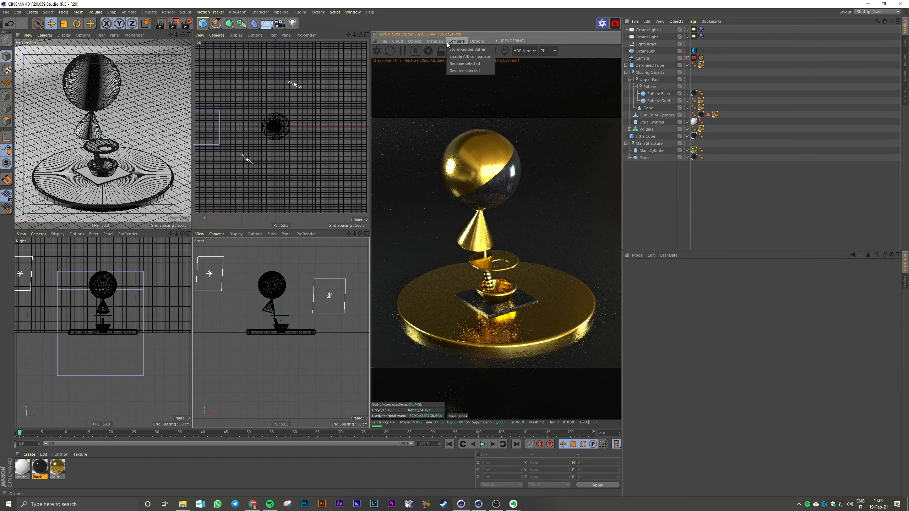
pyautogui.click(462, 41)
pyautogui.click(427, 42)
pyautogui.click(415, 41)
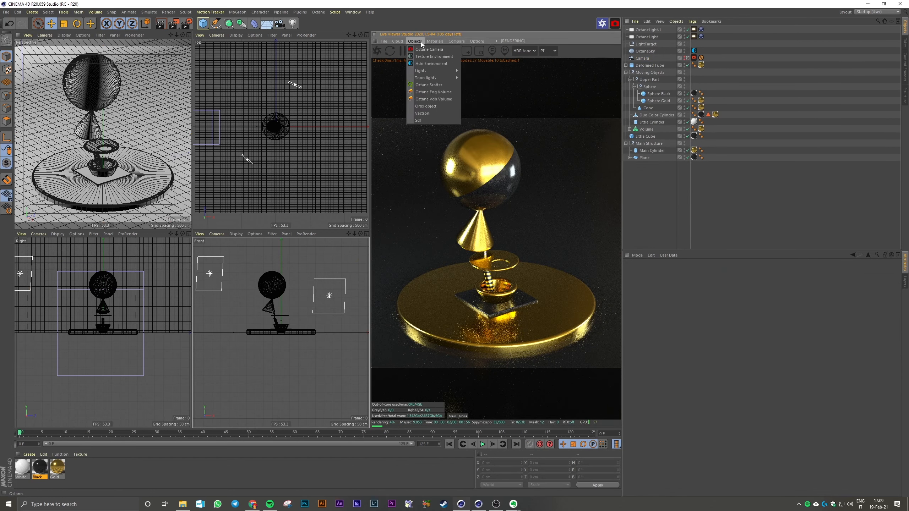
pyautogui.click(434, 49)
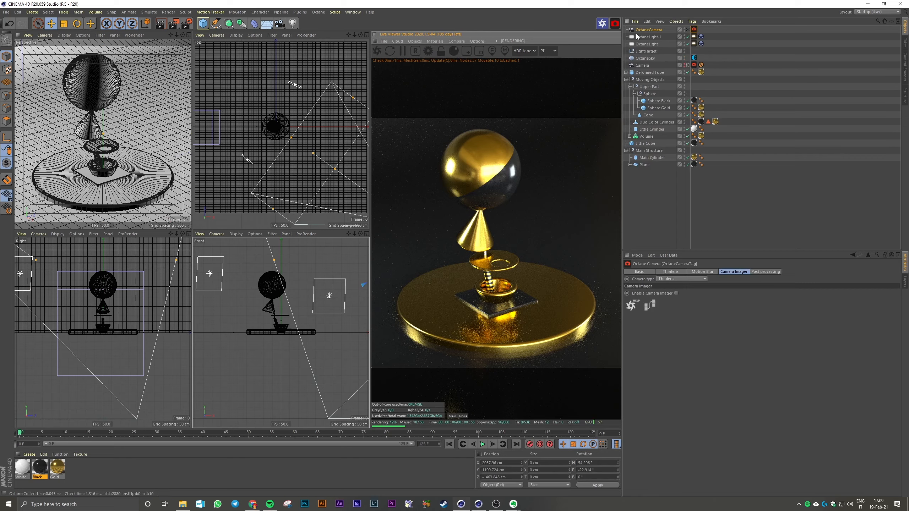
pyautogui.click(660, 30)
pyautogui.press('Delete')
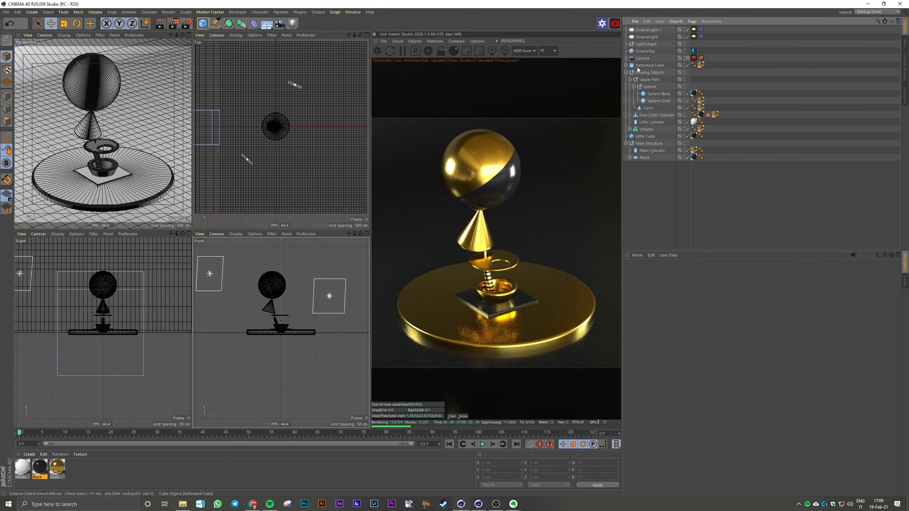
# Enable the Camera Imager and its Spectral AI denoiser in the Camera's Octane tag
pyautogui.click(694, 36)
pyautogui.click(694, 58)
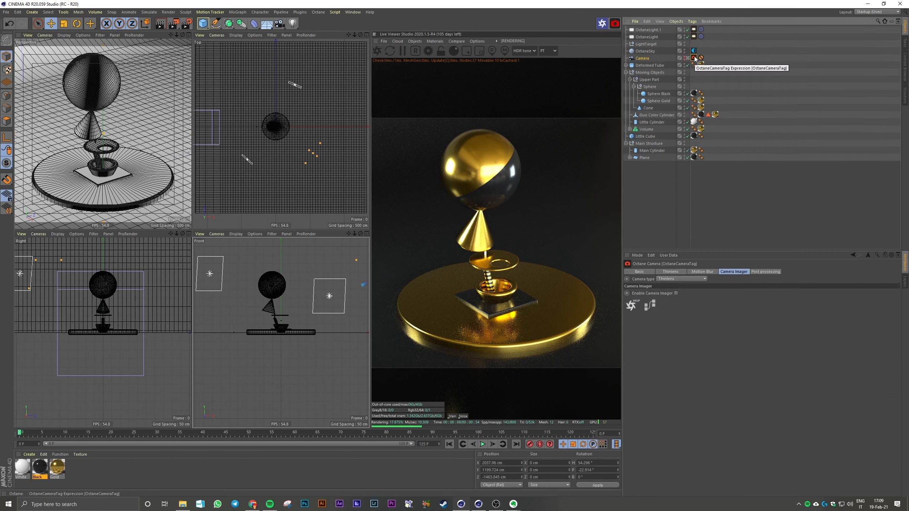
pyautogui.click(646, 270)
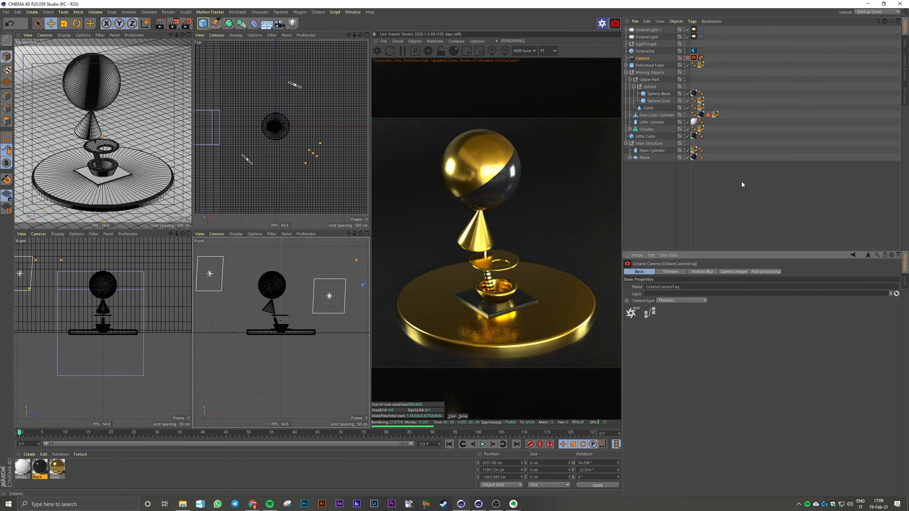
pyautogui.click(668, 273)
pyautogui.click(735, 272)
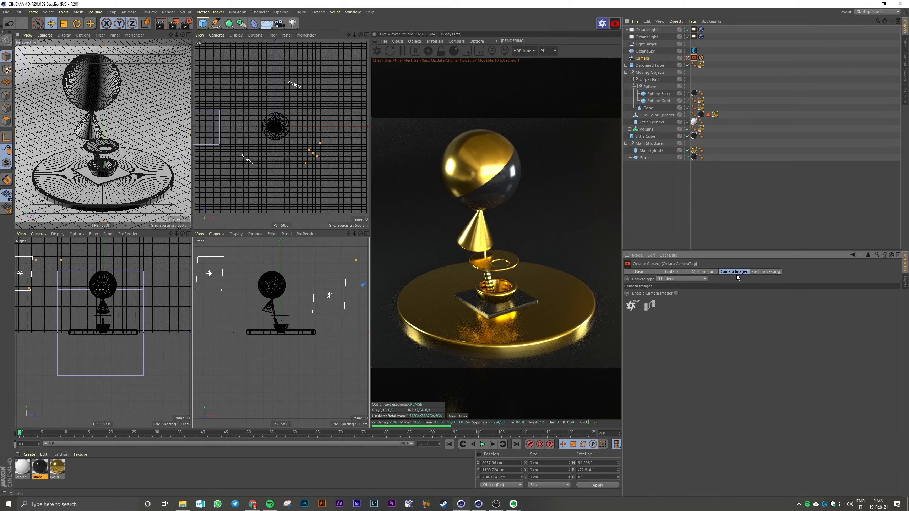
pyautogui.click(676, 293)
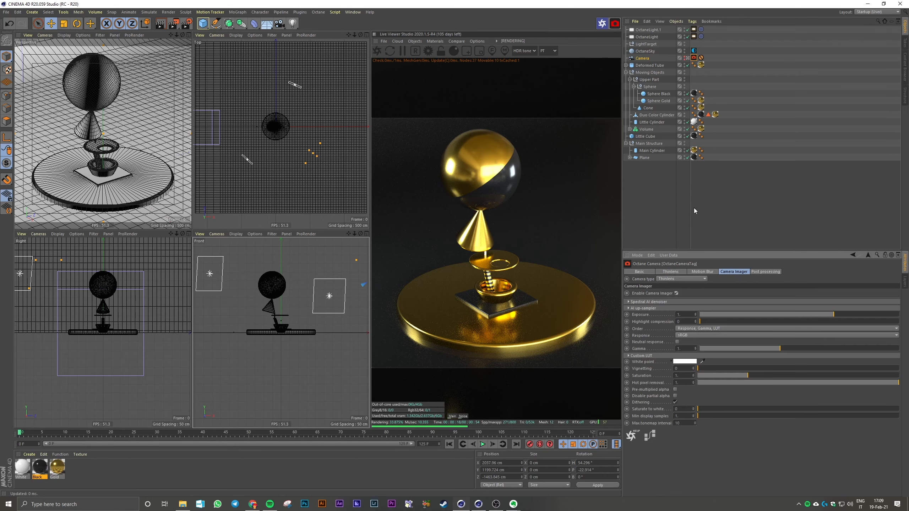
pyautogui.click(633, 302)
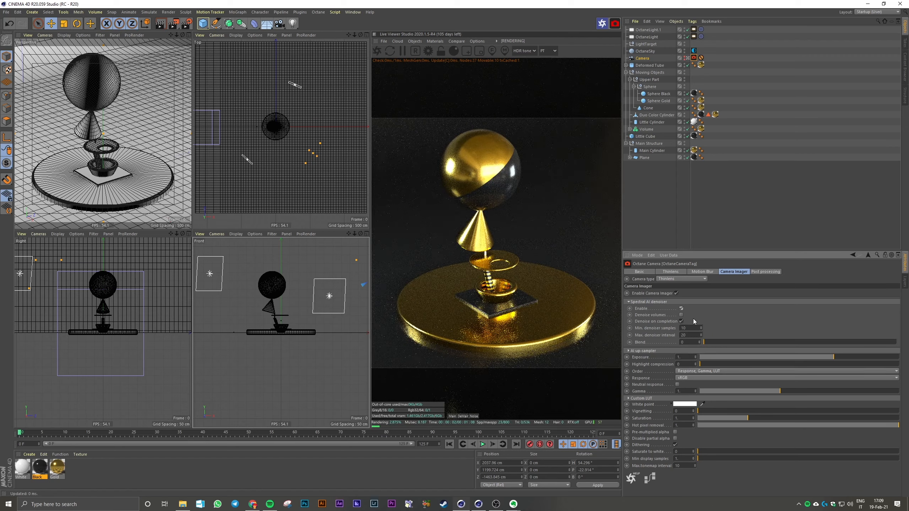
pyautogui.click(660, 301)
# Try different Camera Imager exposures and set the exposure back to 1
pyautogui.moveTo(833, 314)
pyautogui.mouseDown()
pyautogui.moveTo(864, 315)
pyautogui.moveTo(835, 317)
pyautogui.mouseUp()
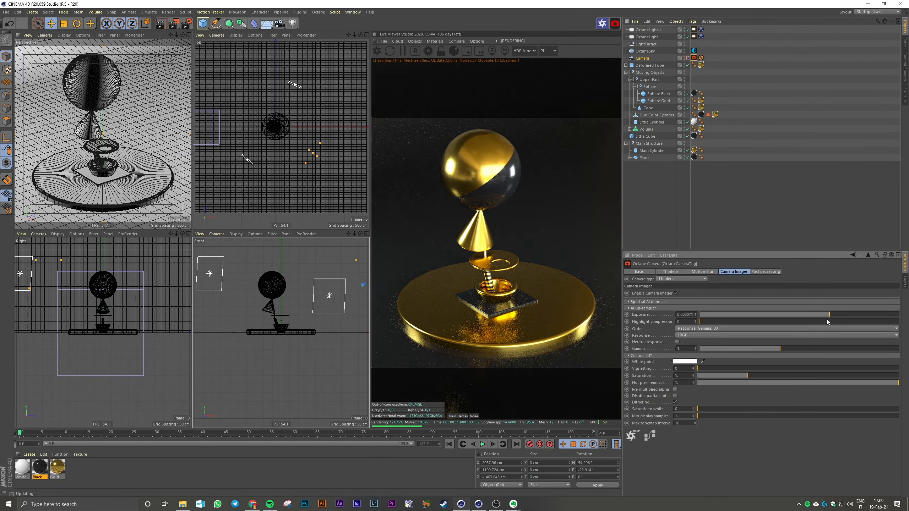
pyautogui.doubleClick(680, 317)
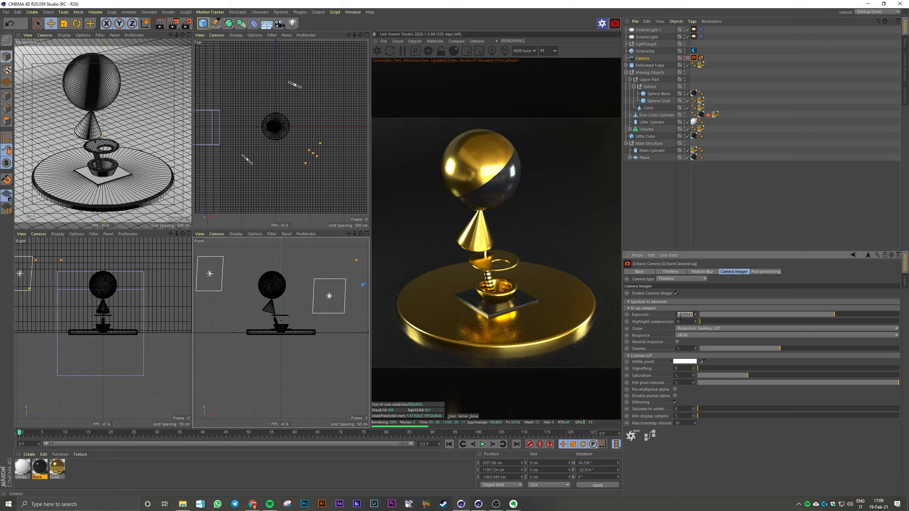
pyautogui.write('1')
pyautogui.press('Return')
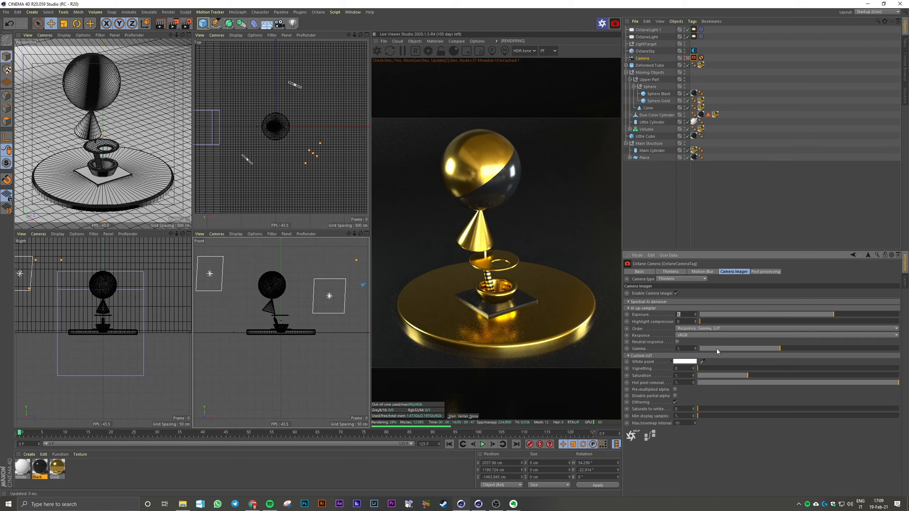
# Try an exposure of 0.6, lower it to about 0.49, and raise highlight compression to about 0.6
pyautogui.write('0.6')
pyautogui.press('Return')
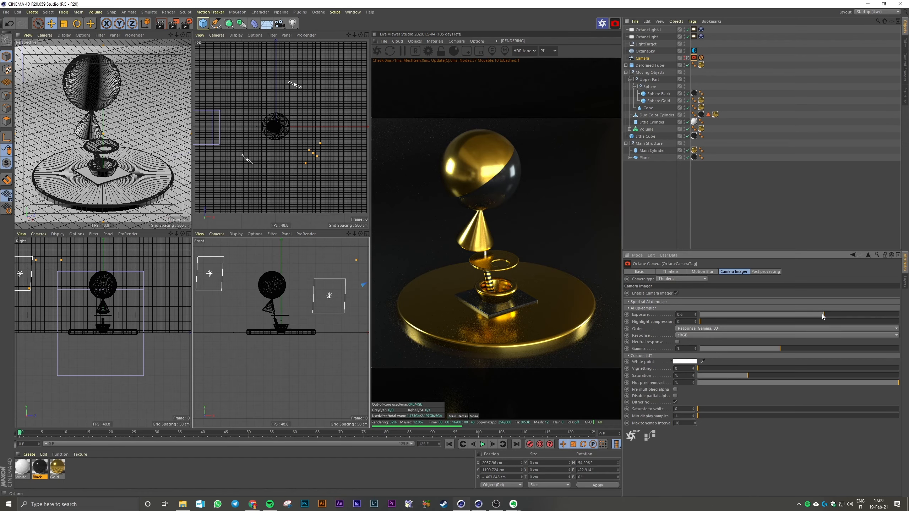
pyautogui.moveTo(822, 314); pyautogui.dragTo(814, 314)
pyautogui.moveTo(702, 322)
pyautogui.mouseDown()
pyautogui.moveTo(846, 323)
pyautogui.moveTo(680, 323)
pyautogui.moveTo(899, 324)
pyautogui.moveTo(707, 323)
pyautogui.moveTo(818, 323)
pyautogui.mouseUp()
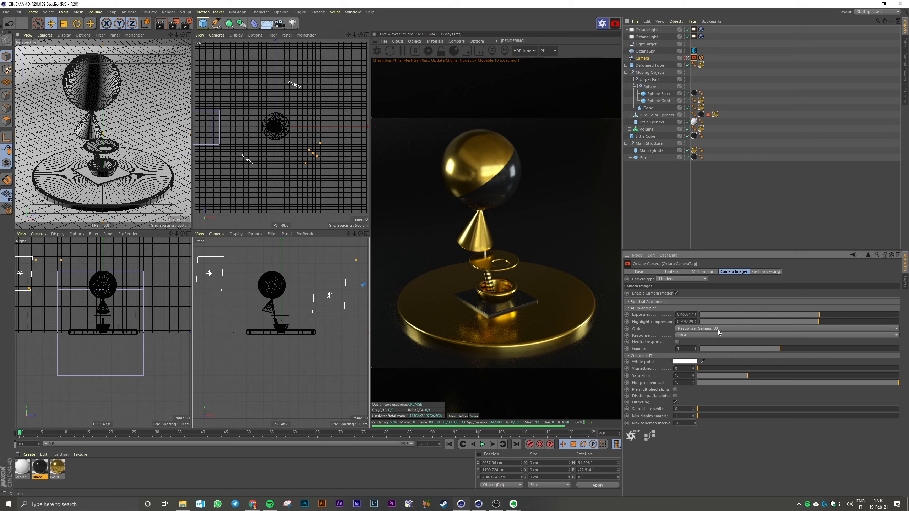
# Try several film responses in the Camera Imager, including Agfachrome_RSX2_050CD
pyautogui.click(698, 334)
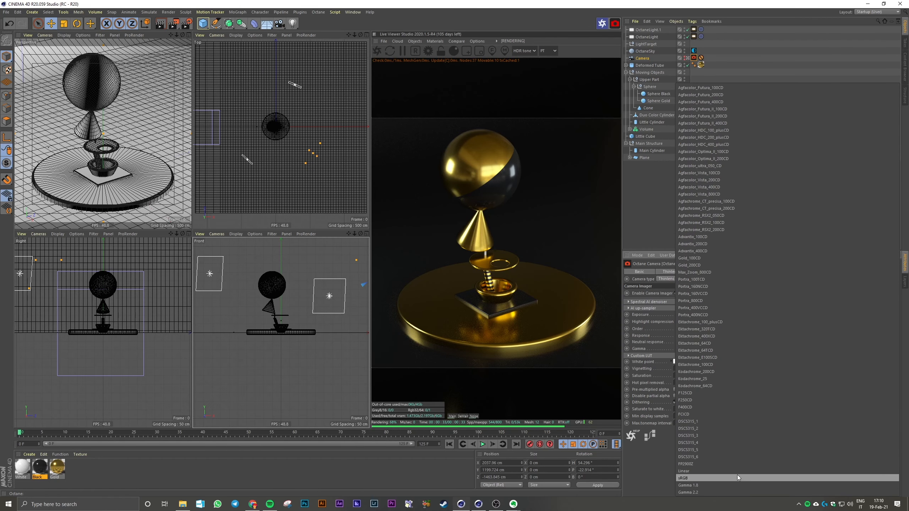
pyautogui.click(723, 359)
pyautogui.click(707, 338)
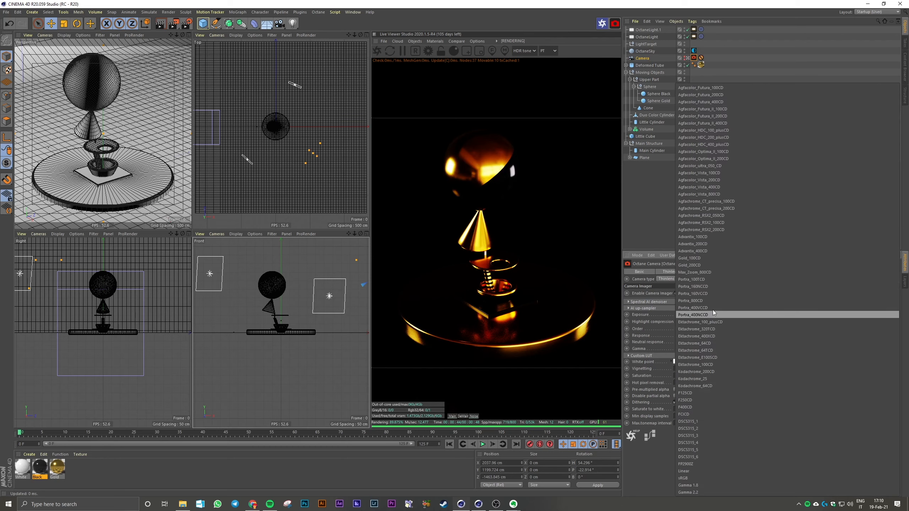
pyautogui.click(710, 289)
pyautogui.click(709, 333)
pyautogui.click(716, 215)
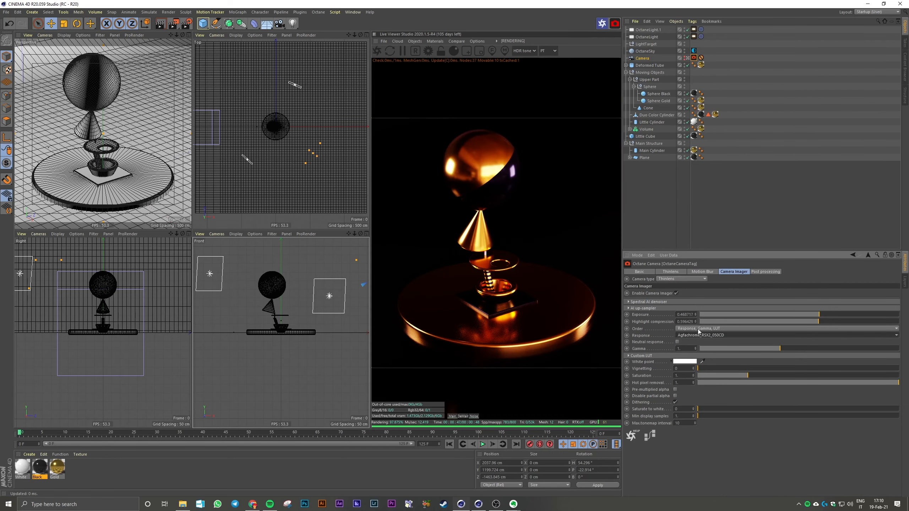
# Try the Agfacolor_Optima_II_100CD response and set the camera response to Agfacolor_Futura_200CD
pyautogui.click(700, 336)
pyautogui.click(711, 164)
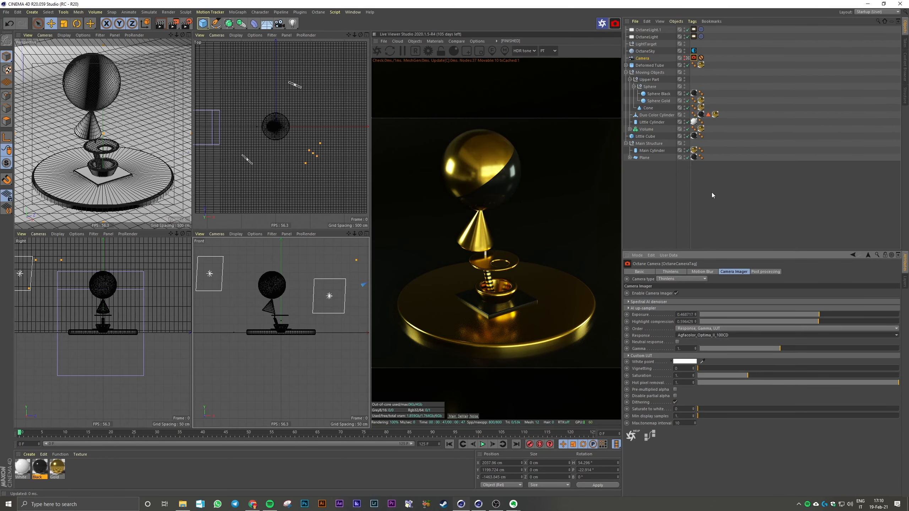
pyautogui.click(702, 334)
pyautogui.click(701, 101)
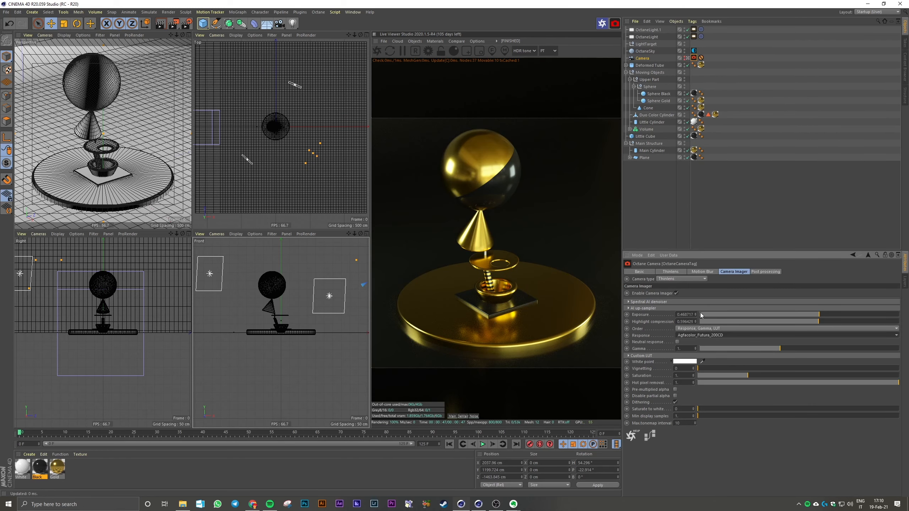
# Set the camera's film response to sRGB and turn on neutral response
pyautogui.click(701, 335)
pyautogui.click(701, 351)
pyautogui.click(701, 335)
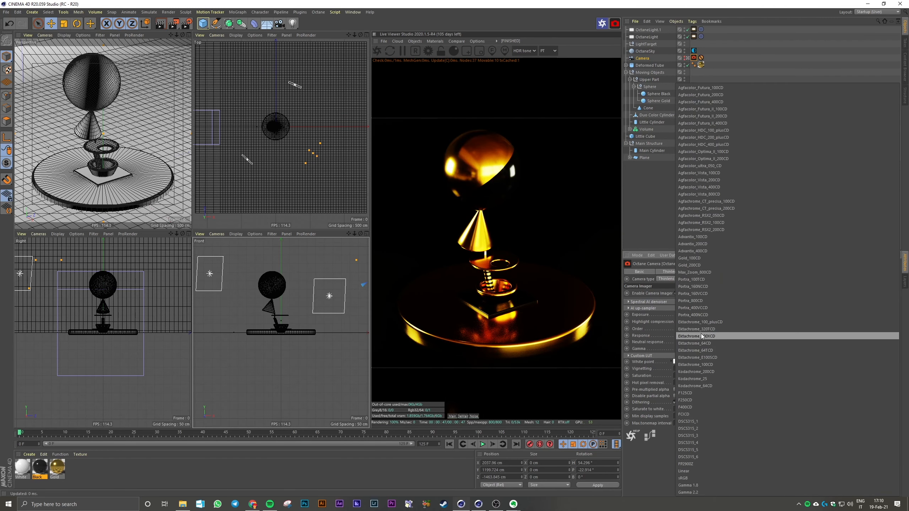
pyautogui.click(686, 478)
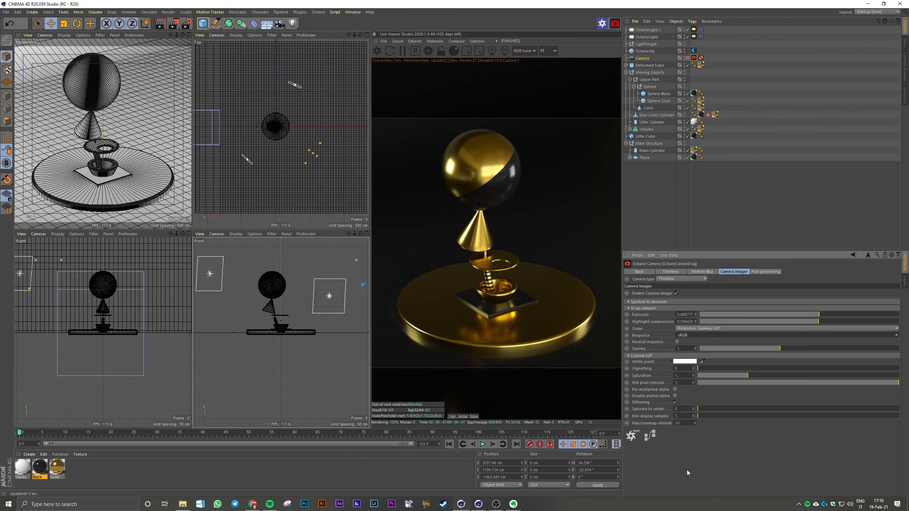
pyautogui.click(677, 342)
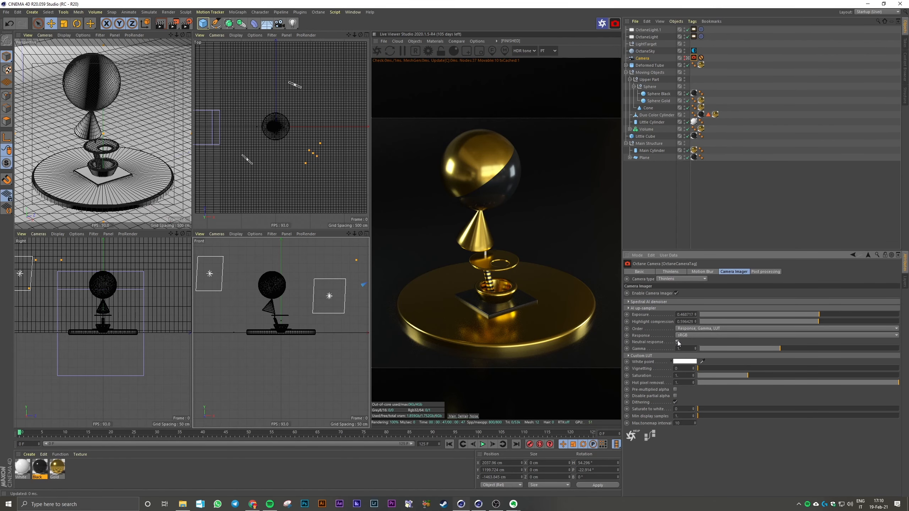
# Switch the camera response to Linear with a gamma of 2.2 and raise saturation to about 1.1
pyautogui.click(682, 335)
pyautogui.click(694, 473)
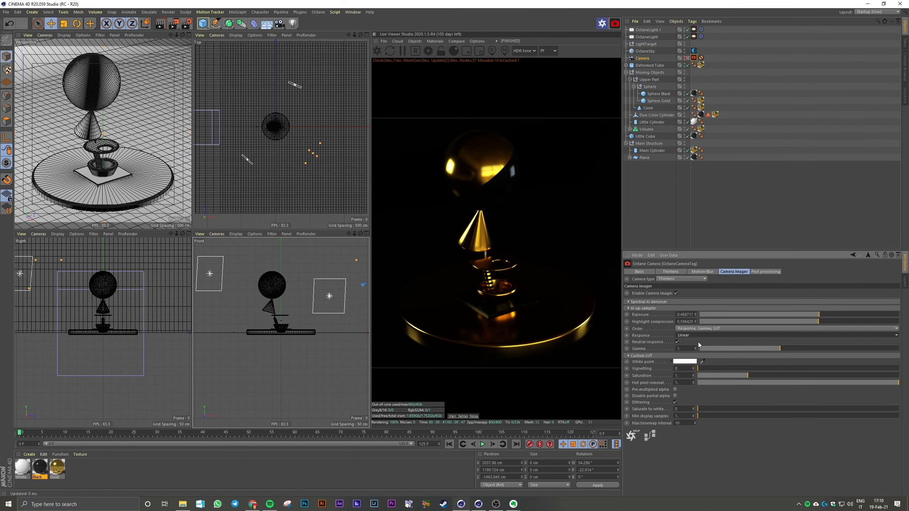
pyautogui.doubleClick(680, 349)
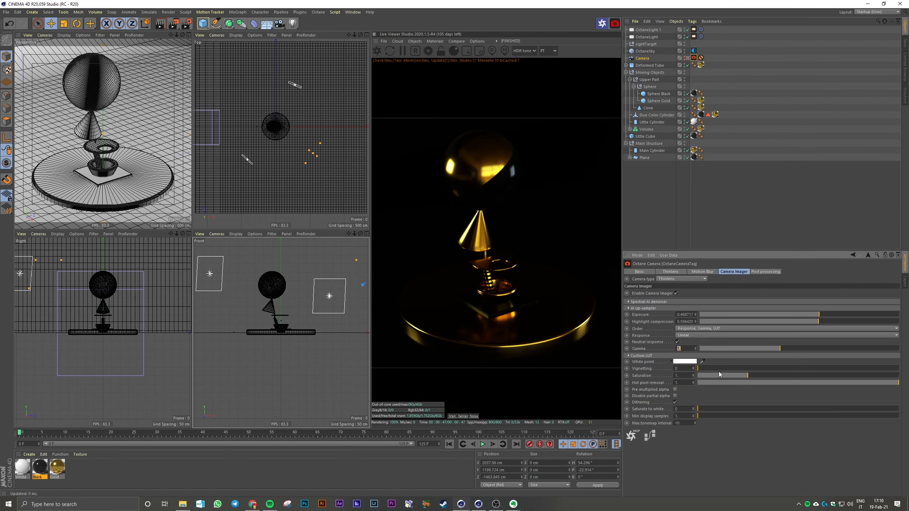
pyautogui.write('2.2')
pyautogui.press('Return')
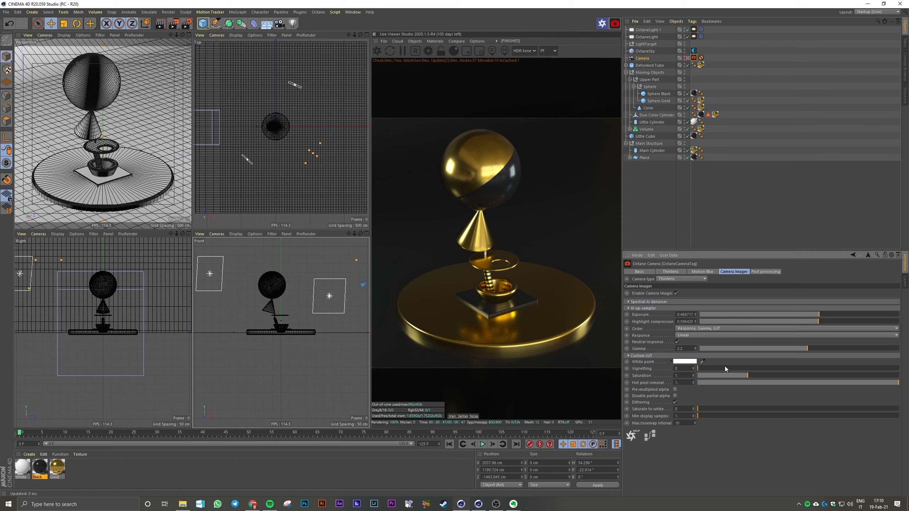
pyautogui.moveTo(702, 369); pyautogui.dragTo(673, 372)
pyautogui.moveTo(745, 374)
pyautogui.mouseDown()
pyautogui.moveTo(802, 372)
pyautogui.moveTo(756, 376)
pyautogui.mouseUp()
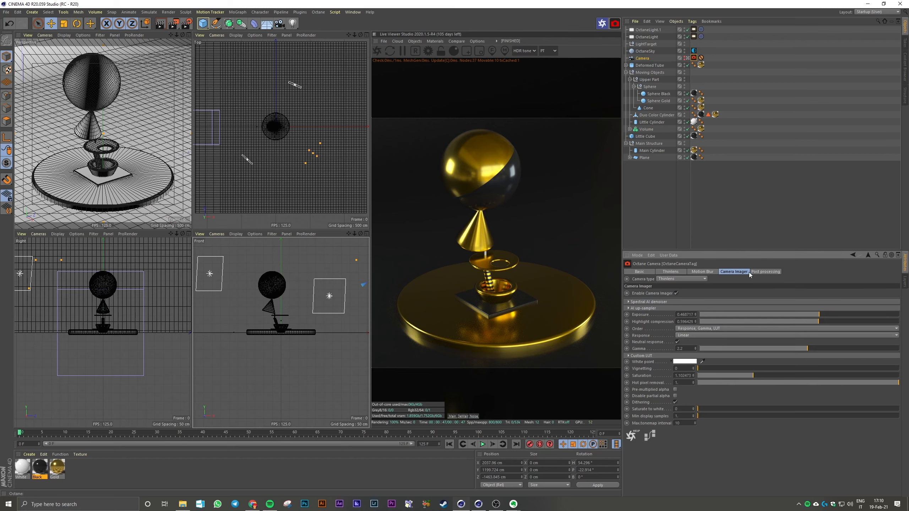
# Enable the camera's post processing with a bloom power of about 136 and a cutoff just under 1
pyautogui.click(760, 271)
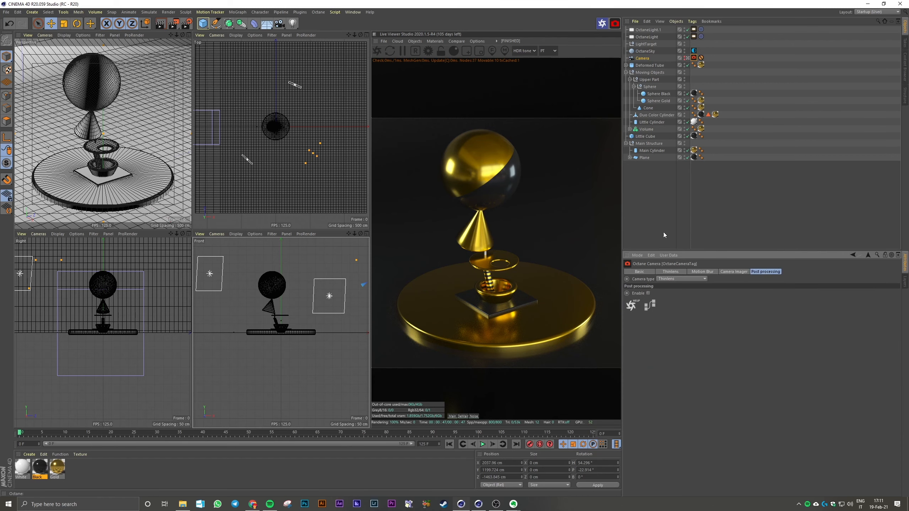
pyautogui.click(648, 293)
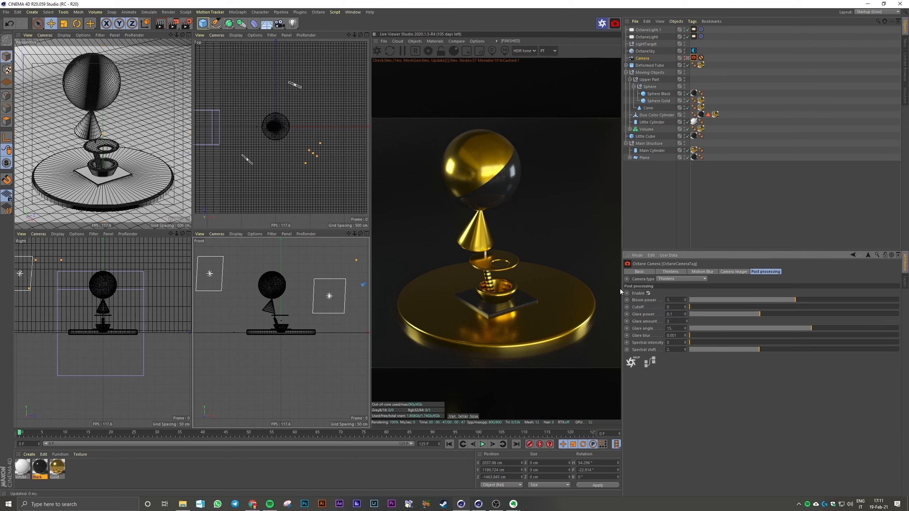
pyautogui.moveTo(797, 300); pyautogui.dragTo(868, 302)
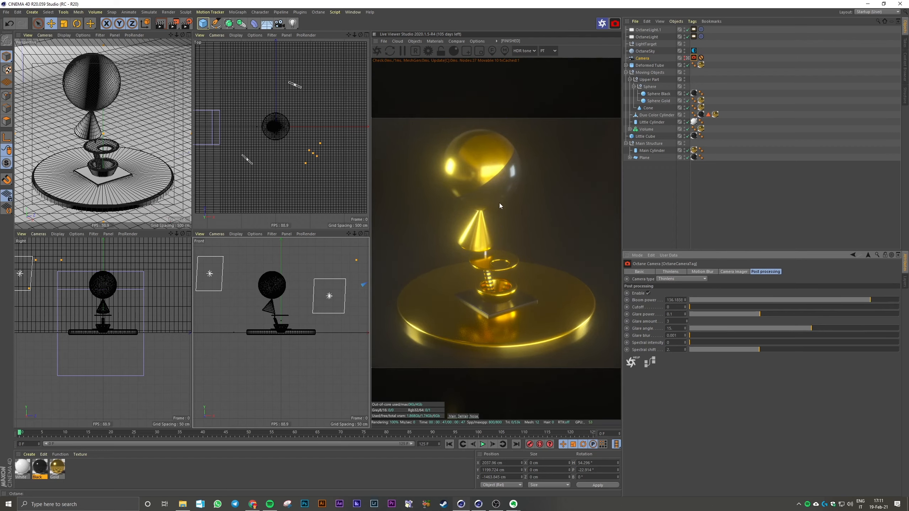
pyautogui.moveTo(695, 307); pyautogui.dragTo(710, 308)
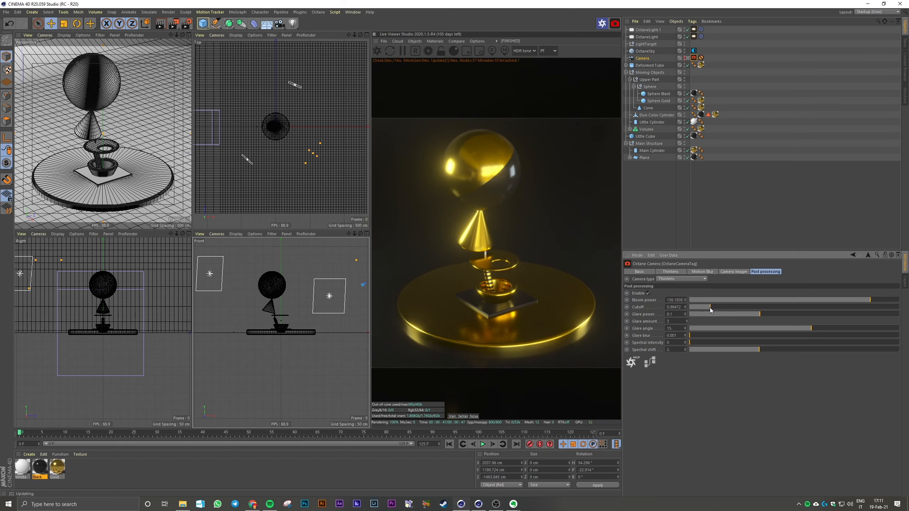
# Raise the bloom power to about 160 and the glare power to about 14.3
pyautogui.click(872, 300)
pyautogui.click(871, 300)
pyautogui.moveTo(762, 314)
pyautogui.mouseDown()
pyautogui.moveTo(884, 315)
pyautogui.moveTo(834, 318)
pyautogui.mouseUp()
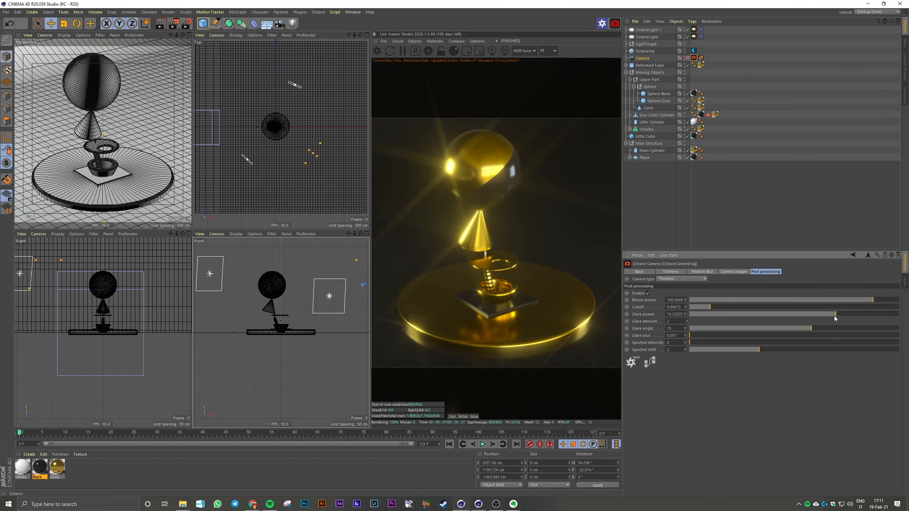
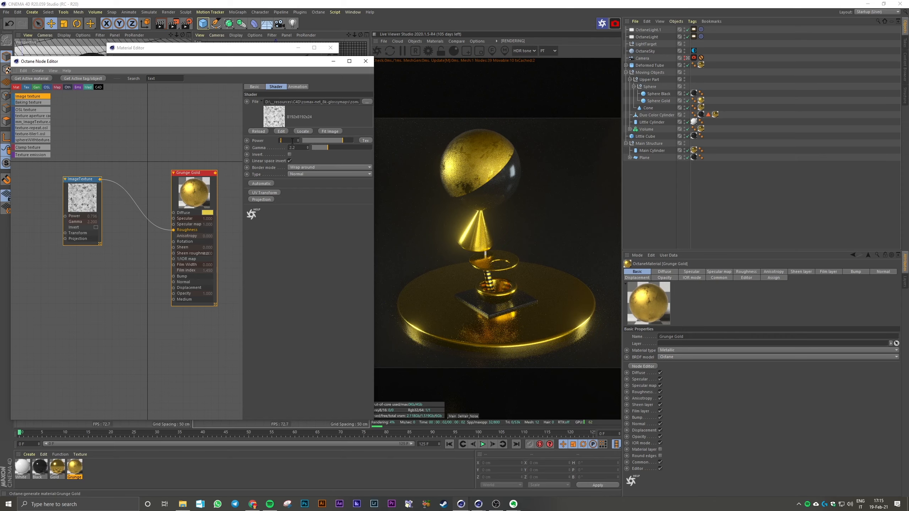
# Set the Grunge Gold roughness image texture to power 0.5 and gamma about 3.58, and invert it
pyautogui.write('0.5')
pyautogui.press('Return')
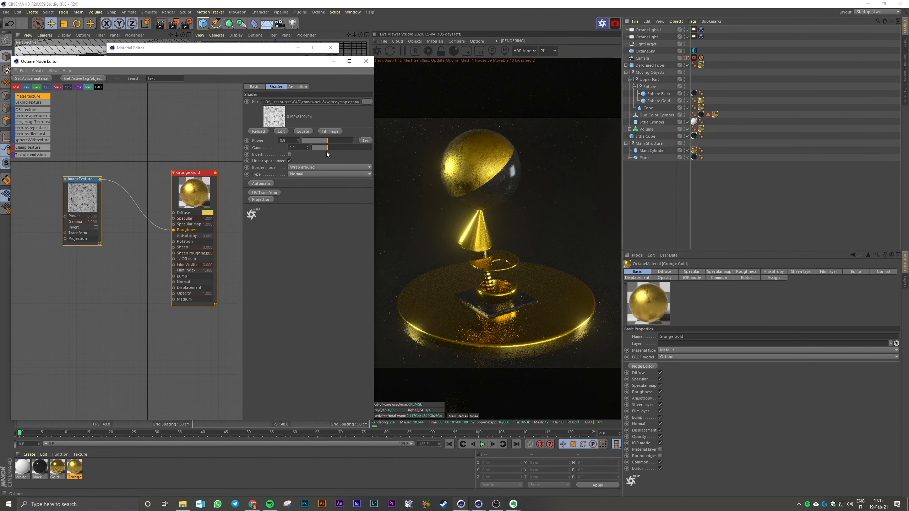
pyautogui.moveTo(327, 149); pyautogui.dragTo(337, 150)
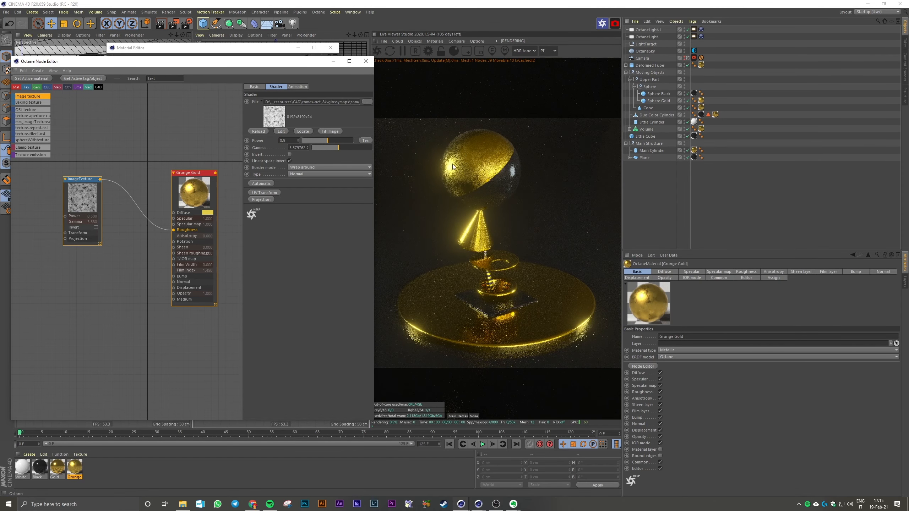
pyautogui.click(289, 155)
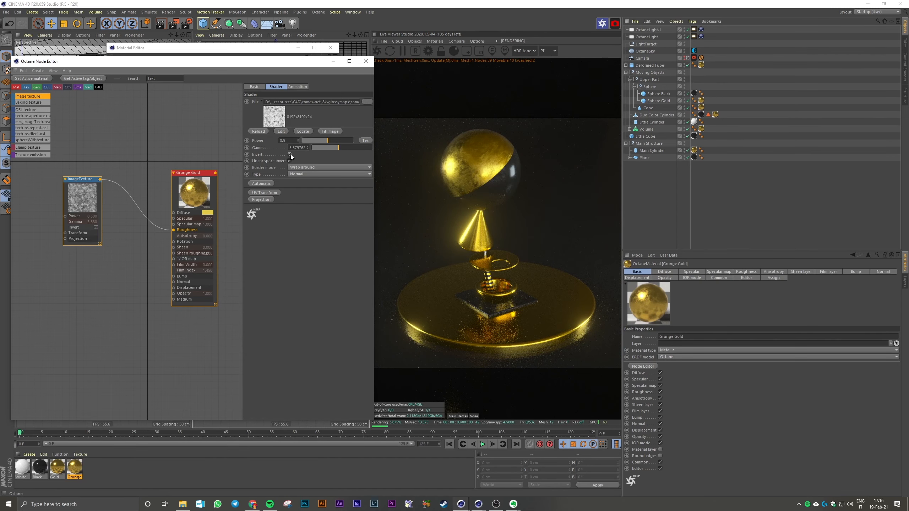
# Insert an Octane gradient node between the image texture and the Grunge Gold roughness input
pyautogui.moveTo(91, 179); pyautogui.dragTo(82, 179)
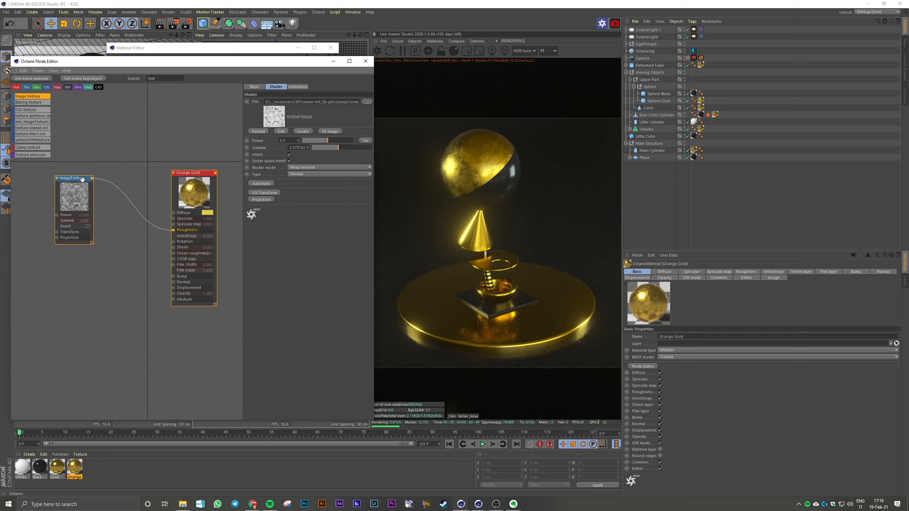
pyautogui.write('grad')
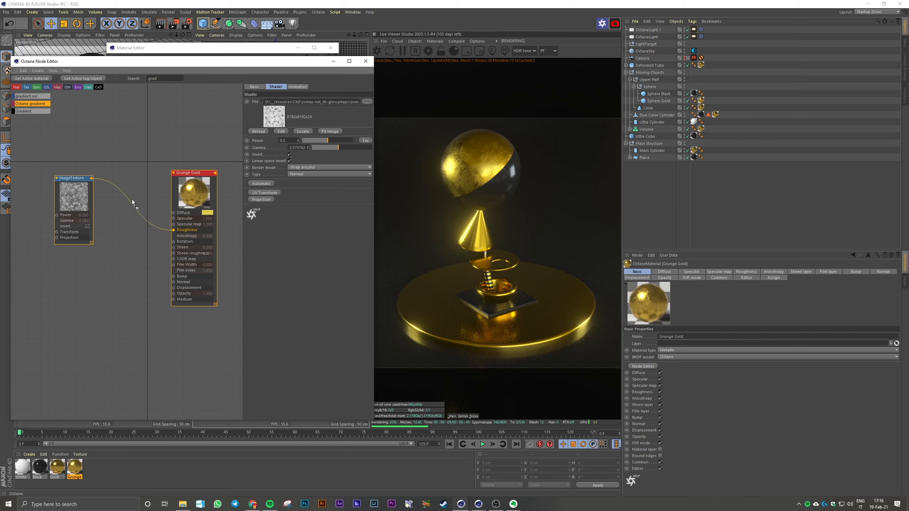
pyautogui.moveTo(130, 206); pyautogui.dragTo(131, 207)
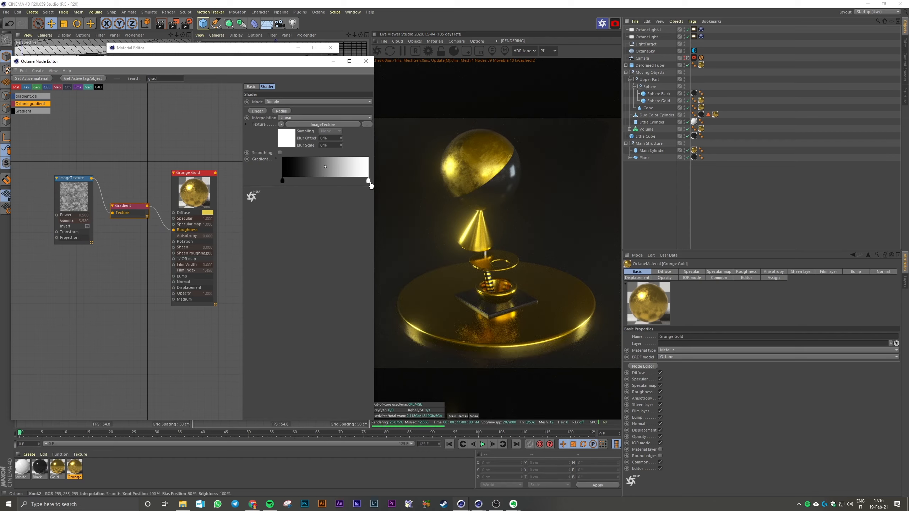
# Tighten the roughness gradient by moving its white knot to about the middle and its black knot slightly inward
pyautogui.moveTo(371, 184)
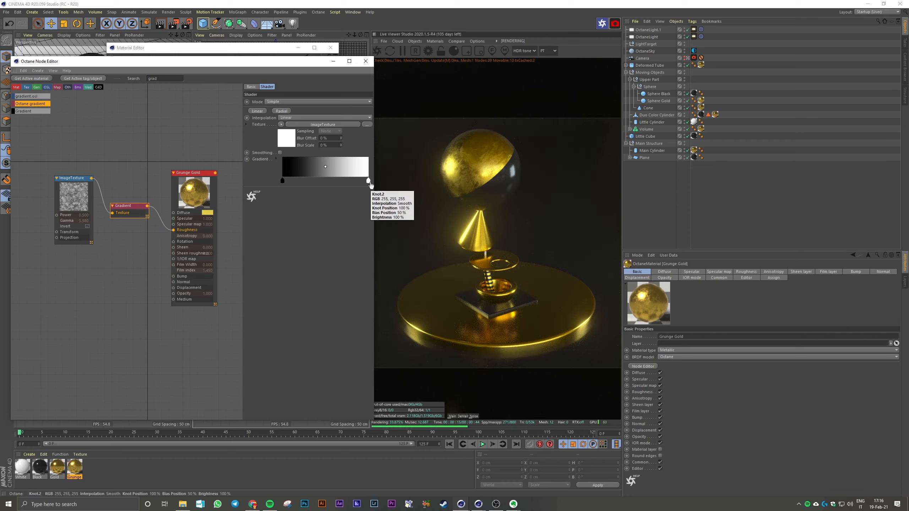
pyautogui.moveTo(369, 183); pyautogui.dragTo(350, 181)
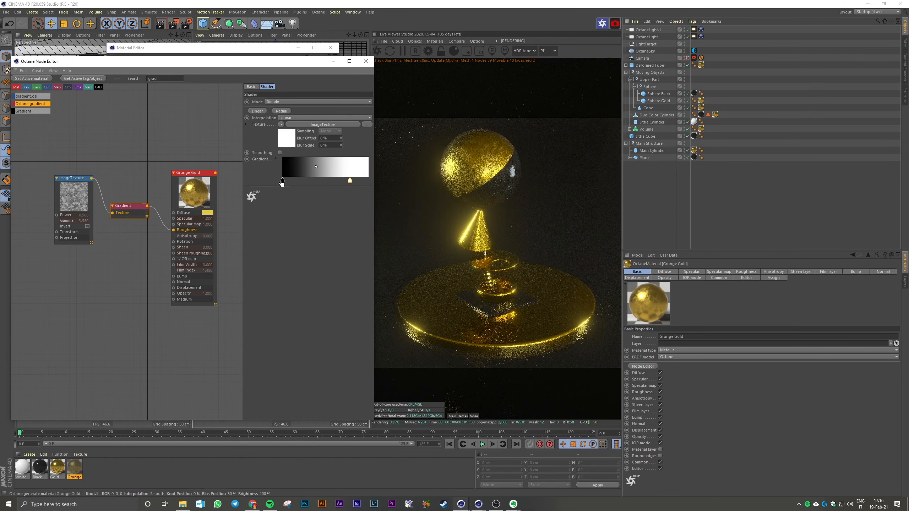
pyautogui.moveTo(282, 182)
pyautogui.mouseDown()
pyautogui.moveTo(305, 184)
pyautogui.moveTo(287, 182)
pyautogui.mouseUp()
pyautogui.moveTo(351, 183); pyautogui.dragTo(325, 181)
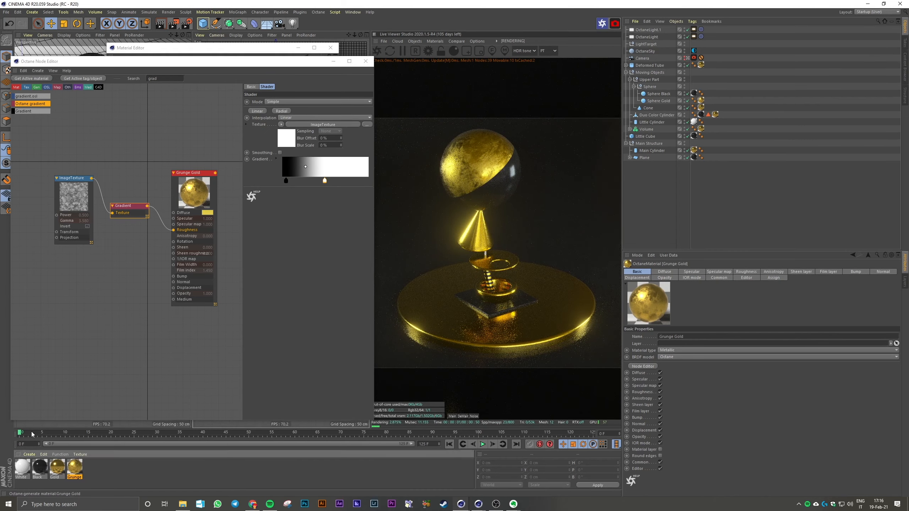
pyautogui.moveTo(32, 435)
pyautogui.mouseDown()
pyautogui.moveTo(183, 434)
pyautogui.moveTo(19, 434)
pyautogui.mouseUp()
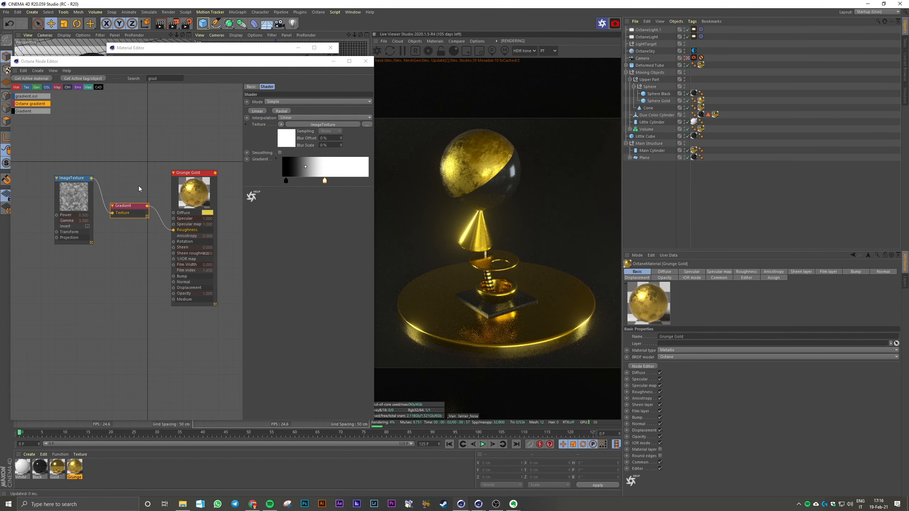
# Add a UV transform to the roughness image texture and set its locked scale to 0.5
pyautogui.click(71, 194)
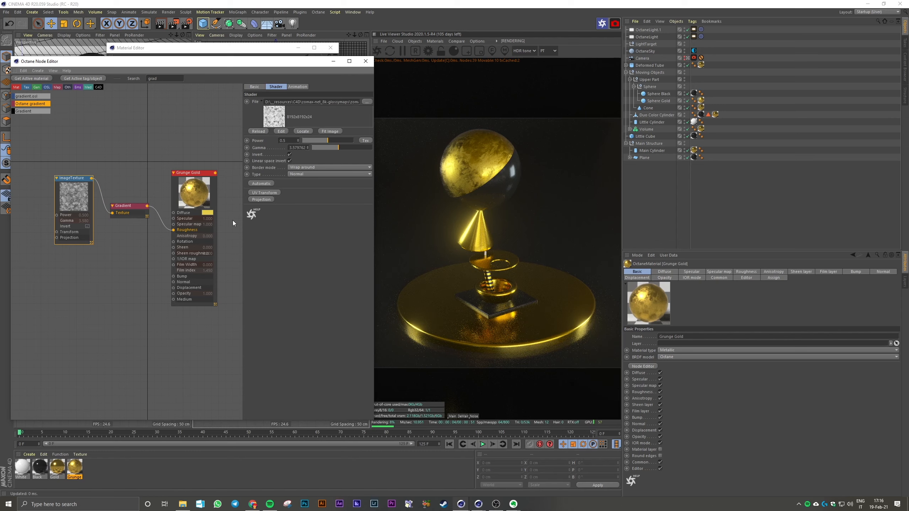
pyautogui.click(265, 192)
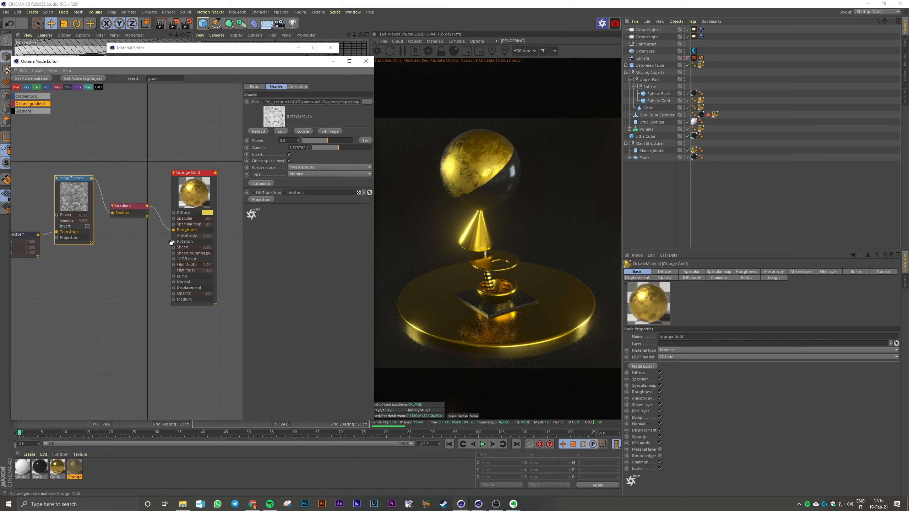
pyautogui.click(110, 288)
pyautogui.moveTo(99, 300); pyautogui.dragTo(185, 276, button='middle')
pyautogui.scroll(3, 132, 264)
pyautogui.scroll(-3, 151, 282)
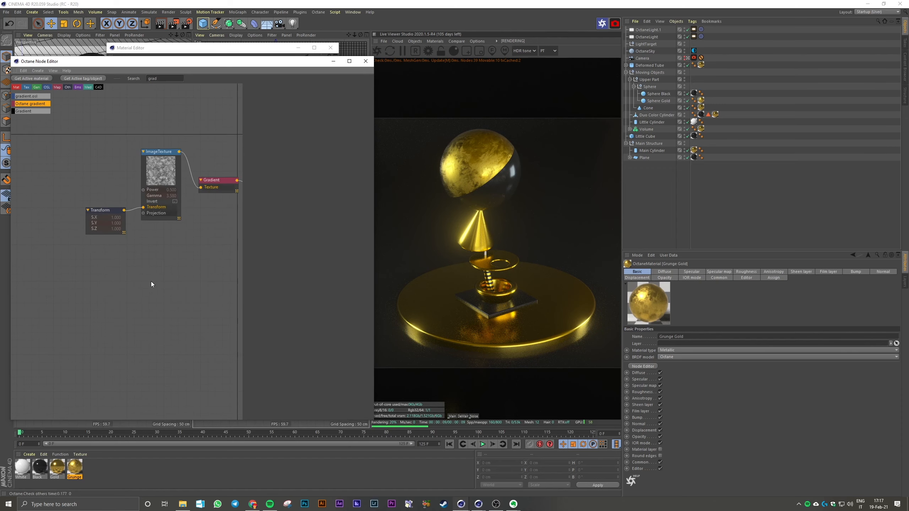
pyautogui.scroll(2, 143, 279)
pyautogui.scroll(-3, 125, 283)
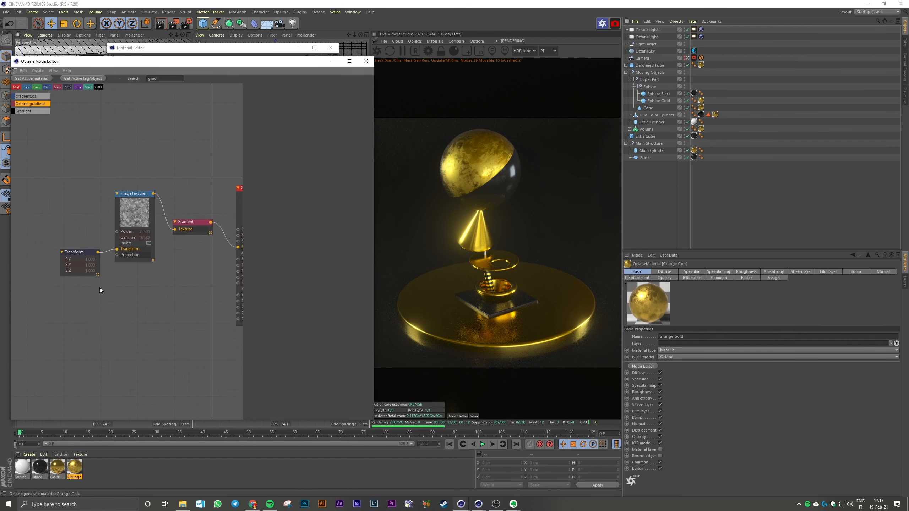
pyautogui.click(83, 252)
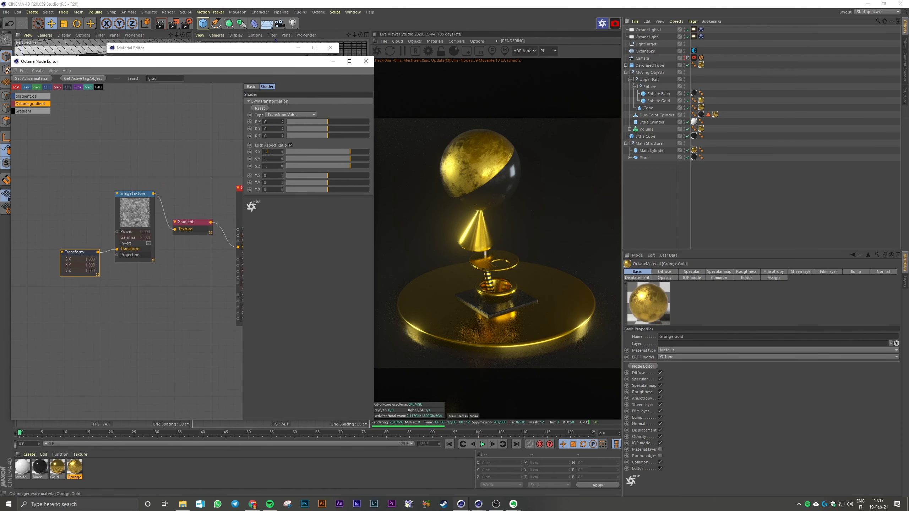
pyautogui.write('0.5')
pyautogui.press('Return')
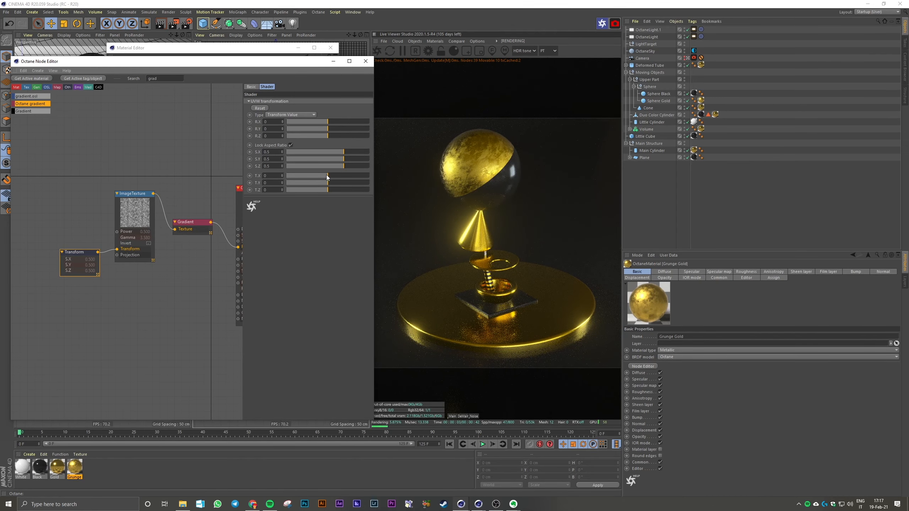
# Try rotating the texture transform about different axes, including a Z rotation of about 61
pyautogui.moveTo(327, 128); pyautogui.dragTo(344, 129)
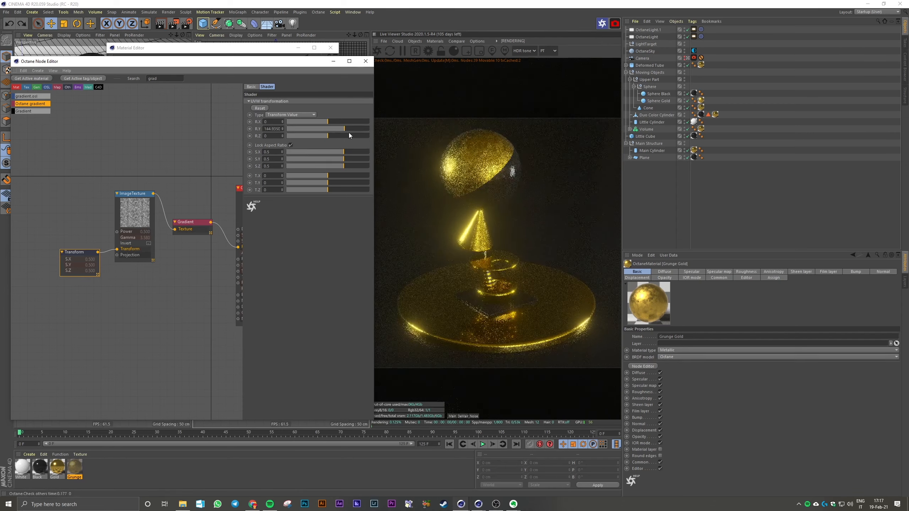
pyautogui.hotkey('ctrl', 'z')
pyautogui.moveTo(328, 136); pyautogui.dragTo(334, 136)
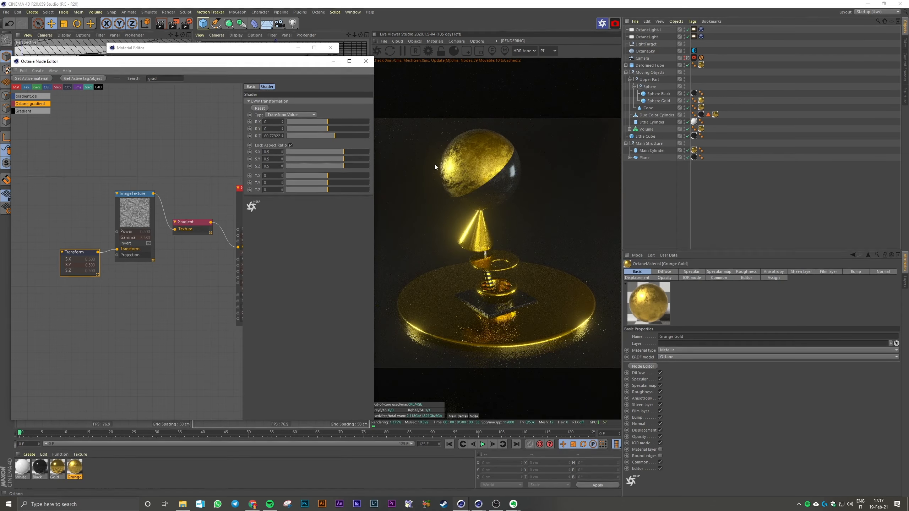
# Move the gradient's white knot to about 41% and its black knot inward, and set the transform's scale to 0.2
pyautogui.click(194, 222)
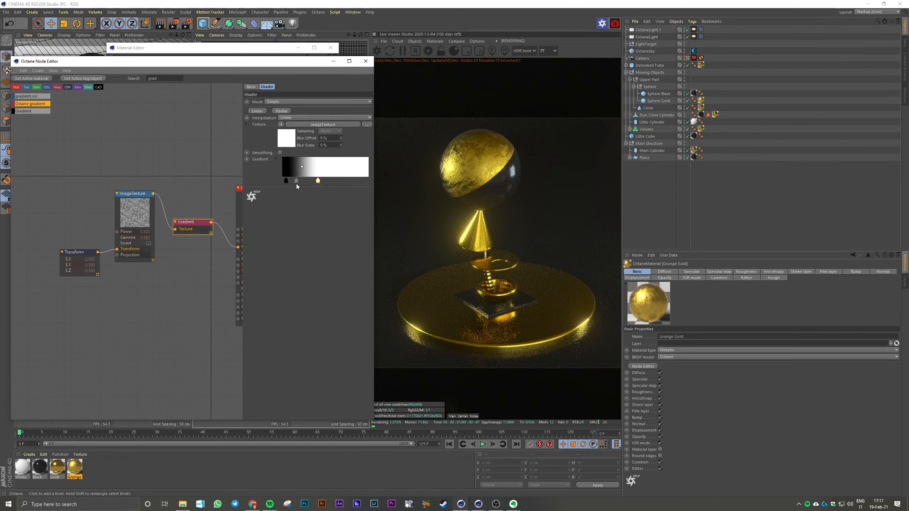
pyautogui.moveTo(286, 181); pyautogui.dragTo(296, 184)
pyautogui.click(91, 251)
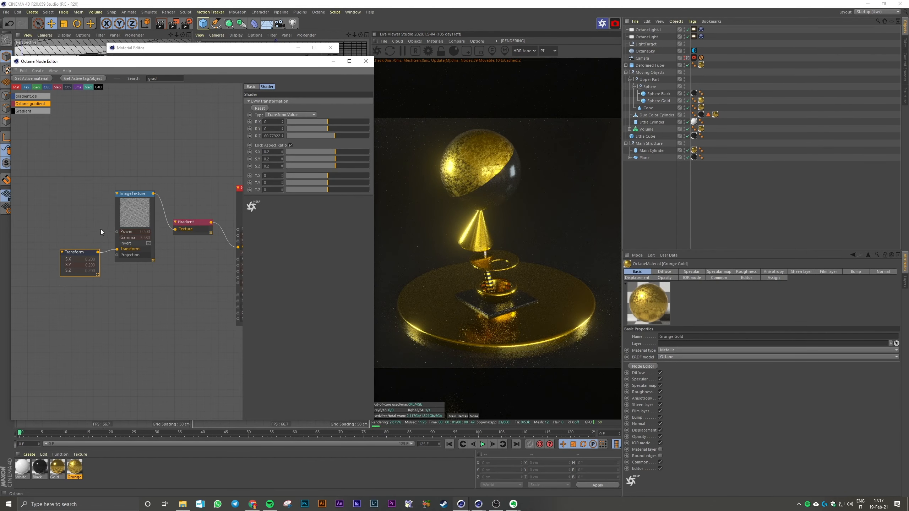
# Move the gradient's black knot back to the start and reset the transform's Z rotation to 0
pyautogui.click(193, 222)
pyautogui.moveTo(295, 182); pyautogui.dragTo(281, 183)
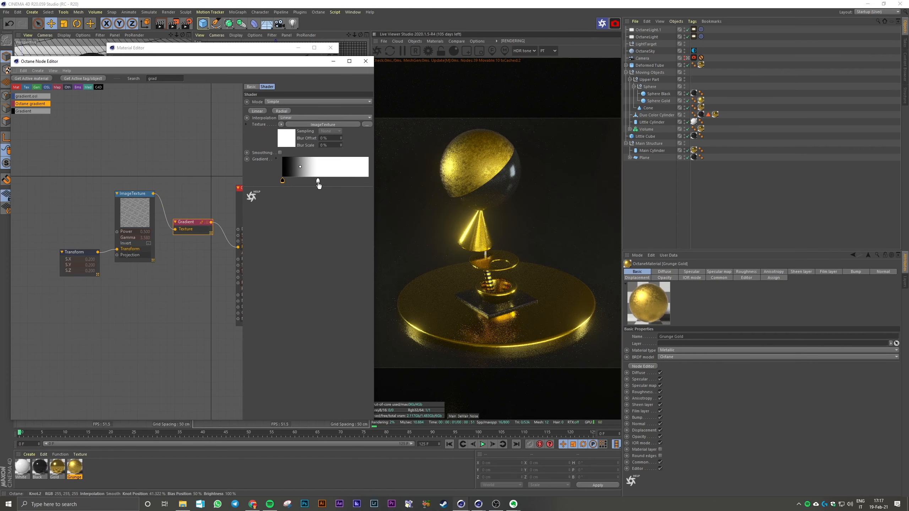
pyautogui.click(86, 250)
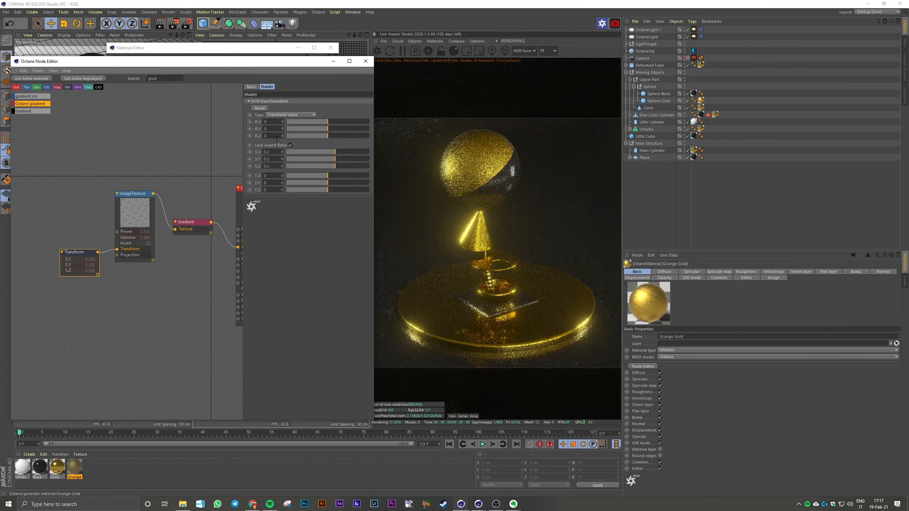
# Set the locked scale of the roughness texture's transform to 0.75
pyautogui.click(194, 222)
pyautogui.click(310, 181)
pyautogui.click(83, 252)
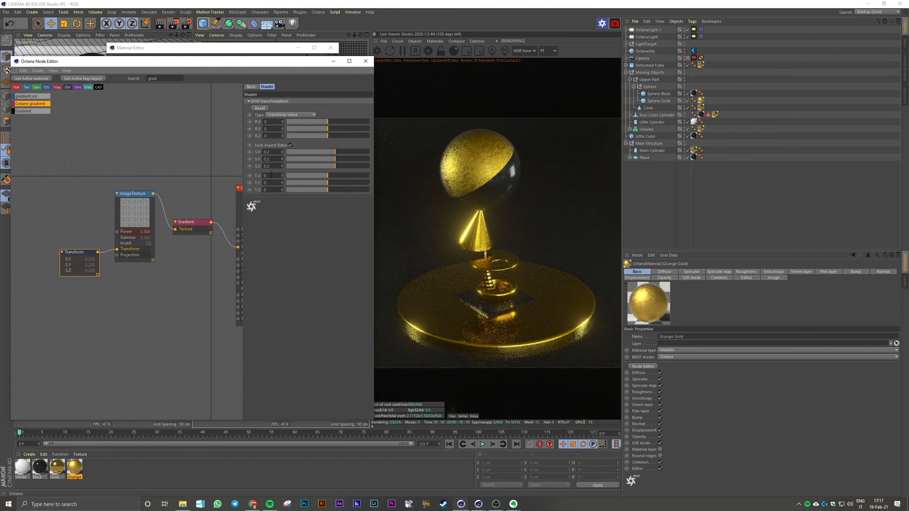
pyautogui.write('0.75')
pyautogui.press('Return')
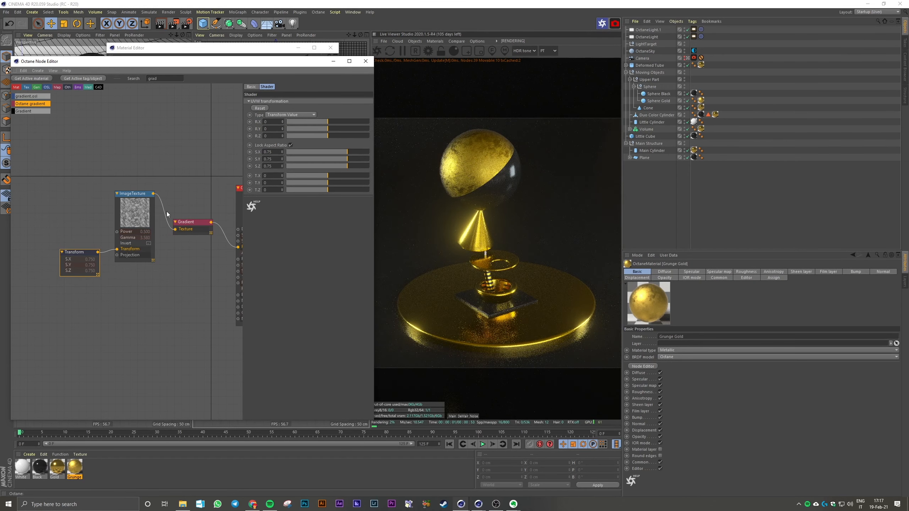
# Move the roughness gradient's black knot to about 17% and its white knot to about 77%
pyautogui.click(200, 222)
pyautogui.moveTo(311, 181); pyautogui.dragTo(383, 185)
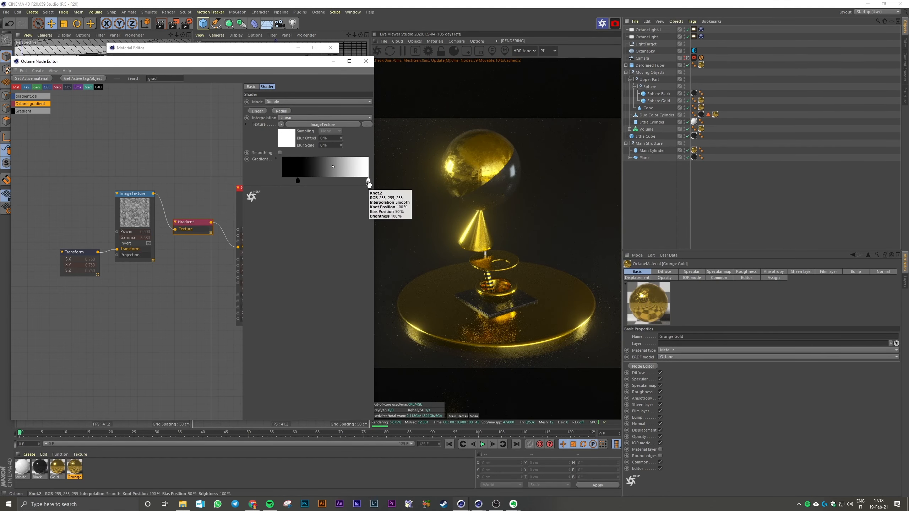
pyautogui.moveTo(298, 181)
pyautogui.mouseDown()
pyautogui.moveTo(308, 182)
pyautogui.moveTo(297, 183)
pyautogui.mouseUp()
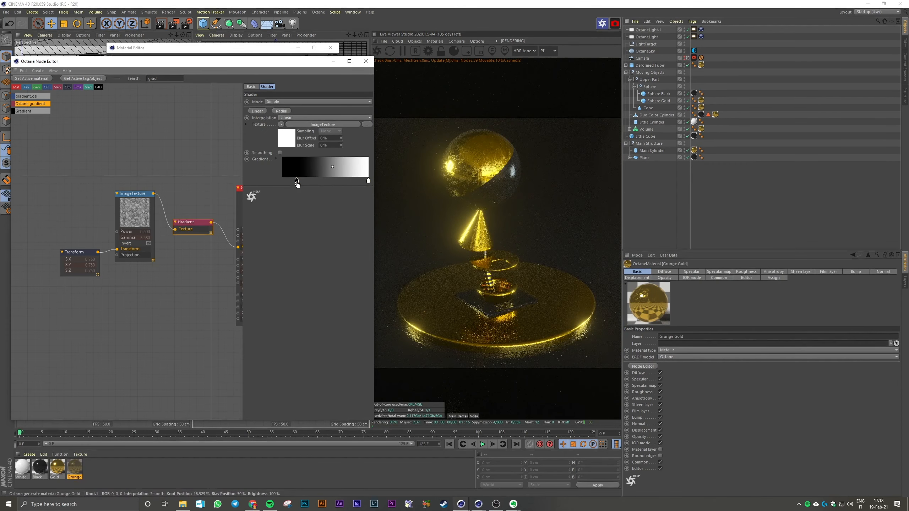
pyautogui.moveTo(368, 181); pyautogui.dragTo(332, 167)
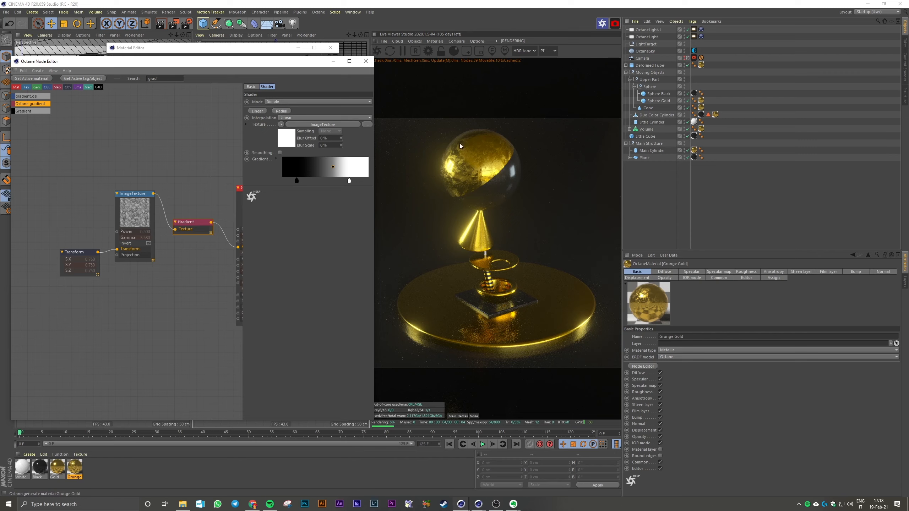
# Add a second image texture node below the first and load zomax-net_scratched-smudge_8k.jpg into it
pyautogui.moveTo(199, 311); pyautogui.dragTo(150, 310)
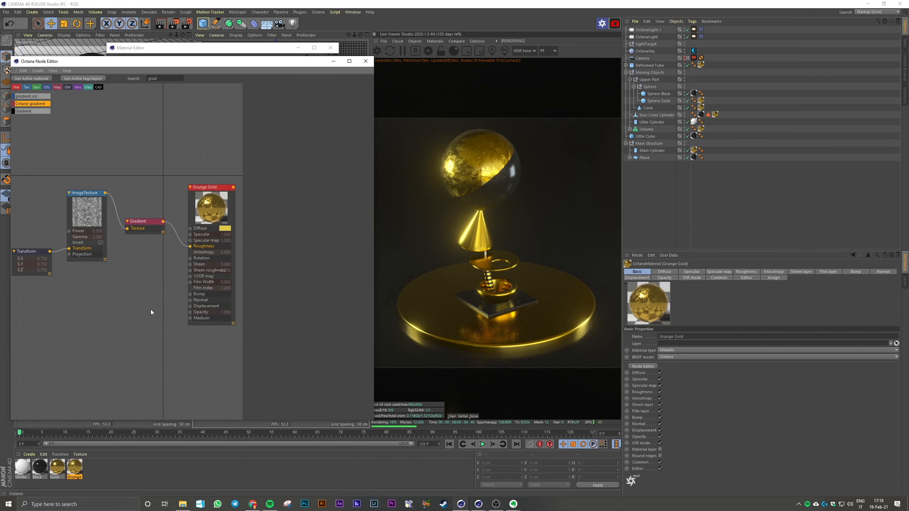
pyautogui.write('tex')
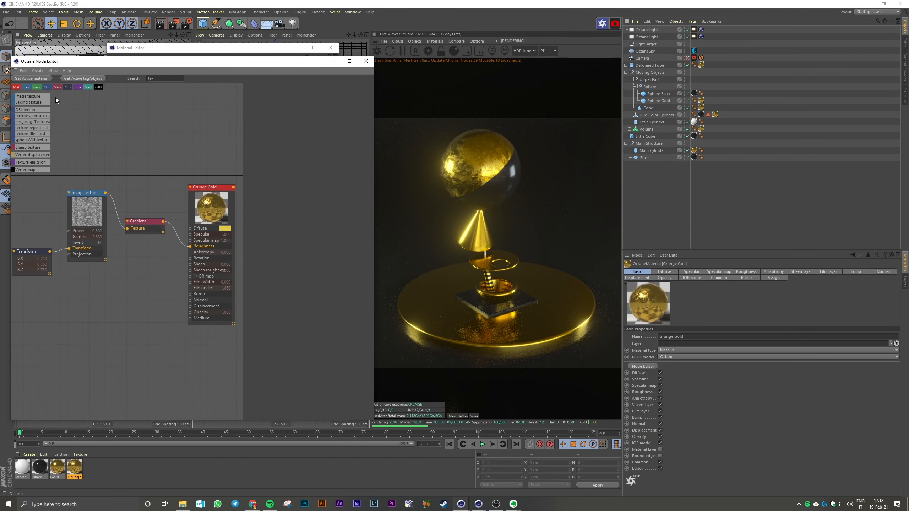
pyautogui.moveTo(71, 140); pyautogui.dragTo(111, 292)
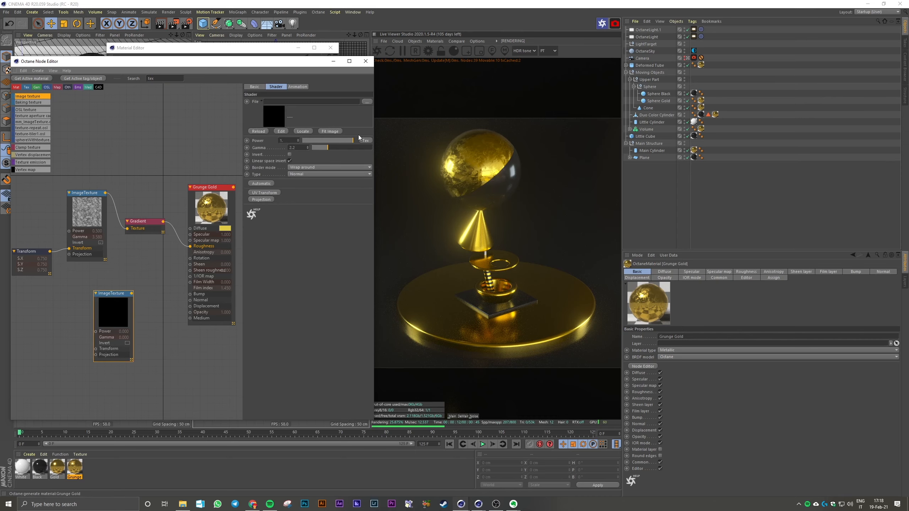
pyautogui.click(362, 101)
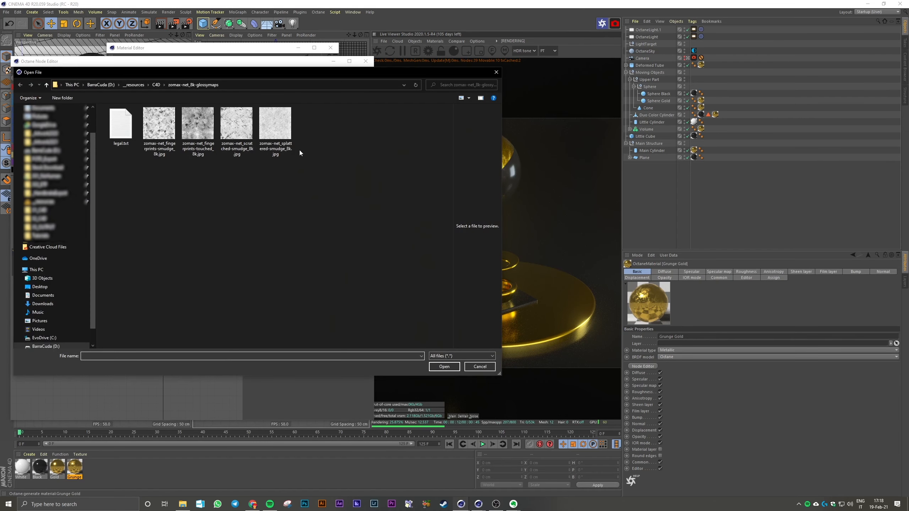
pyautogui.click(291, 150)
pyautogui.moveTo(453, 225); pyautogui.dragTo(315, 226)
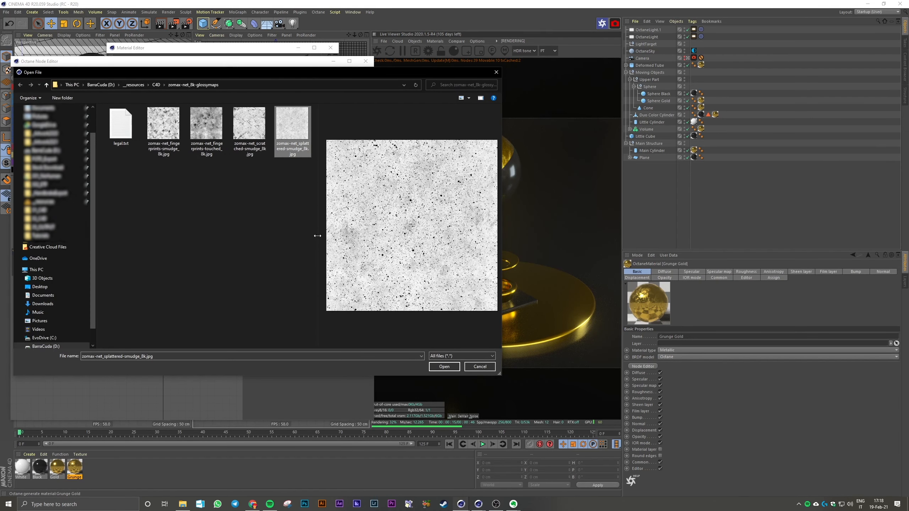
pyautogui.click(256, 136)
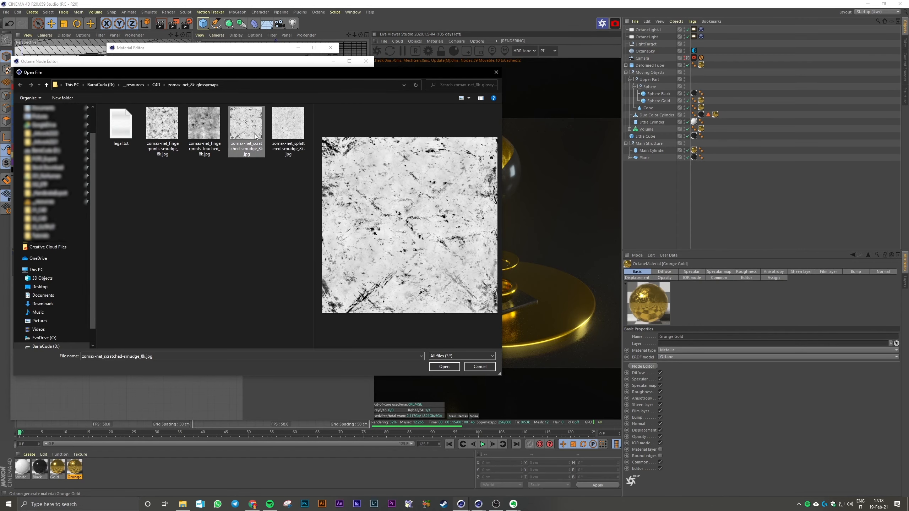
pyautogui.doubleClick(253, 128)
pyautogui.click(460, 275)
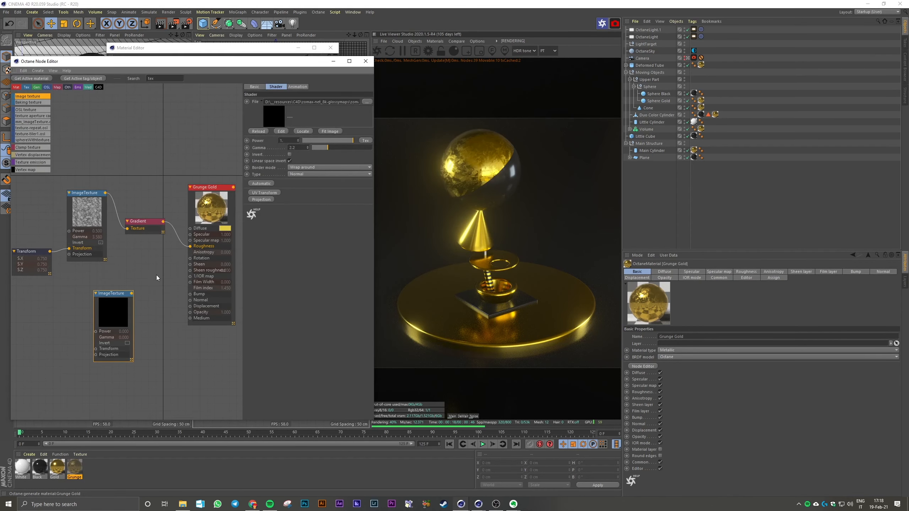
# Feed the scratched texture into Grunge Gold's Roughness, insert an Octane gradient between them, and invert the texture
pyautogui.moveTo(131, 293); pyautogui.dragTo(190, 246)
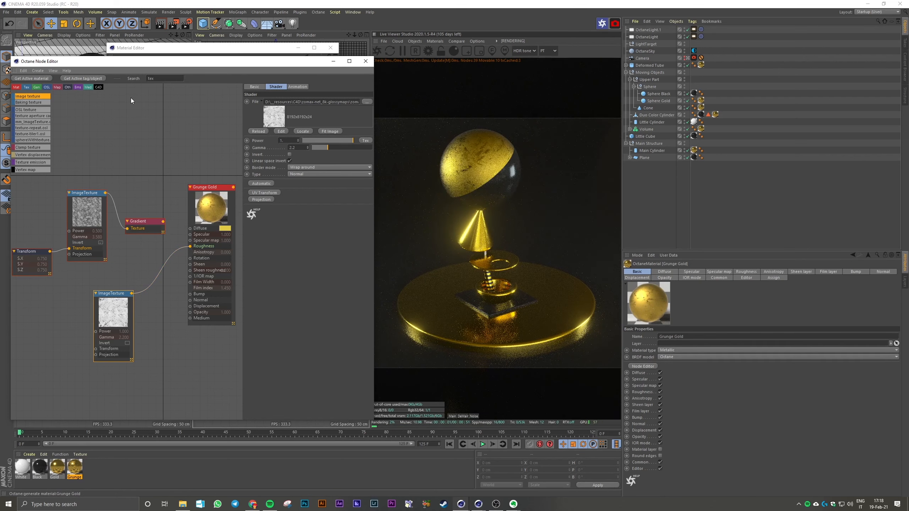
pyautogui.write('grad')
pyautogui.moveTo(147, 289); pyautogui.dragTo(88, 292)
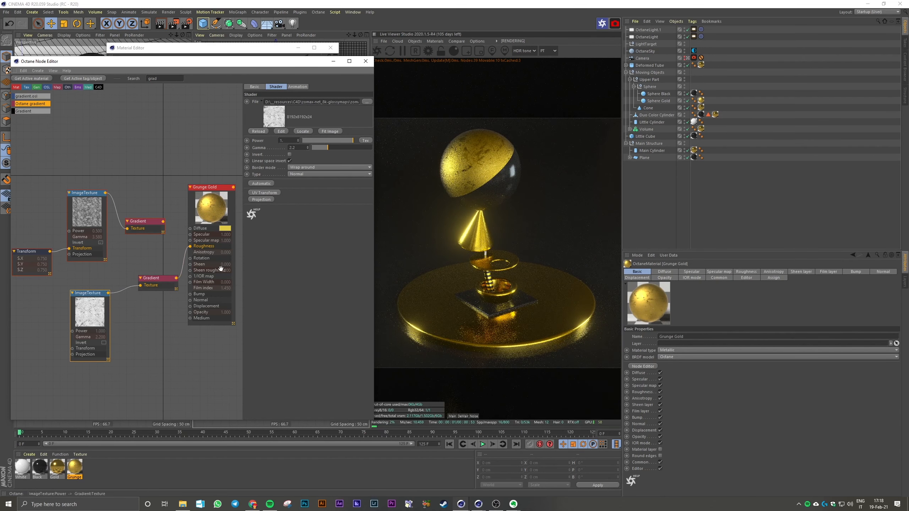
pyautogui.click(290, 155)
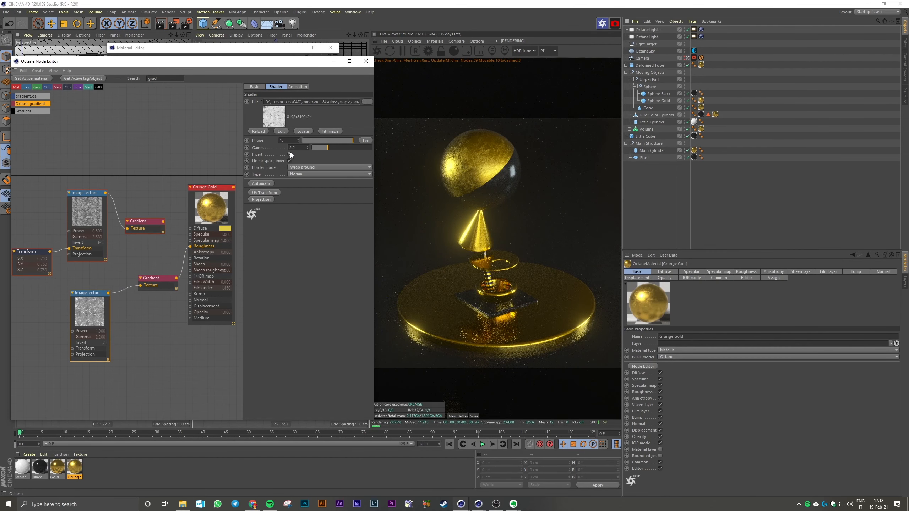
# Tighten the scratched texture's gradient with the black knot at about 50% and the white knot at about 66%
pyautogui.click(161, 278)
pyautogui.moveTo(283, 181); pyautogui.dragTo(299, 181)
pyautogui.moveTo(368, 181); pyautogui.dragTo(325, 181)
pyautogui.moveTo(298, 181); pyautogui.dragTo(326, 181)
pyautogui.click(104, 310)
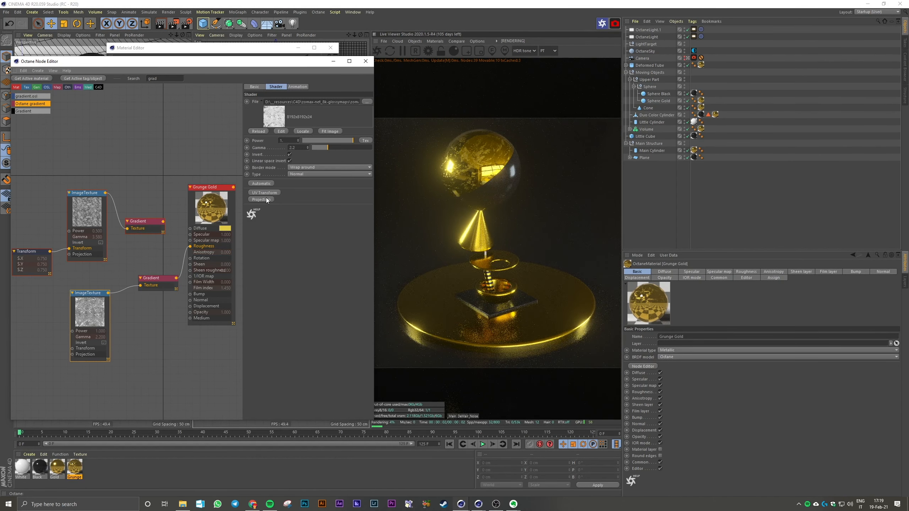
pyautogui.click(265, 200)
pyautogui.click(46, 366)
pyautogui.moveTo(60, 368); pyautogui.dragTo(50, 360)
pyautogui.press('Delete')
# Add a UV transform to the scratched image texture and set its locked scale to 0.3
pyautogui.click(100, 311)
pyautogui.click(264, 193)
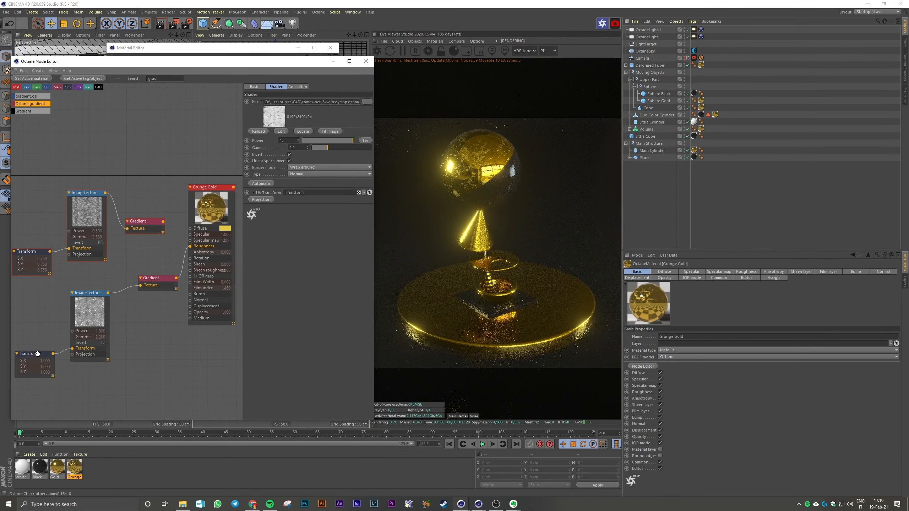
pyautogui.click(38, 354)
pyautogui.click(275, 152)
pyautogui.write('0.3')
pyautogui.press('Return')
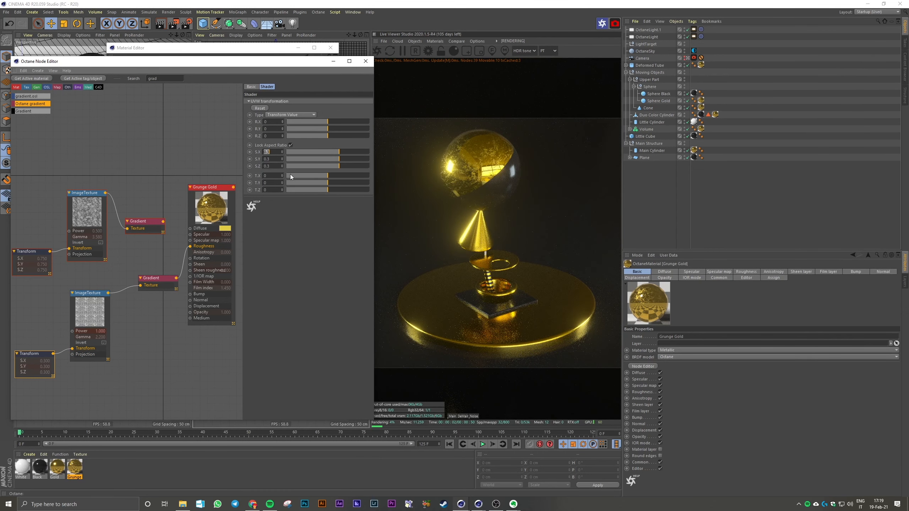
# Create an Add node and make room for it between the two gradients and the Grunge Gold material
pyautogui.moveTo(171, 281); pyautogui.dragTo(157, 278)
pyautogui.click(165, 77)
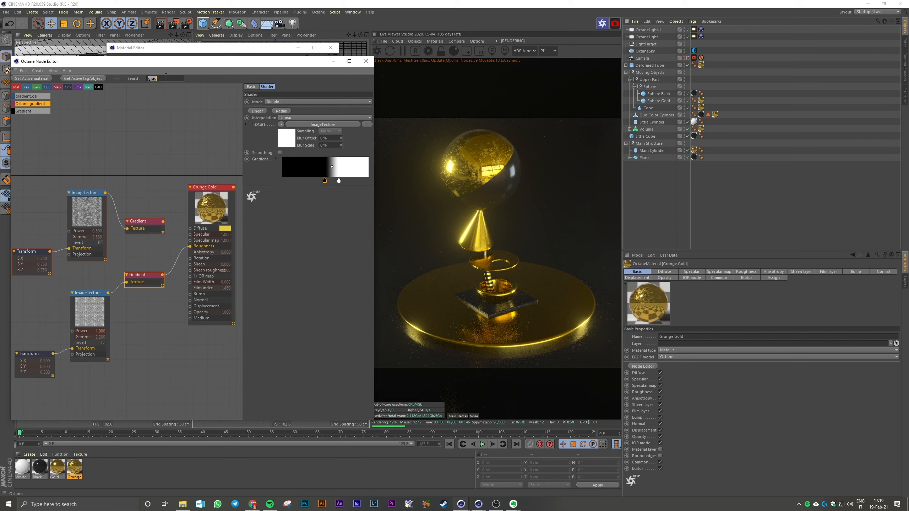
pyautogui.write('add')
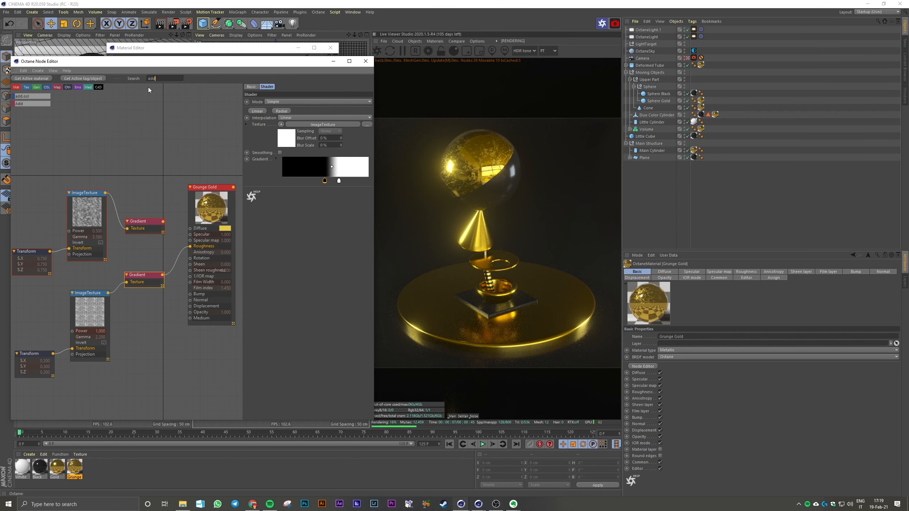
pyautogui.moveTo(221, 185); pyautogui.dragTo(230, 187)
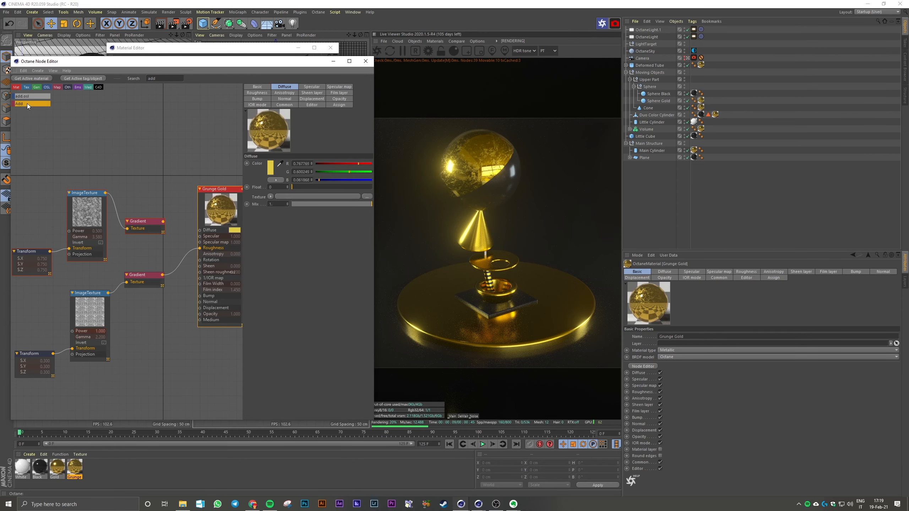
pyautogui.moveTo(28, 105); pyautogui.dragTo(182, 158)
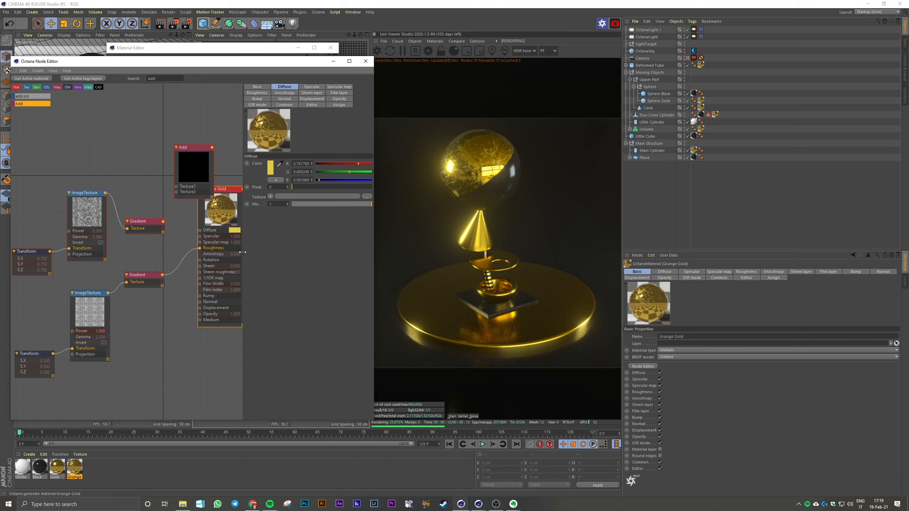
pyautogui.moveTo(244, 229); pyautogui.dragTo(279, 227)
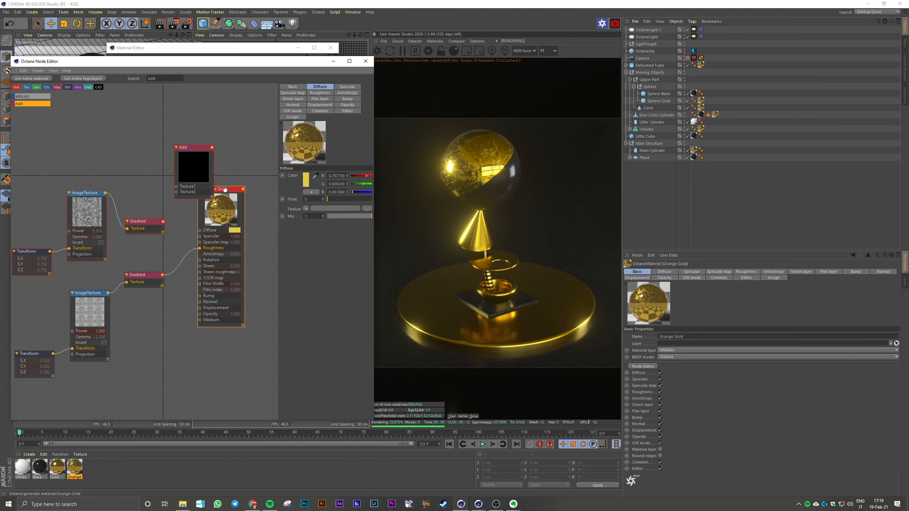
pyautogui.moveTo(226, 190); pyautogui.dragTo(248, 205)
pyautogui.moveTo(199, 154); pyautogui.dragTo(194, 167)
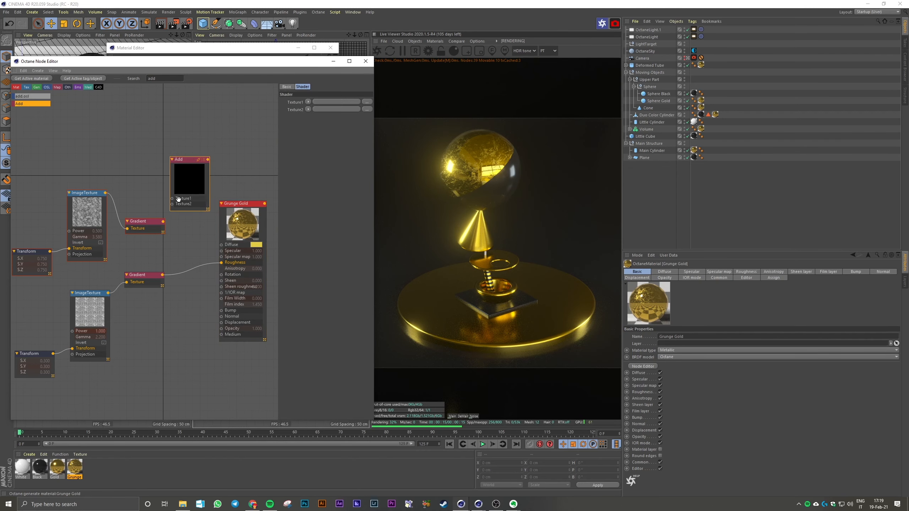
# Try combining both gradients through the Add node's Texture1 and Texture2 and feeding the result into Roughness
pyautogui.moveTo(171, 200); pyautogui.dragTo(162, 275)
pyautogui.moveTo(191, 161); pyautogui.dragTo(192, 230)
pyautogui.moveTo(227, 205); pyautogui.dragTo(243, 204)
pyautogui.moveTo(189, 230); pyautogui.dragTo(197, 229)
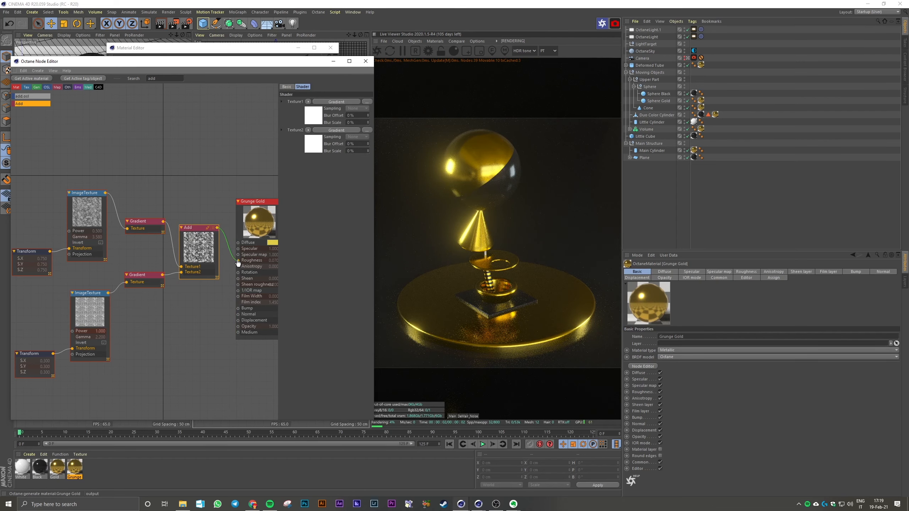
pyautogui.moveTo(238, 263); pyautogui.dragTo(238, 262)
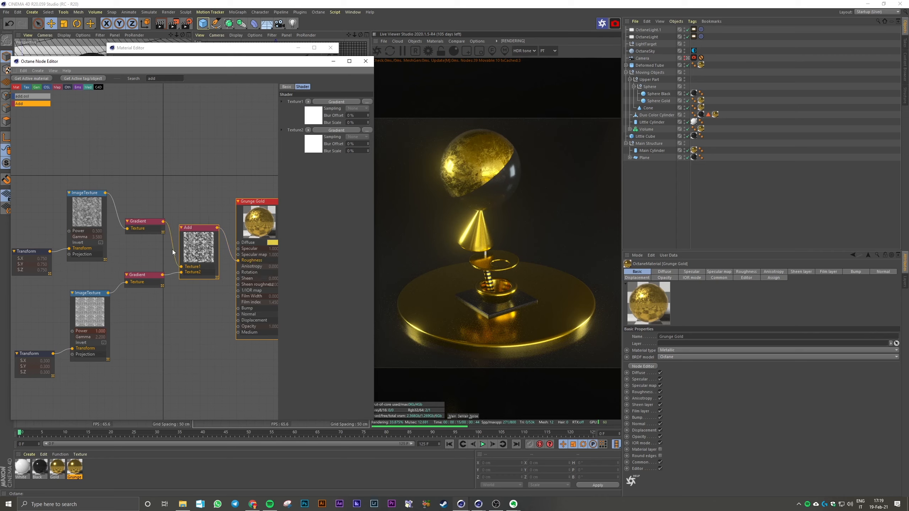
# Delete the Add node and shift the black knot of the scratched texture's gradient toward the start
pyautogui.click(193, 227)
pyautogui.press('Delete')
pyautogui.click(143, 275)
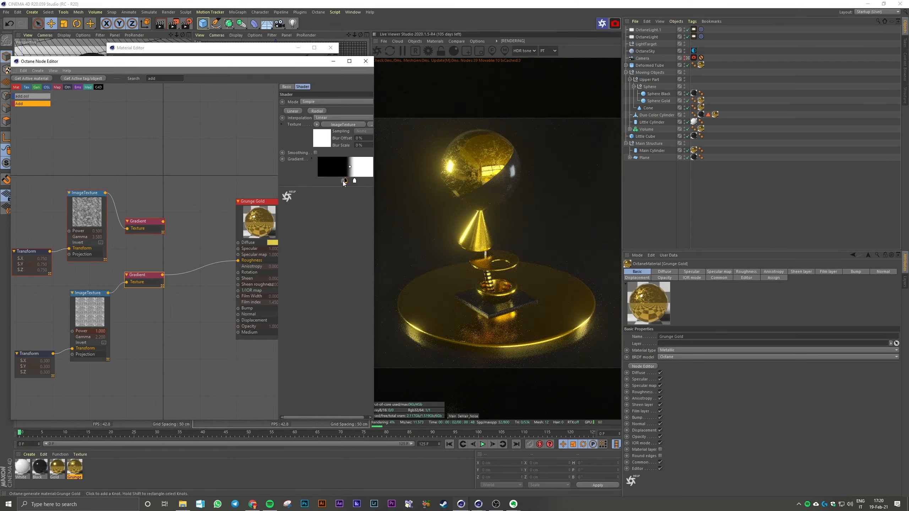
pyautogui.moveTo(345, 180); pyautogui.dragTo(312, 181)
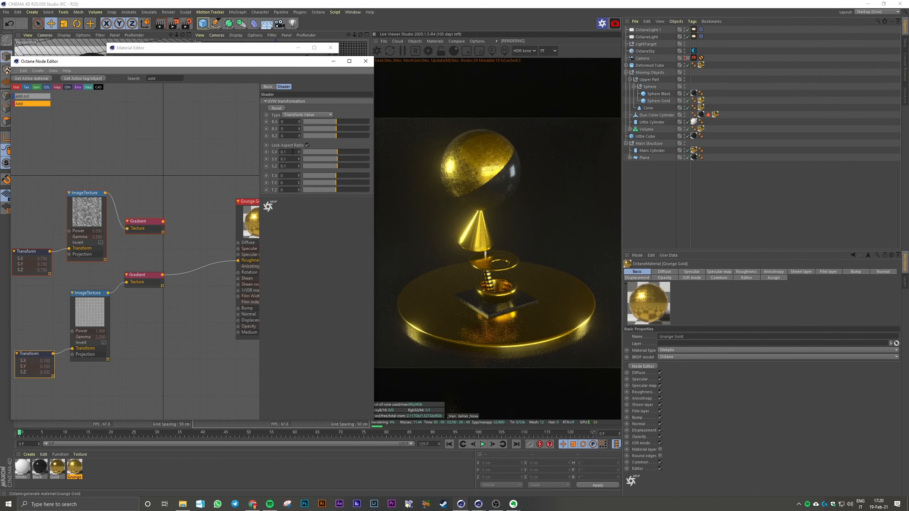
# Try the scratched texture's Clamp value border mode and return it to Wrap around
pyautogui.click(85, 293)
pyautogui.click(315, 167)
pyautogui.click(317, 182)
pyautogui.click(320, 168)
pyautogui.click(322, 189)
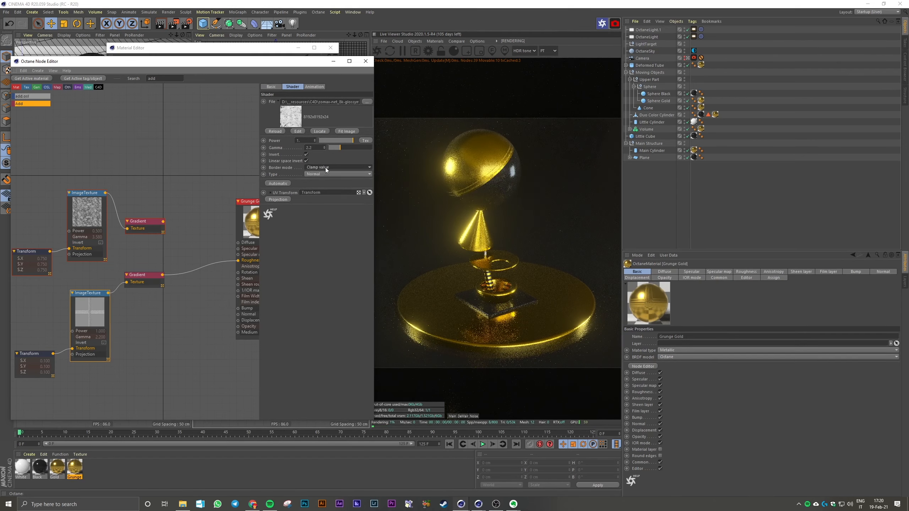
pyautogui.click(326, 167)
pyautogui.click(322, 175)
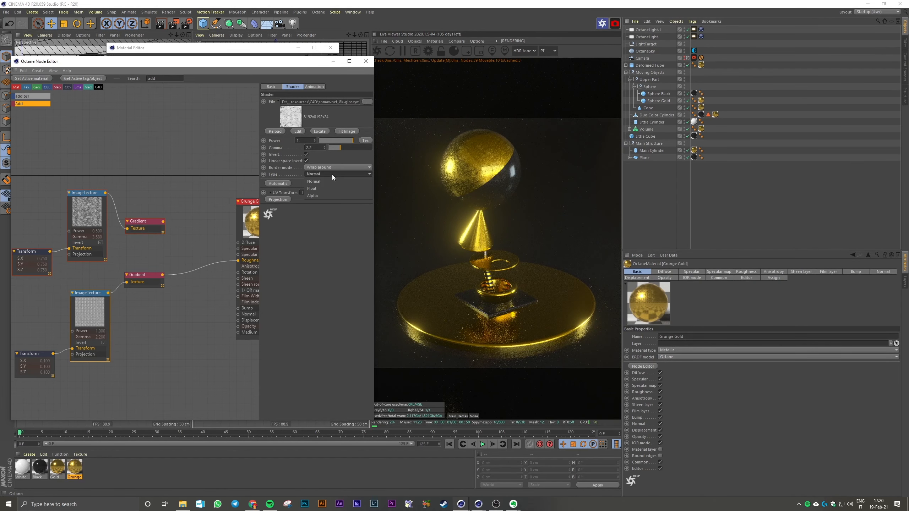
# Set the locked scale of the scratched texture's transform to 0.75
pyautogui.click(35, 354)
pyautogui.doubleClick(287, 152)
pyautogui.write('0.75')
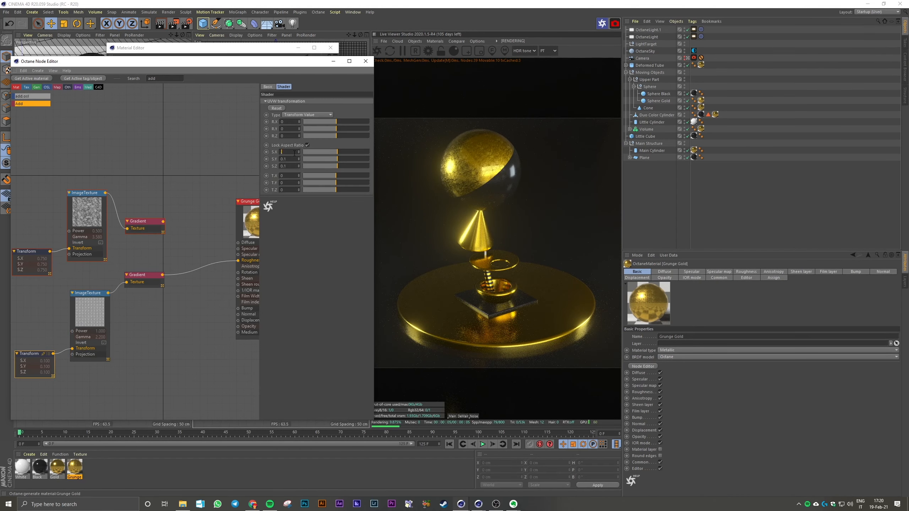
pyautogui.press('Return')
# Insert an Add node that combines both gradients as Texture1 and Texture2 and connect it to Grunge Gold's Roughness
pyautogui.moveTo(41, 104); pyautogui.dragTo(197, 246)
pyautogui.moveTo(163, 222); pyautogui.dragTo(197, 285)
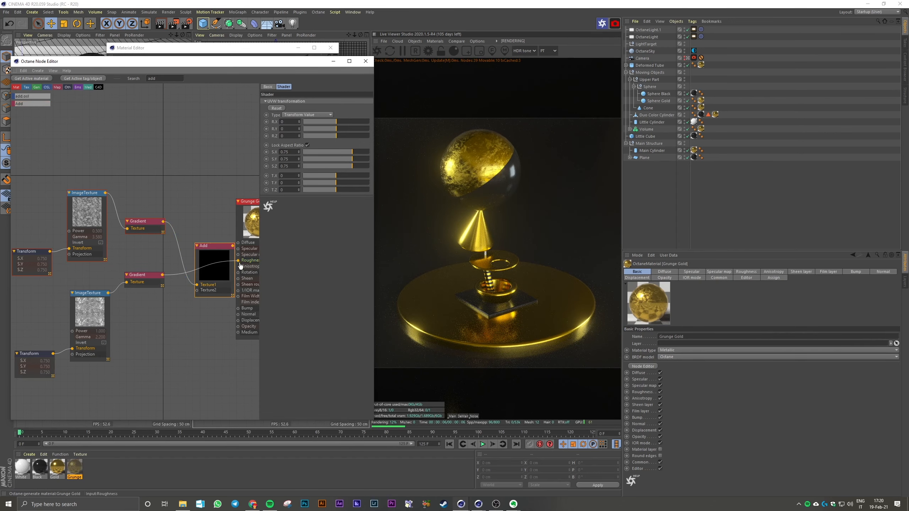
pyautogui.moveTo(238, 261); pyautogui.dragTo(197, 291)
pyautogui.moveTo(229, 255); pyautogui.dragTo(212, 243)
pyautogui.moveTo(215, 234); pyautogui.dragTo(237, 260)
# Move the white knot of the first texture's gradient in closer to its black knot
pyautogui.click(143, 222)
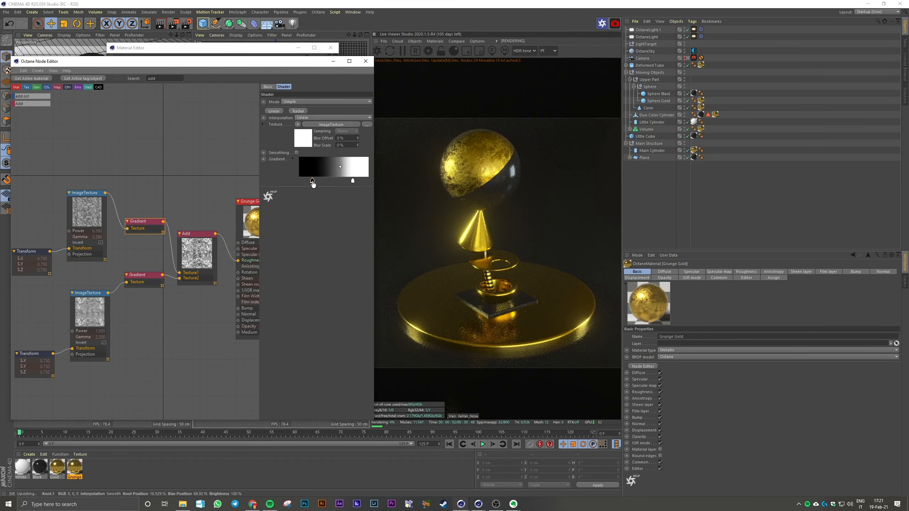
pyautogui.moveTo(352, 181); pyautogui.dragTo(328, 181)
# Close the node editor, check the Grunge Gold render at frames 104 and 53, and reopen the material's node editor
pyautogui.click(370, 62)
pyautogui.moveTo(302, 433); pyautogui.dragTo(337, 433)
pyautogui.click(382, 432)
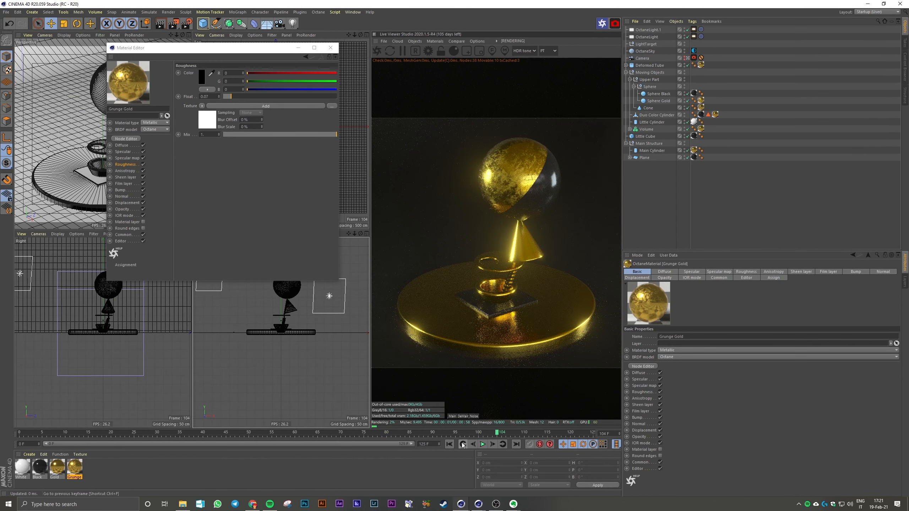
pyautogui.moveTo(501, 416); pyautogui.dragTo(263, 427)
pyautogui.click(130, 140)
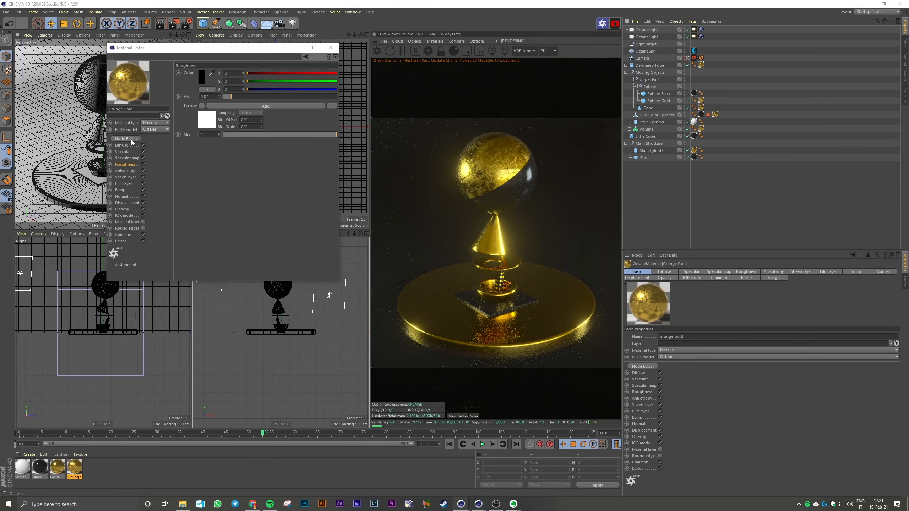
# Darken the white knot of the first texture's gradient to light grey and set its black knot's V to 18%
pyautogui.click(141, 230)
pyautogui.doubleClick(318, 191)
pyautogui.click(307, 224)
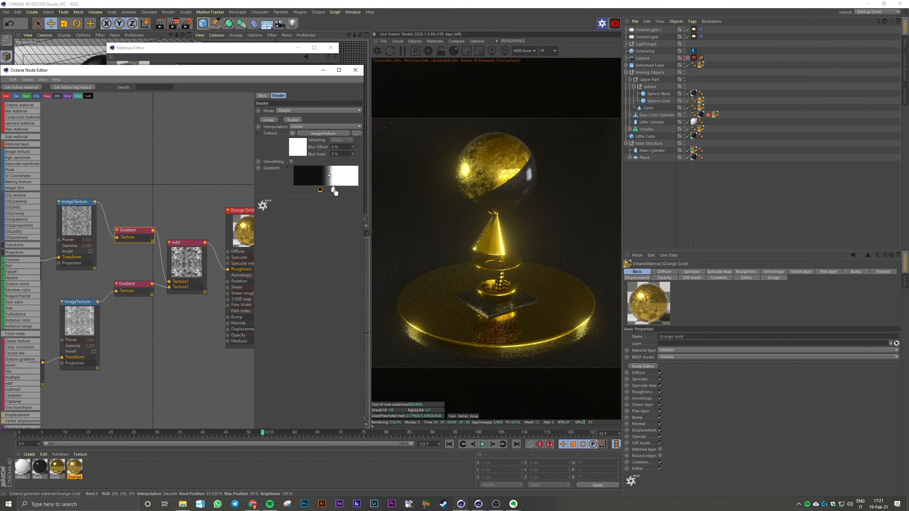
pyautogui.doubleClick(333, 190)
pyautogui.click(322, 221)
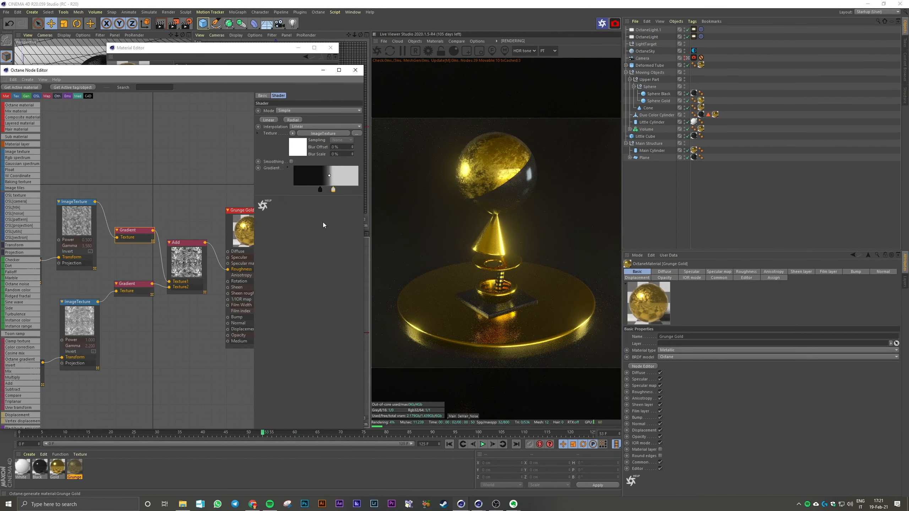
pyautogui.doubleClick(317, 191)
pyautogui.click(296, 211)
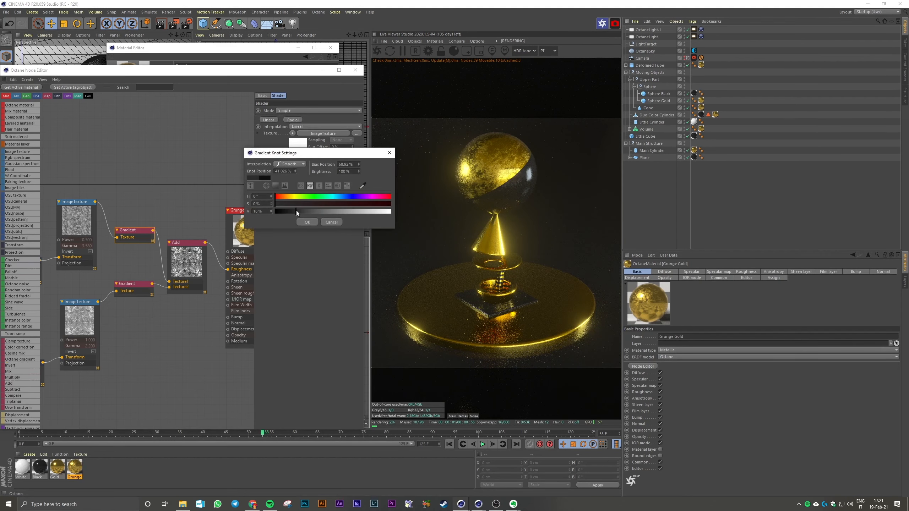
pyautogui.click(309, 221)
# Adjust the black knot's colour in the second texture's gradient and darken its white knot to light grey
pyautogui.click(141, 285)
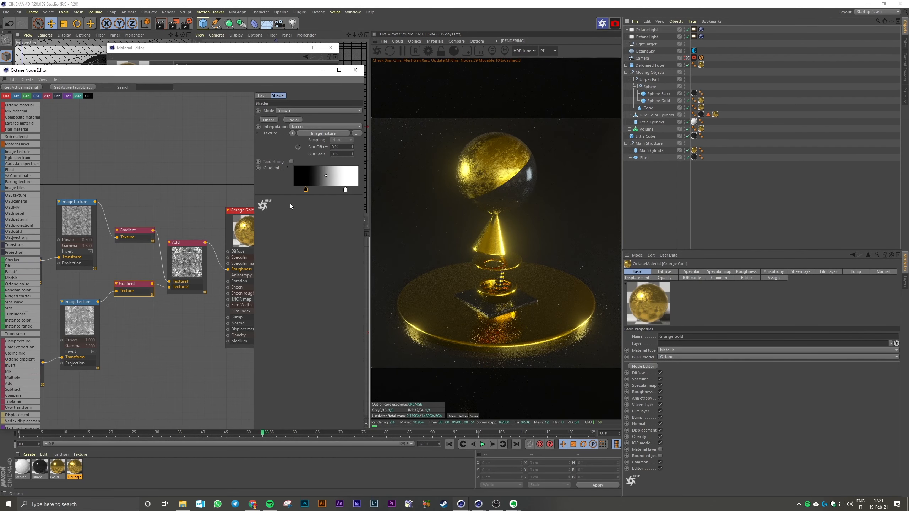
pyautogui.doubleClick(306, 189)
pyautogui.click(291, 223)
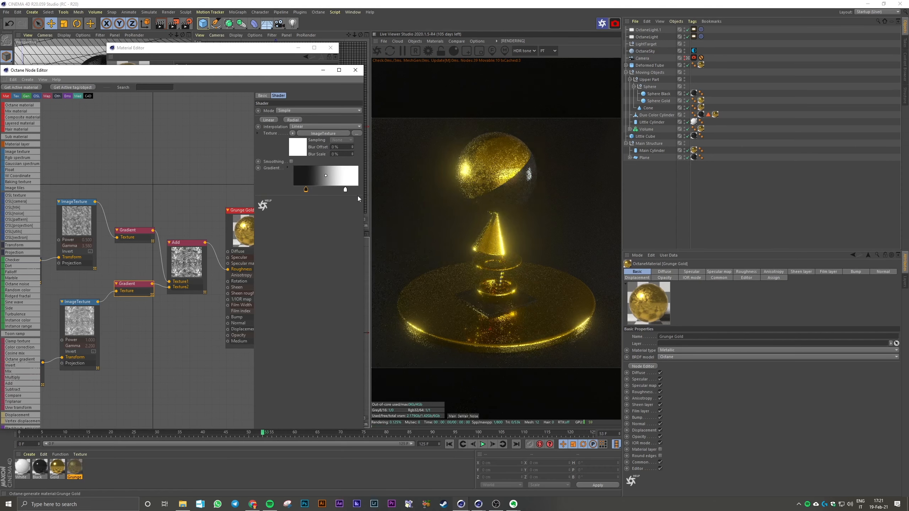
pyautogui.doubleClick(346, 190)
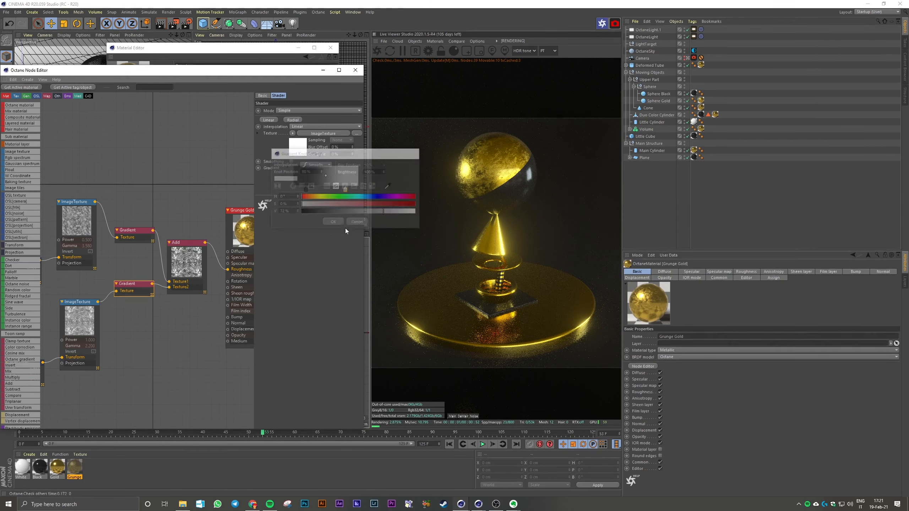
pyautogui.click(332, 222)
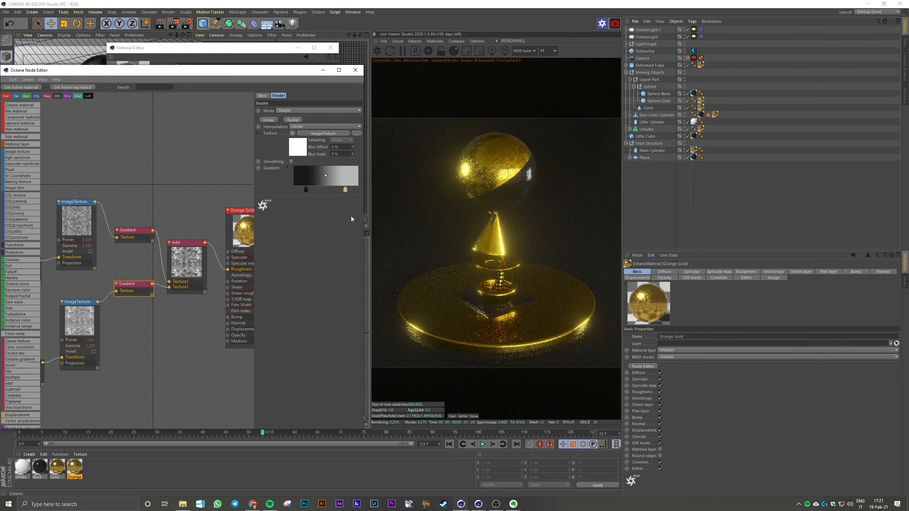
# Close the node editor and check the softened Grunge Gold render across the timeline, including frames 10 and 33
pyautogui.click(355, 71)
pyautogui.moveTo(276, 435); pyautogui.dragTo(430, 428)
pyautogui.moveTo(381, 430); pyautogui.dragTo(65, 431)
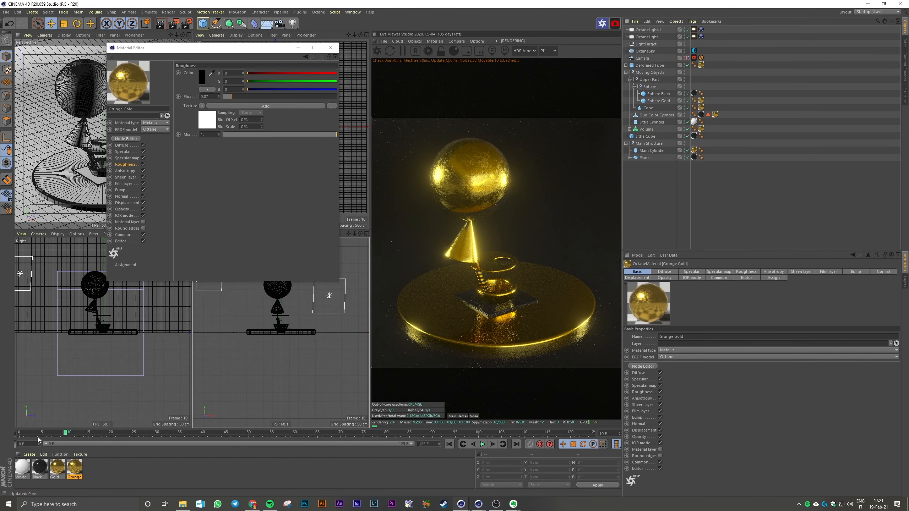
pyautogui.click(170, 434)
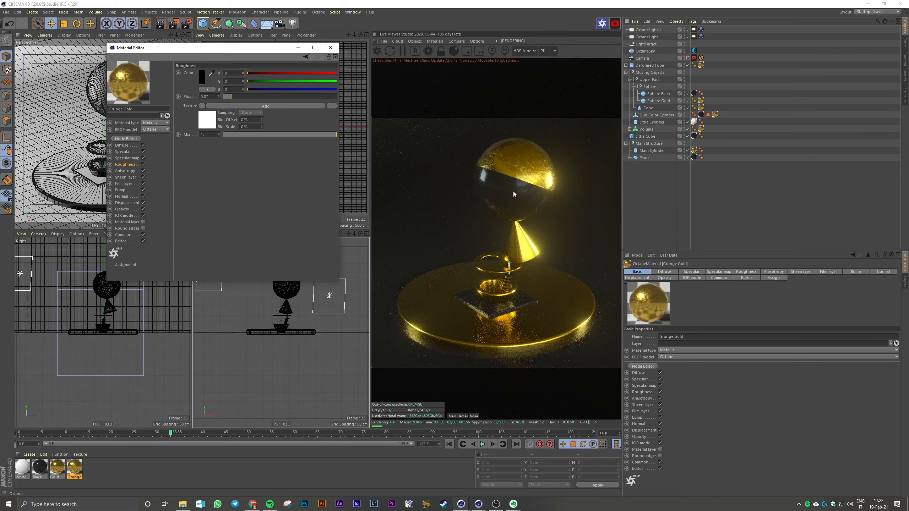
# Copy Grunge Gold's Transform, ImageTexture, Gradient and Add nodes and close the node editor
pyautogui.click(124, 139)
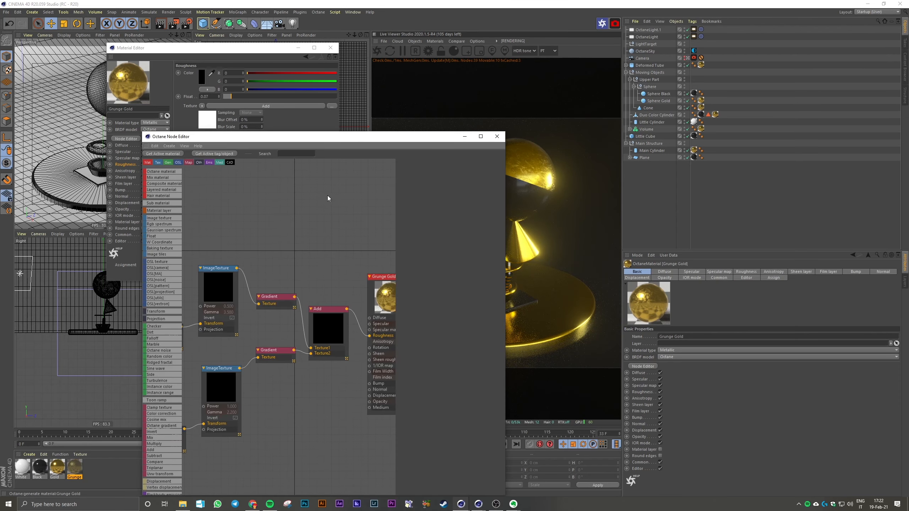
pyautogui.moveTo(300, 239)
pyautogui.keyDown('alt'); pyautogui.mouseDown(button='right')
pyautogui.moveTo(313, 231)
pyautogui.moveTo(237, 249)
pyautogui.moveTo(310, 225)
pyautogui.mouseUp(button='right'); pyautogui.keyUp('alt')
pyautogui.keyDown('alt'); pyautogui.moveTo(310, 225); pyautogui.dragTo(270, 212, button='middle'); pyautogui.keyUp('alt')
pyautogui.moveTo(212, 231); pyautogui.dragTo(343, 417)
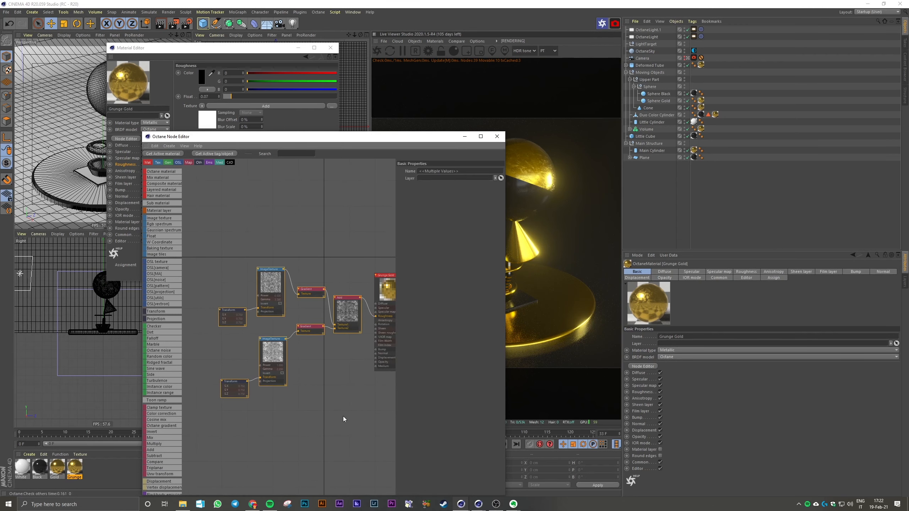
pyautogui.click(497, 136)
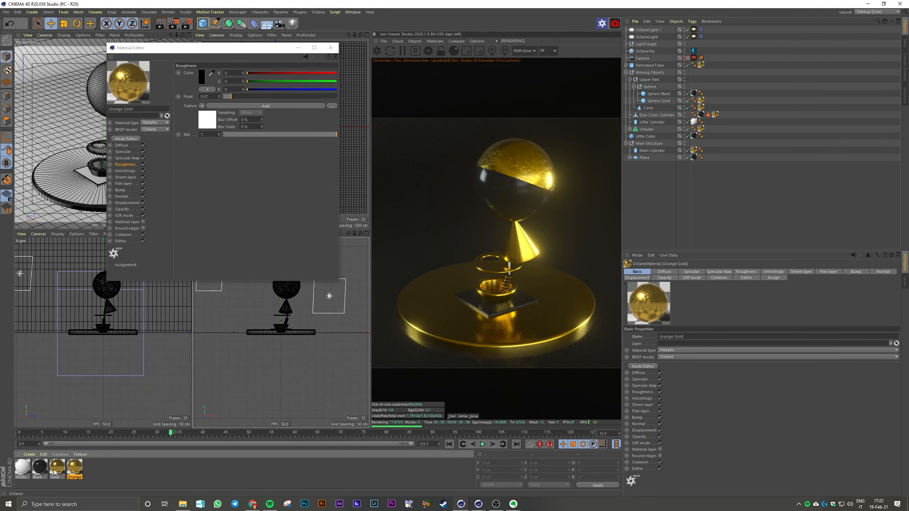
# Duplicate the Black material and rename the copy Grunge Black
pyautogui.keyDown('ctrl'); pyautogui.moveTo(83, 469); pyautogui.dragTo(92, 468); pyautogui.keyUp('ctrl')
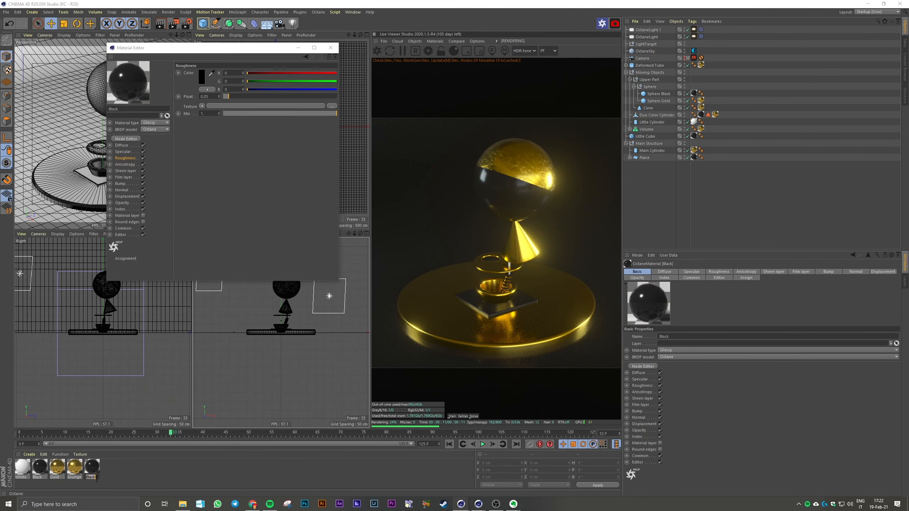
pyautogui.write('e')
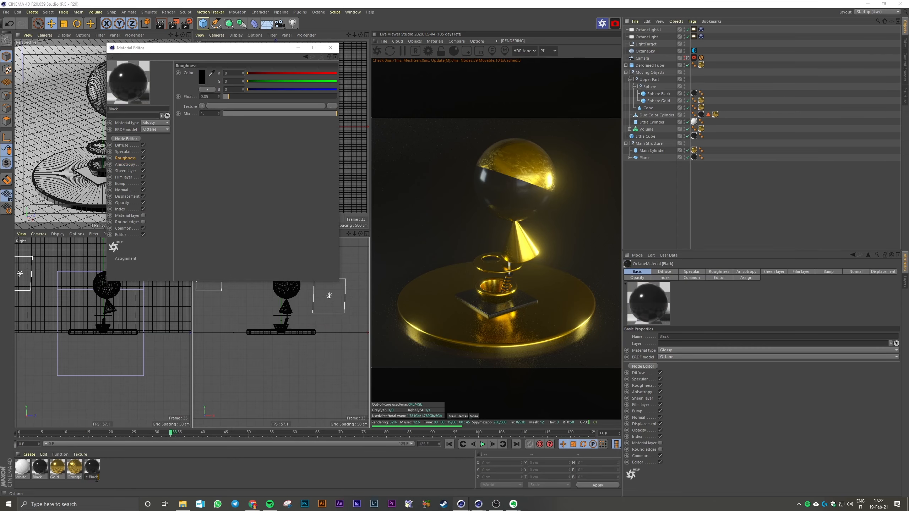
pyautogui.write(' Black')
pyautogui.press('Return')
# Paste the copied grunge texture nodes into Grunge Black's node editor and arrange them beside the material node
pyautogui.click(126, 138)
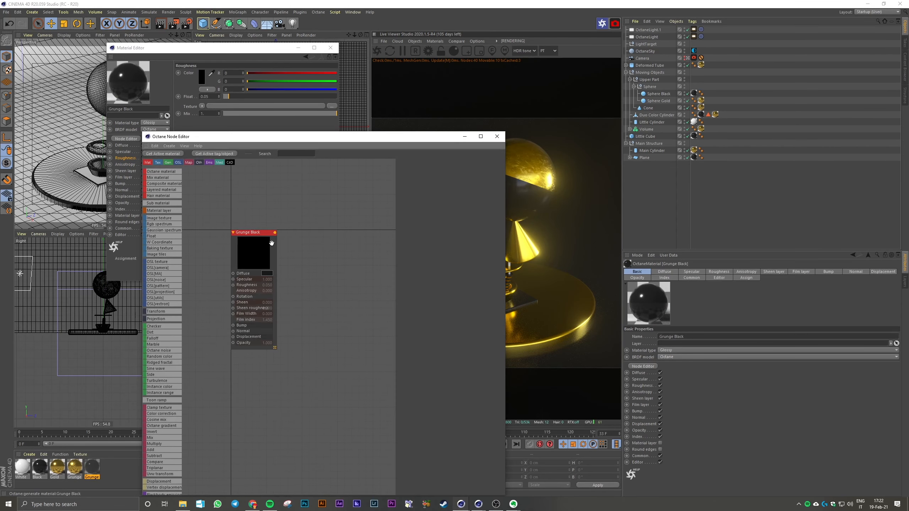
pyautogui.moveTo(272, 243); pyautogui.dragTo(401, 267)
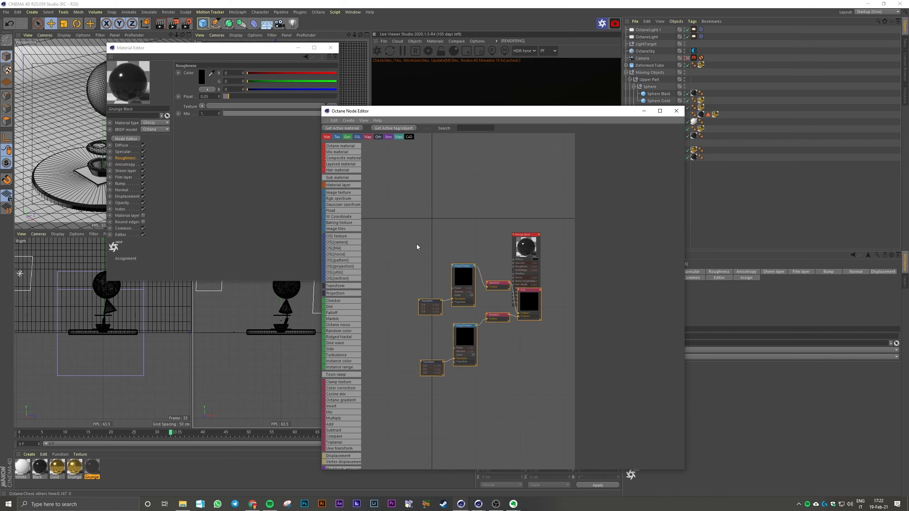
pyautogui.moveTo(463, 266)
pyautogui.mouseDown()
pyautogui.moveTo(430, 227)
pyautogui.moveTo(463, 271)
pyautogui.mouseUp()
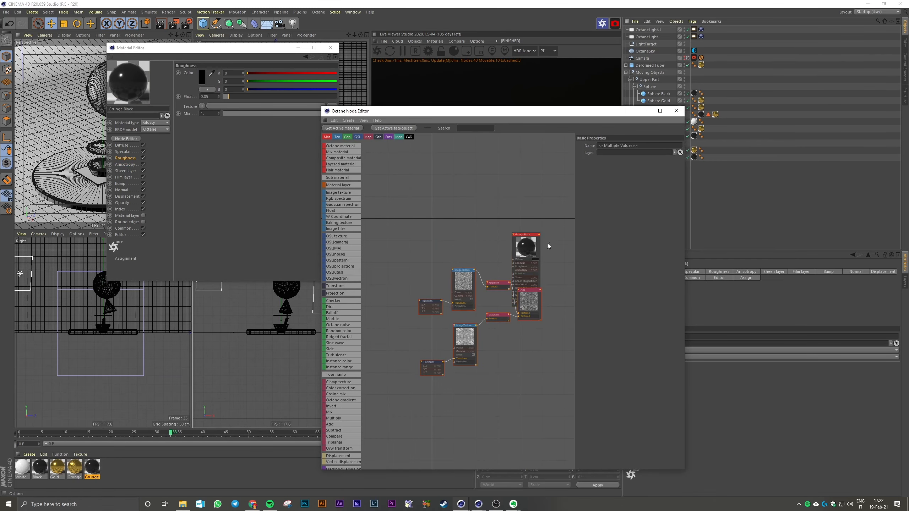
pyautogui.moveTo(403, 264); pyautogui.dragTo(526, 385)
pyautogui.moveTo(525, 271); pyautogui.dragTo(544, 256)
pyautogui.click(507, 234)
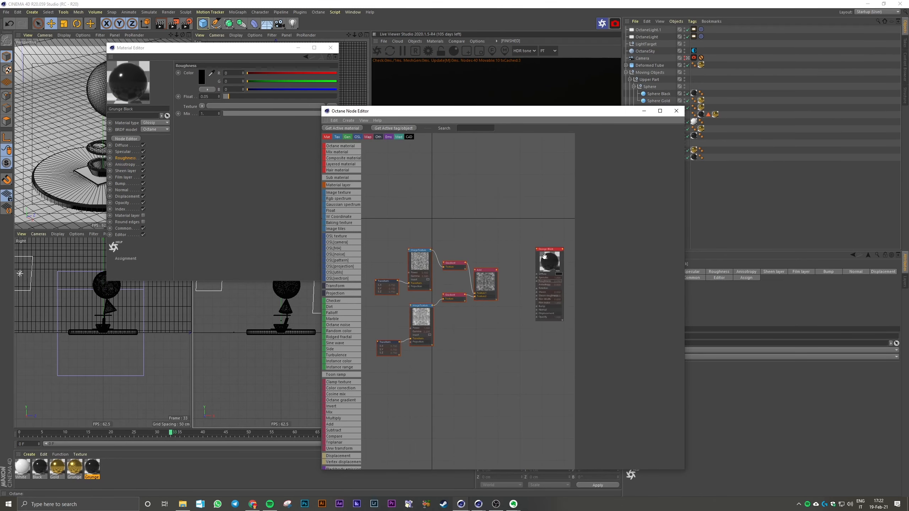
pyautogui.moveTo(483, 111); pyautogui.dragTo(138, 73)
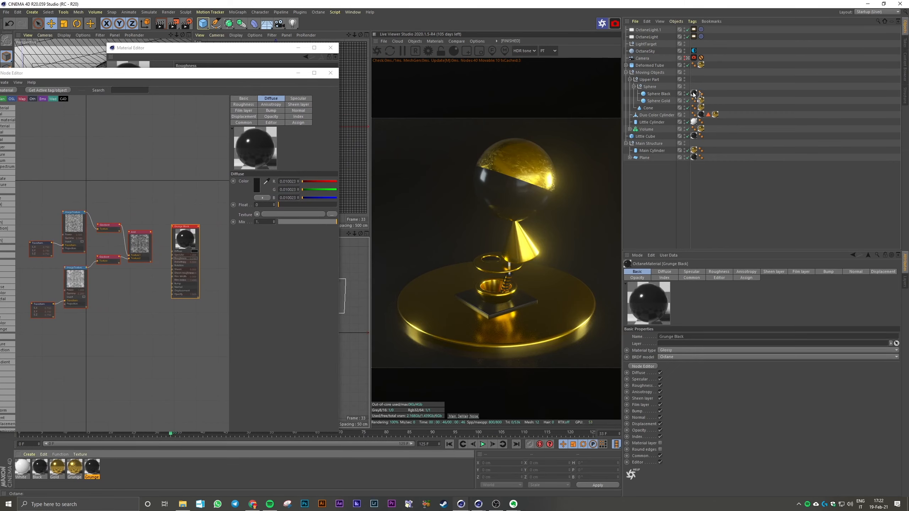
# Apply Grunge Black to Sphere Black and connect the Add node to the material's Roughness
pyautogui.moveTo(694, 94); pyautogui.dragTo(694, 94)
pyautogui.moveTo(151, 232); pyautogui.dragTo(173, 259)
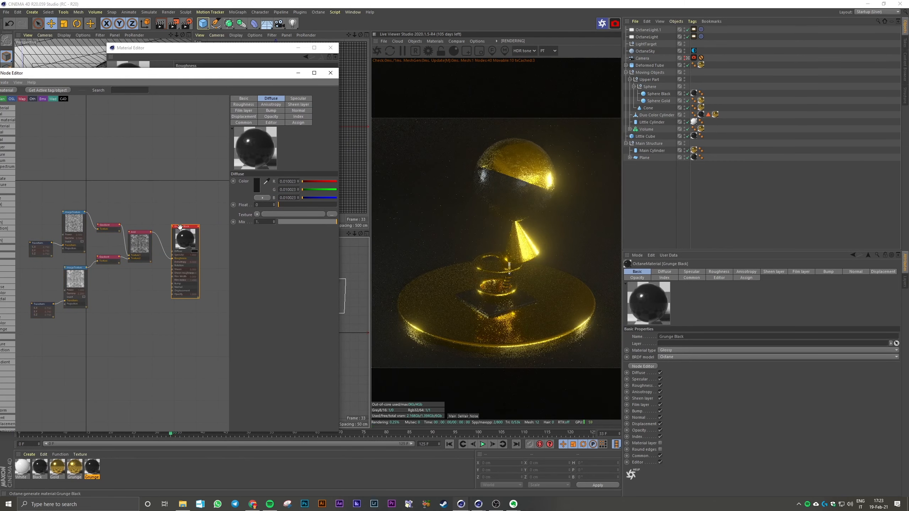
pyautogui.click(375, 51)
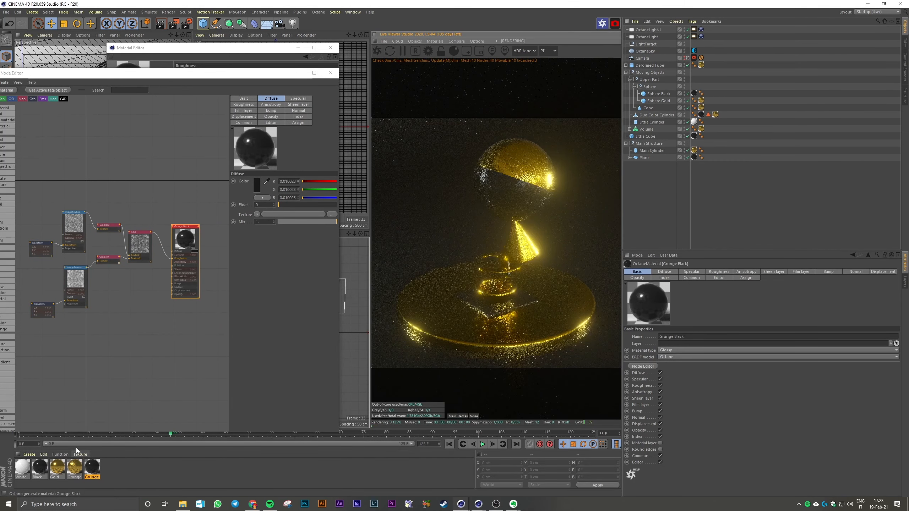
# Check the Grunge Black sphere's render at frames 56, 53 and 46, and close the node and material editors
pyautogui.moveTo(181, 435); pyautogui.dragTo(181, 416)
pyautogui.click(279, 433)
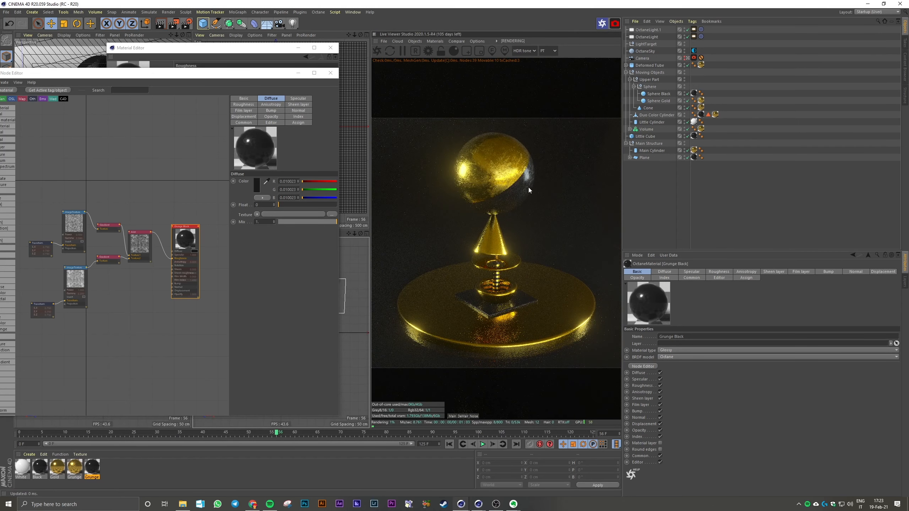
pyautogui.click(262, 432)
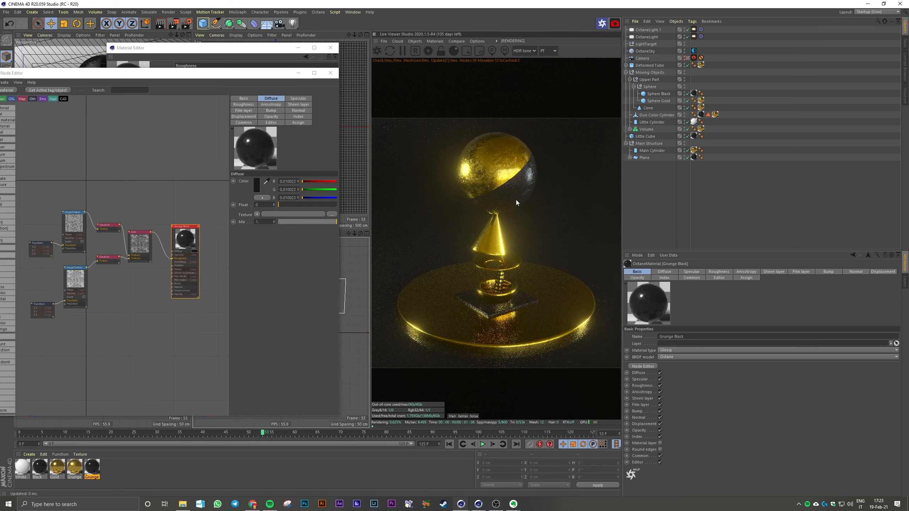
pyautogui.click(230, 432)
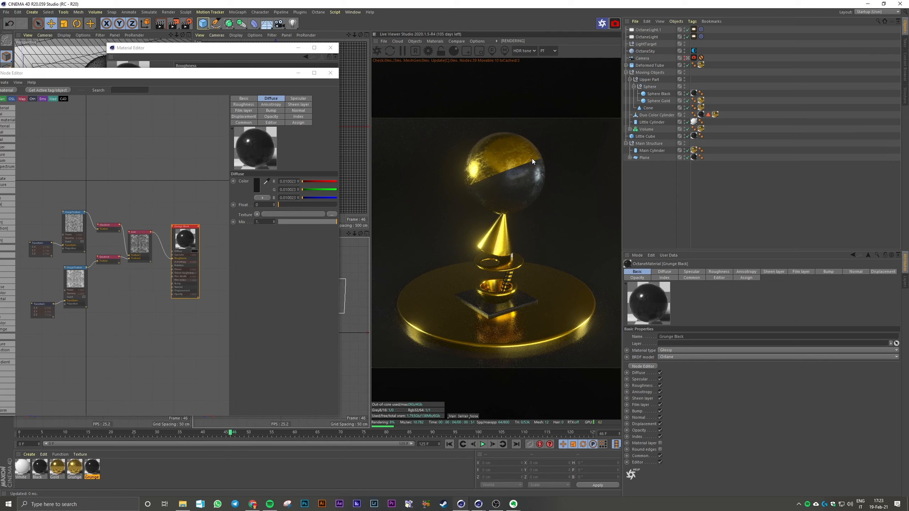
pyautogui.click(102, 487)
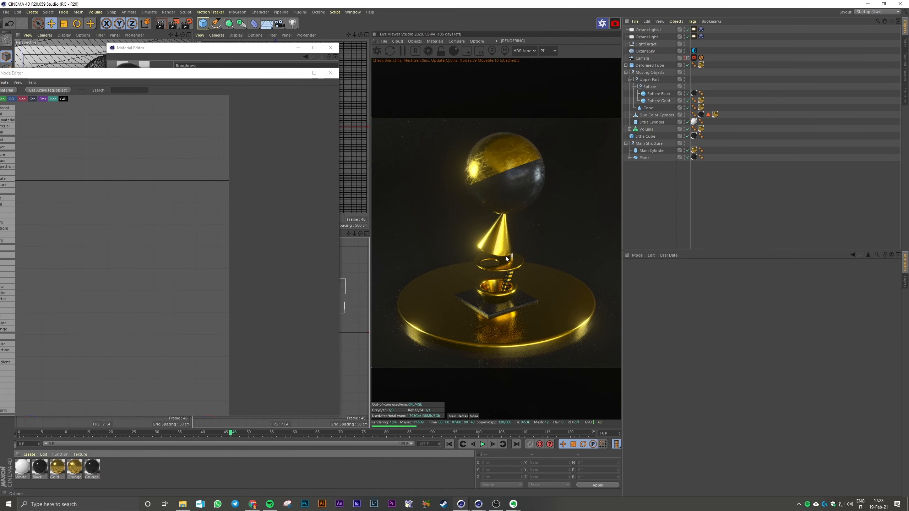
pyautogui.click(330, 73)
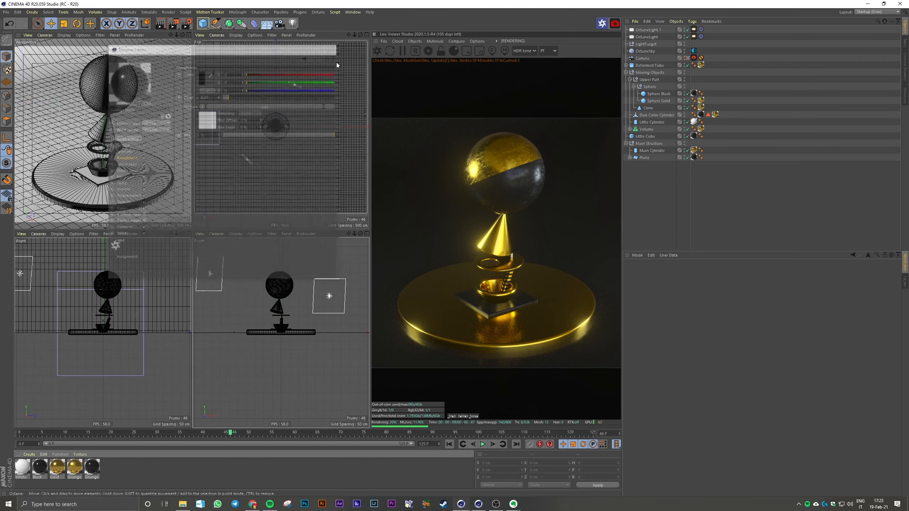
pyautogui.click(330, 48)
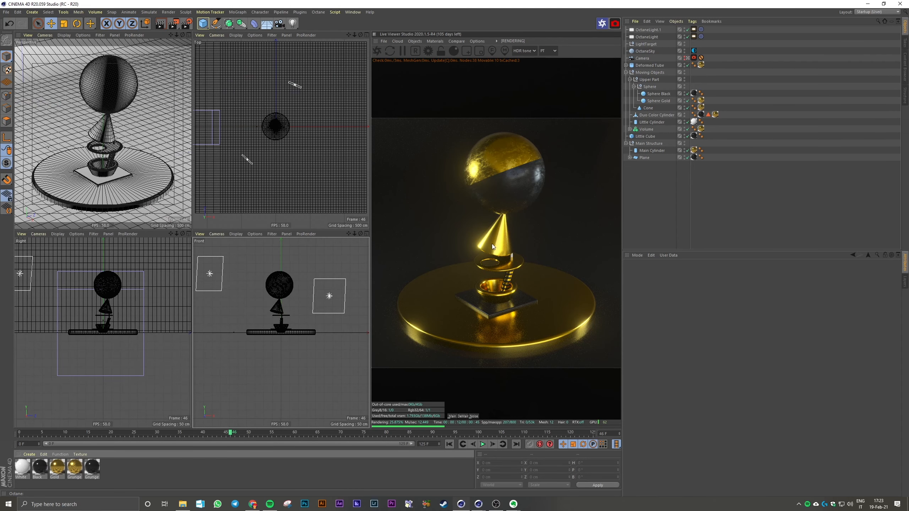
# Duplicate the Gold material and rename the copy Cone
pyautogui.click(491, 244)
pyautogui.click(75, 470)
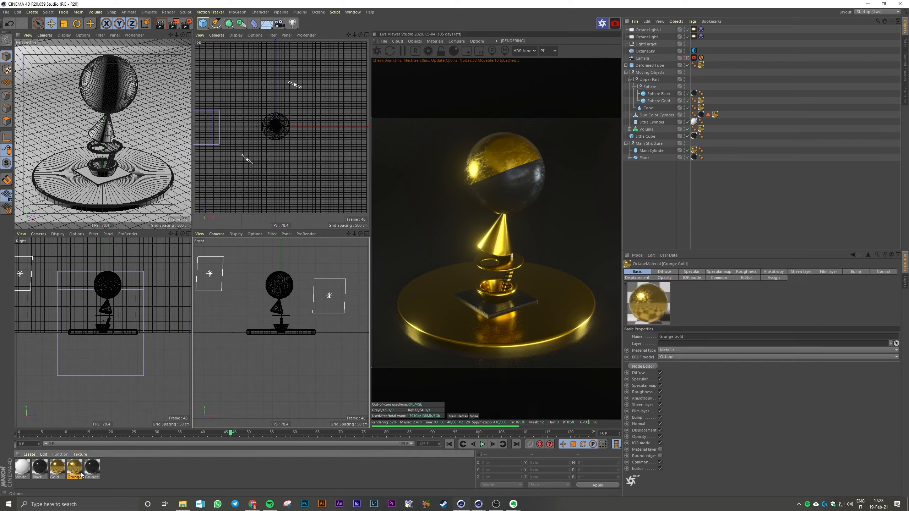
pyautogui.keyDown('ctrl'); pyautogui.moveTo(66, 471); pyautogui.dragTo(66, 471); pyautogui.keyUp('ctrl')
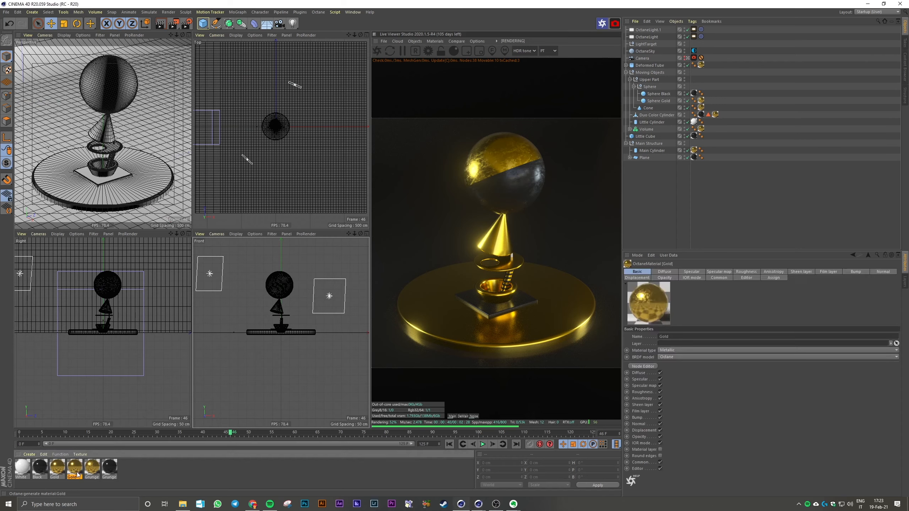
pyautogui.click(80, 478)
pyautogui.write('C')
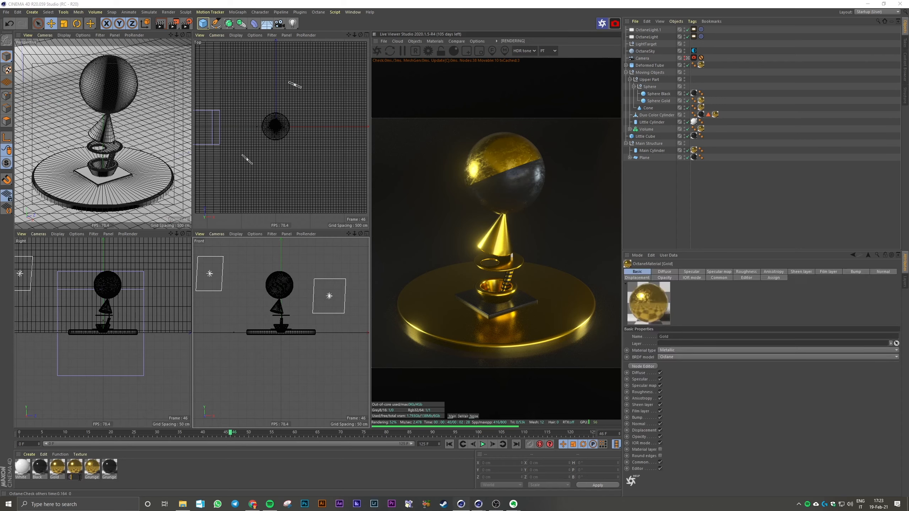
pyautogui.write('one')
pyautogui.press('Return')
# Apply the Cone material to the Cone object and open the material's node editor beside the render
pyautogui.doubleClick(73, 466)
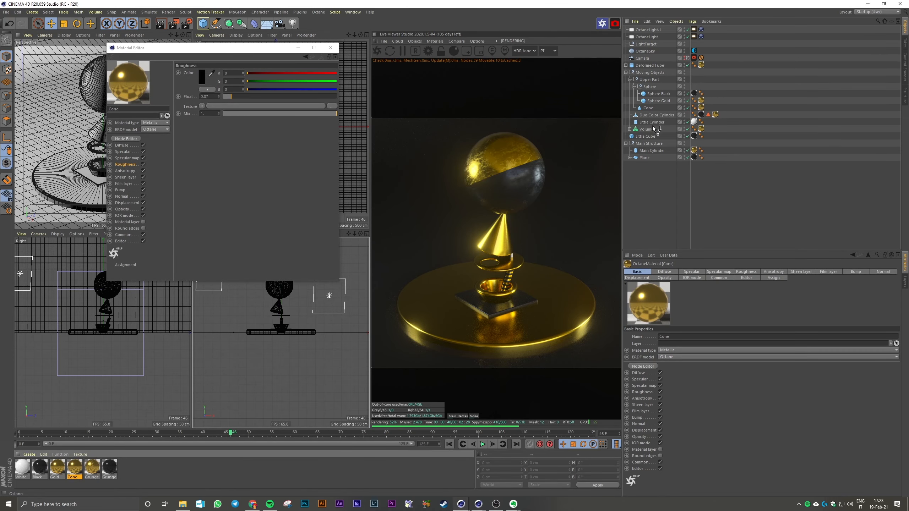
pyautogui.moveTo(701, 107); pyautogui.dragTo(701, 107)
pyautogui.click(126, 138)
pyautogui.moveTo(185, 136); pyautogui.dragTo(49, 61)
pyautogui.moveTo(106, 157); pyautogui.dragTo(146, 160)
pyautogui.click(146, 160)
# Add an Image texture node to the Cone material's graph and load the 8k gloss image into it
pyautogui.click(162, 78)
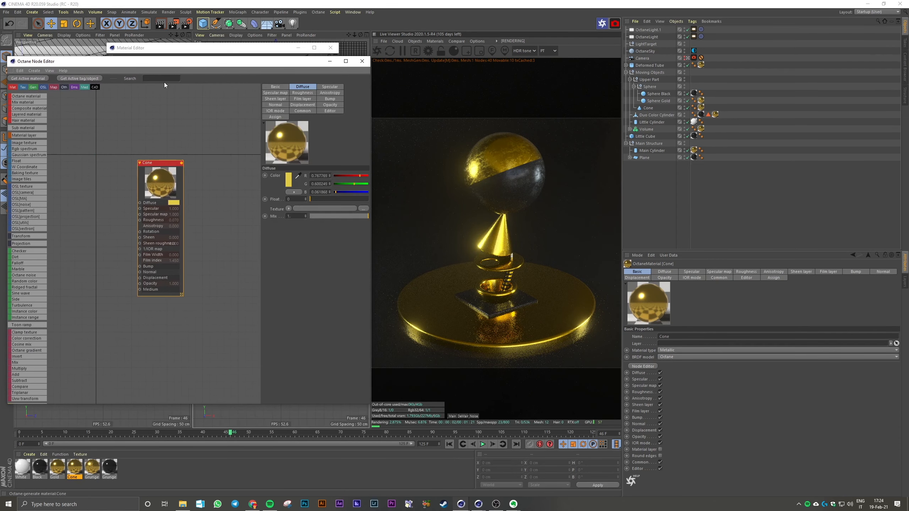
pyautogui.write('image')
pyautogui.moveTo(61, 117); pyautogui.dragTo(70, 194)
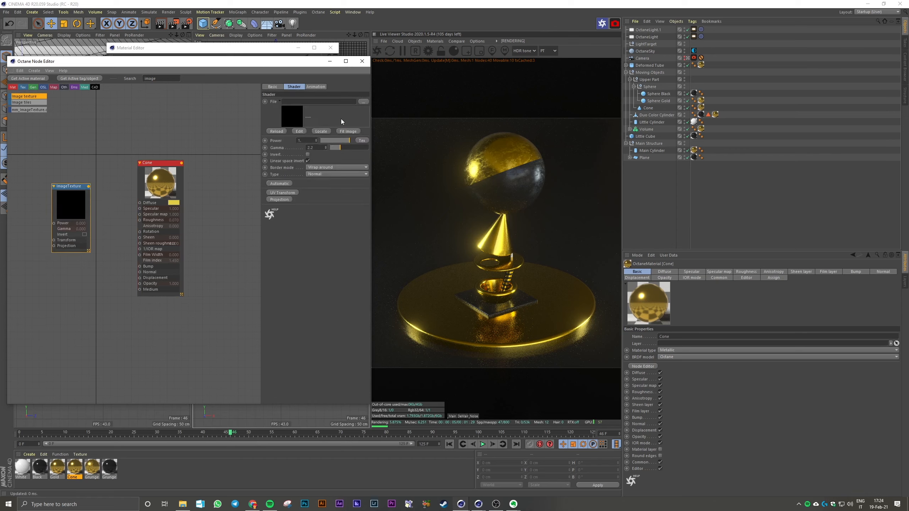
pyautogui.click(491, 276)
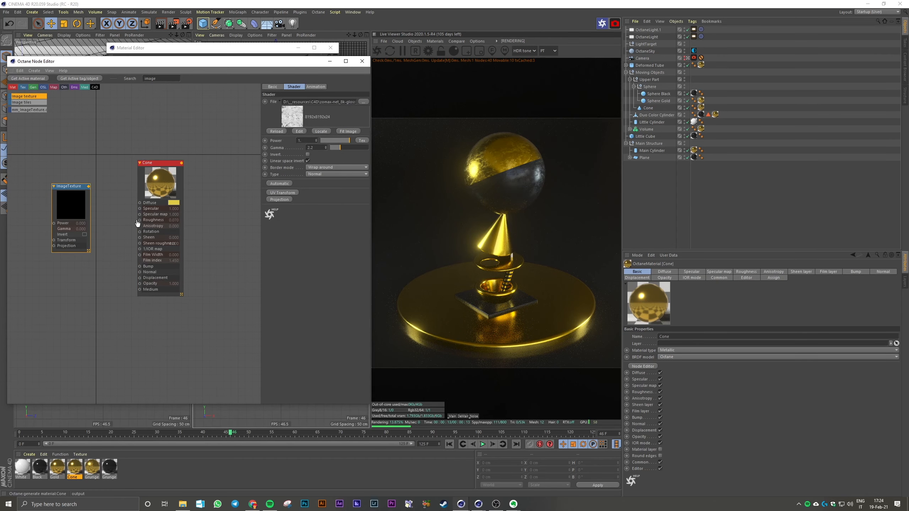
pyautogui.moveTo(133, 61); pyautogui.dragTo(141, 62)
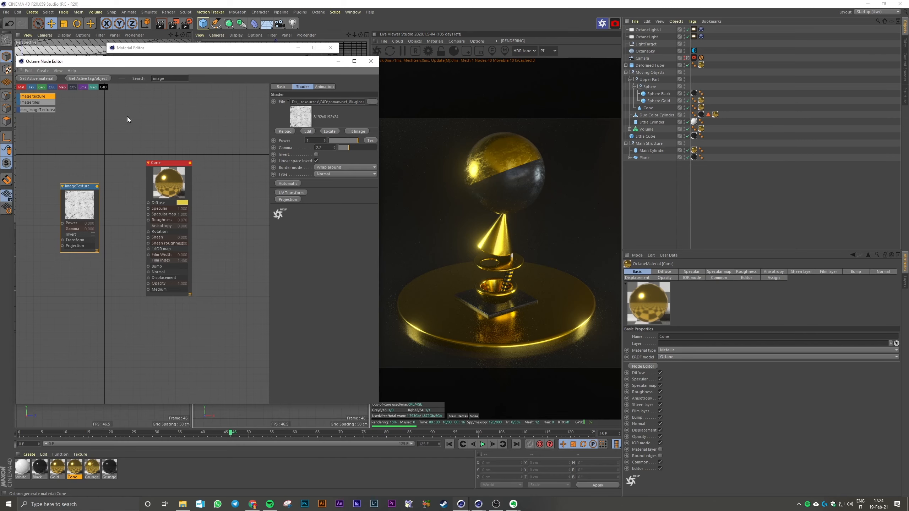
# Connect the image texture to the Cone material's roughness and add a texture projection node to the image texture
pyautogui.moveTo(97, 184); pyautogui.dragTo(148, 220)
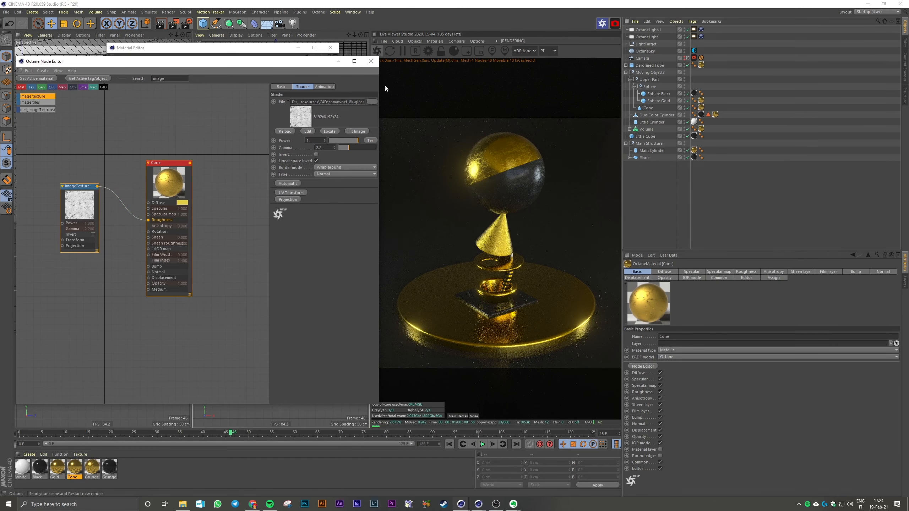
pyautogui.click(500, 219)
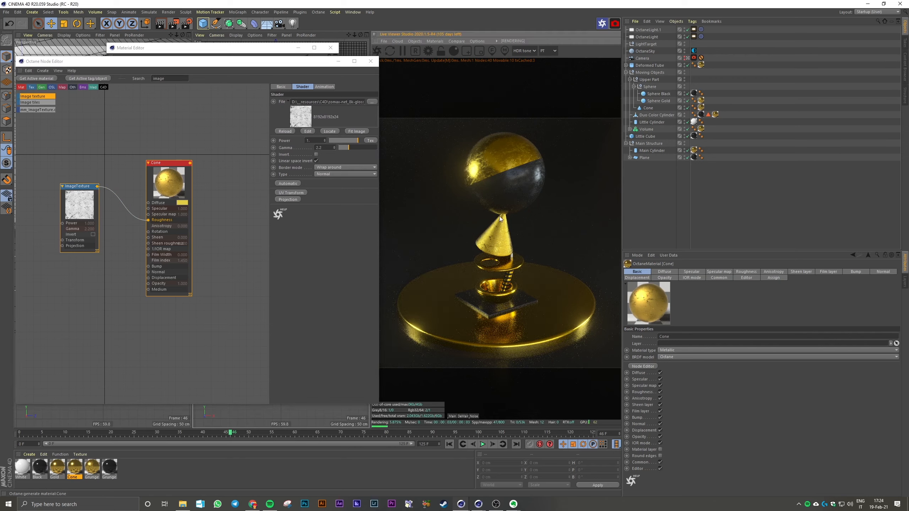
pyautogui.click(82, 195)
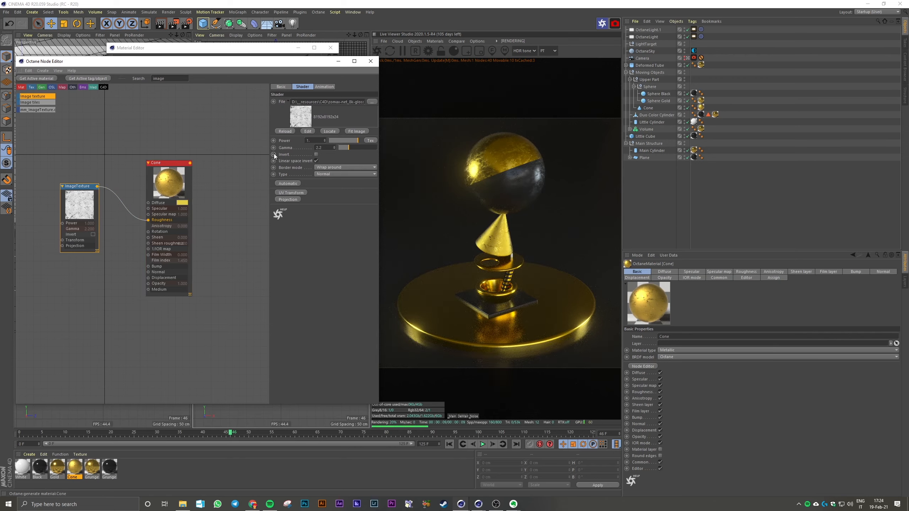
pyautogui.click(290, 199)
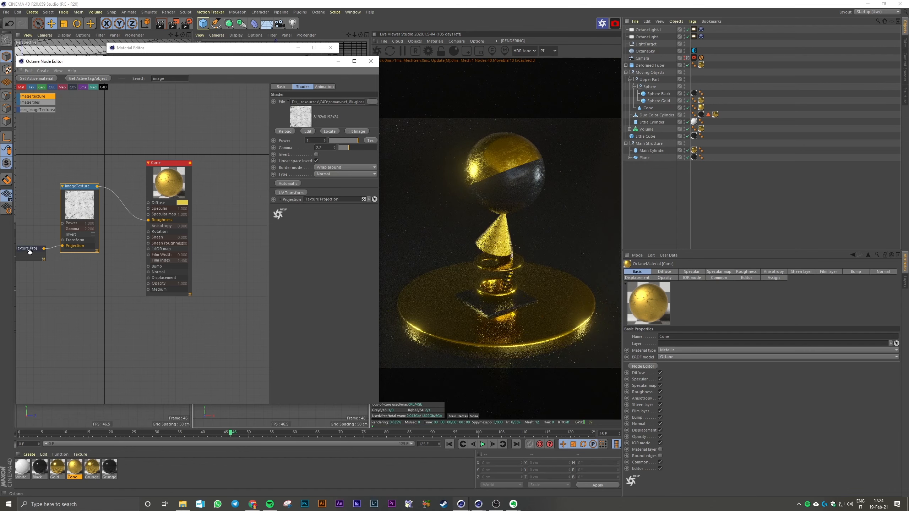
pyautogui.moveTo(40, 253); pyautogui.dragTo(44, 272)
pyautogui.click(45, 271)
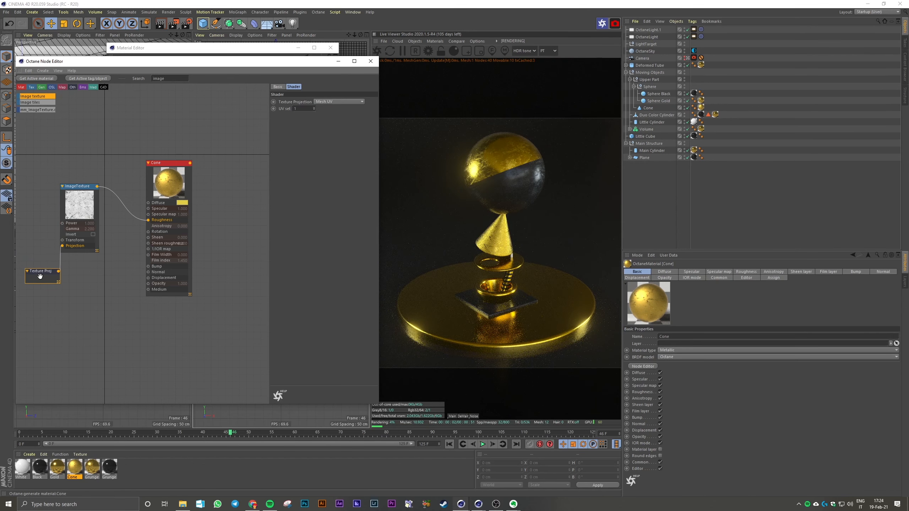
# Set the image texture's projection to Cylindrical and its Z scale to 50
pyautogui.click(343, 102)
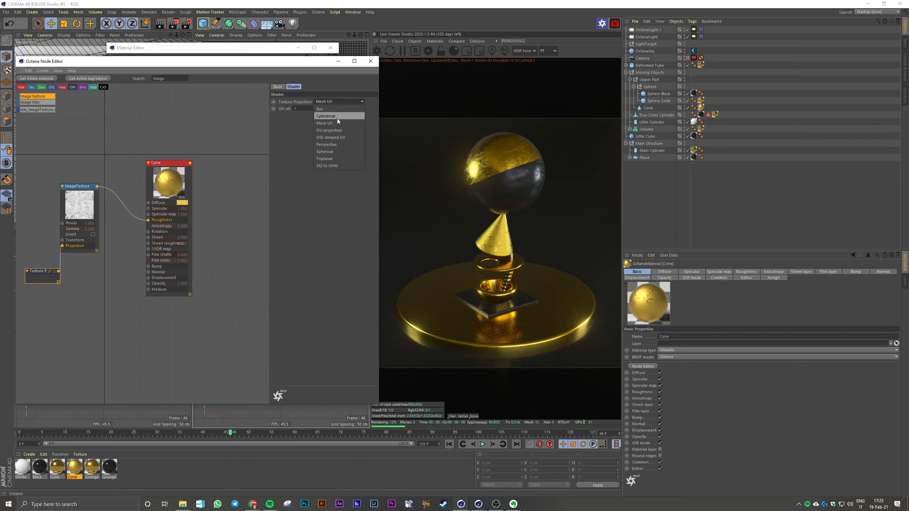
pyautogui.click(326, 115)
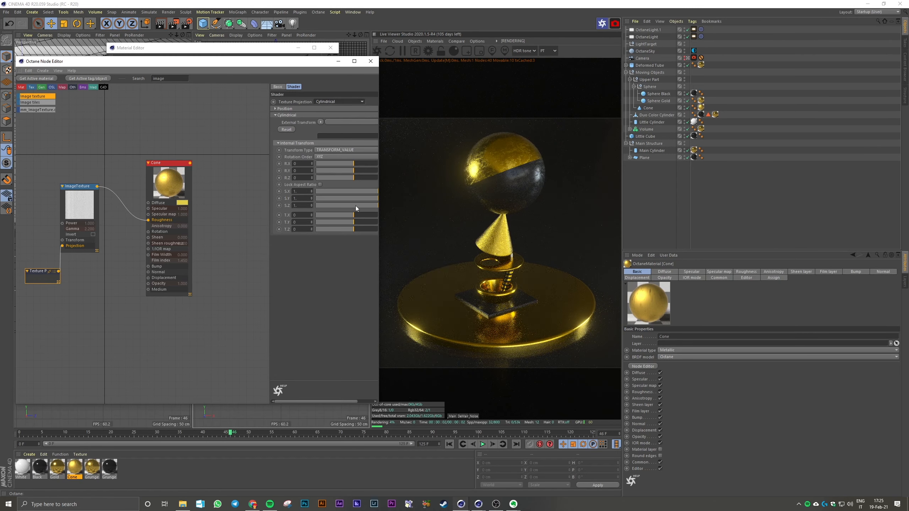
pyautogui.click(320, 185)
pyautogui.write('50')
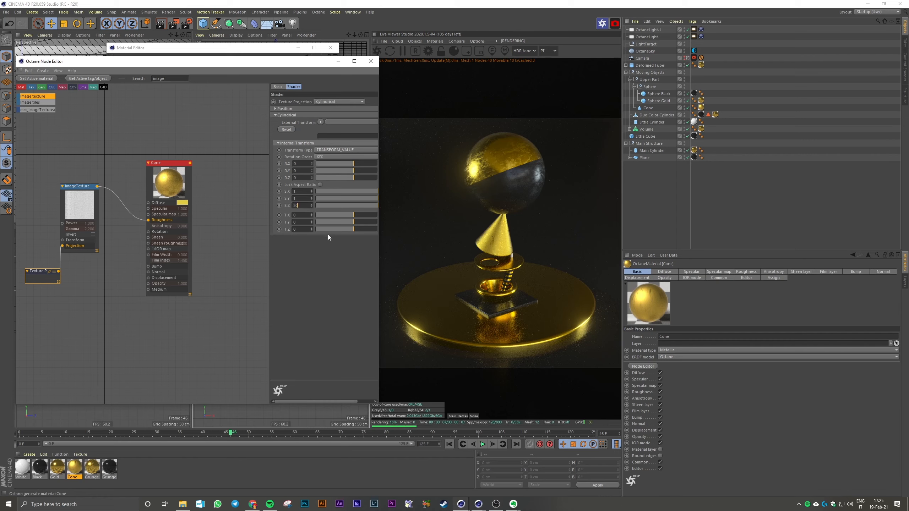
pyautogui.press('Return')
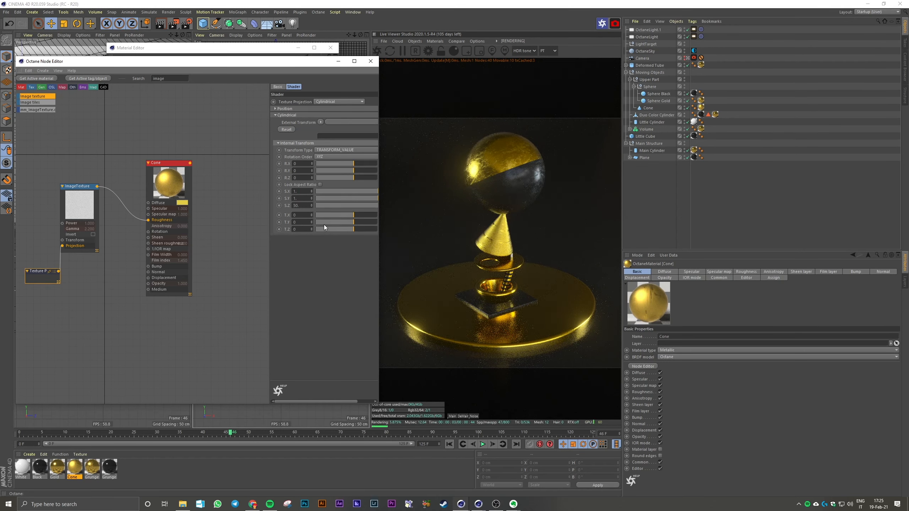
# Try the cylindrical projection's Y scale at 2 and 4
pyautogui.doubleClick(299, 200)
pyautogui.write('2')
pyautogui.press('Return')
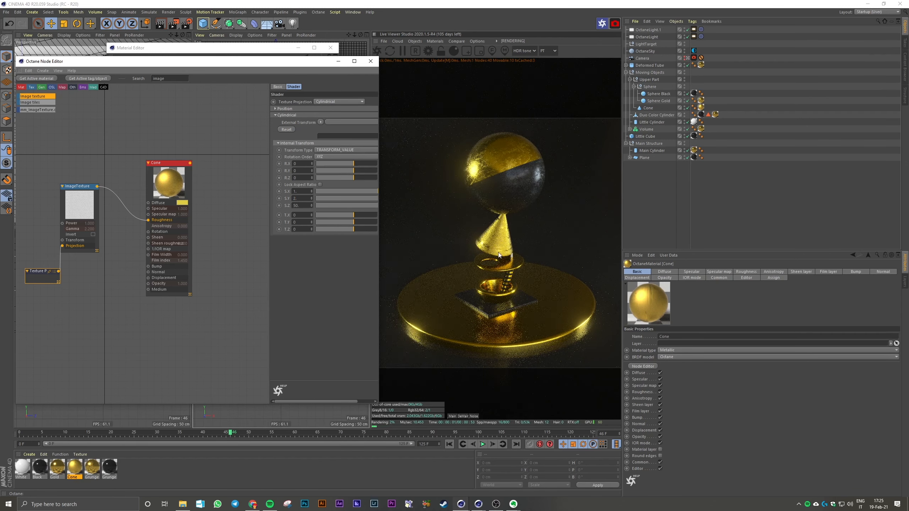
pyautogui.doubleClick(296, 199)
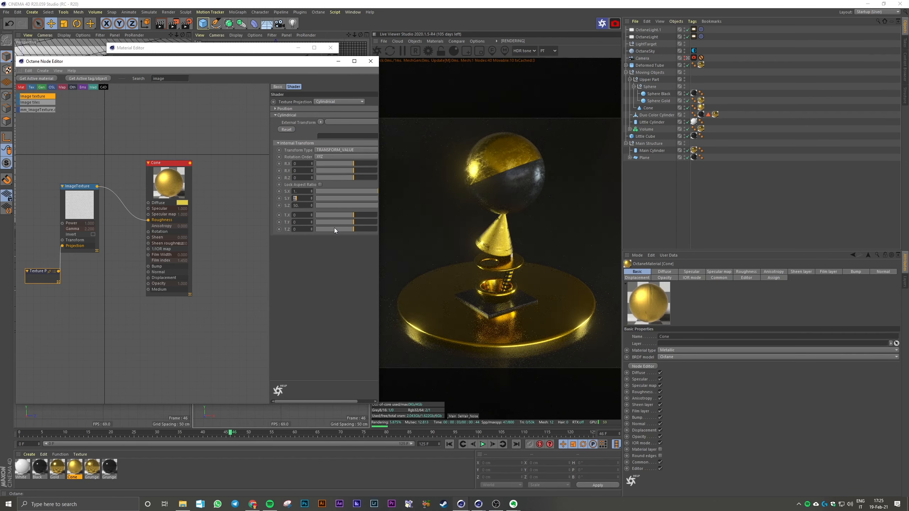
pyautogui.write('4')
pyautogui.press('Return')
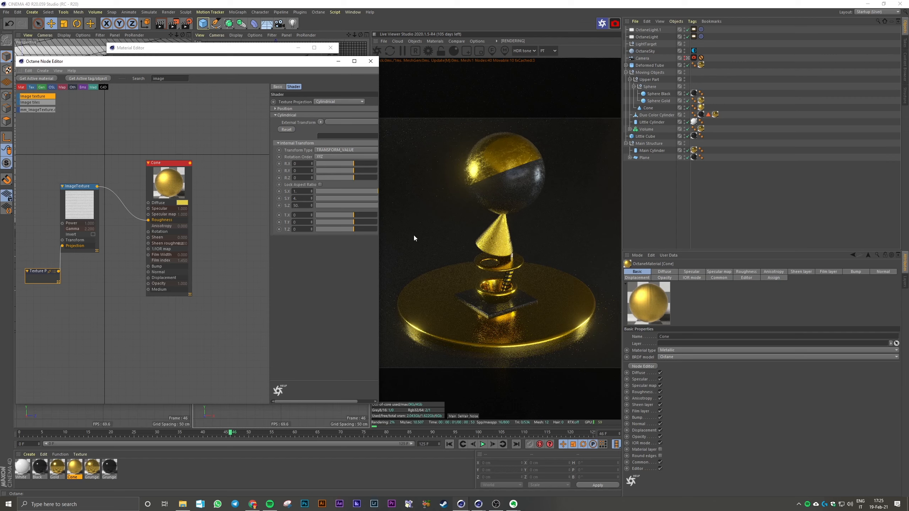
# Set the cylindrical projection's Y scale to 2 and its Z scale to 100
pyautogui.doubleClick(297, 199)
pyautogui.write('2')
pyautogui.press('Return')
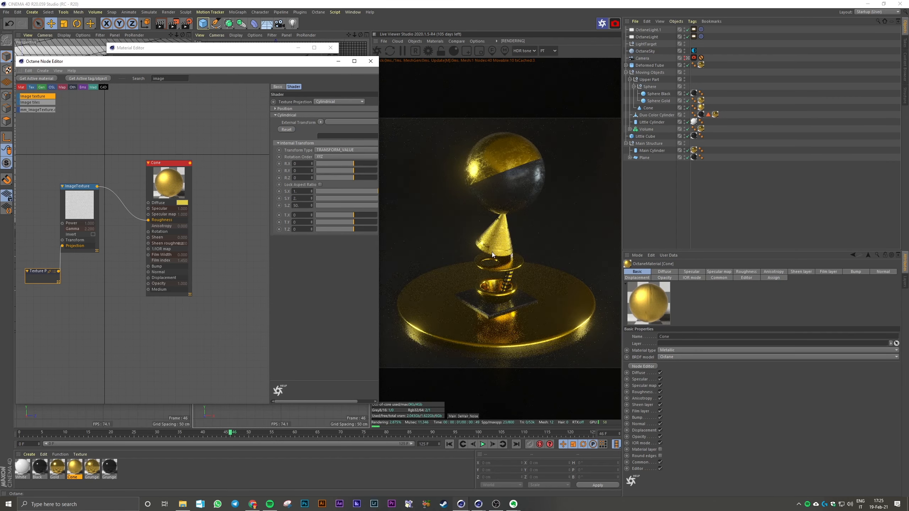
pyautogui.write('100')
pyautogui.press('Return')
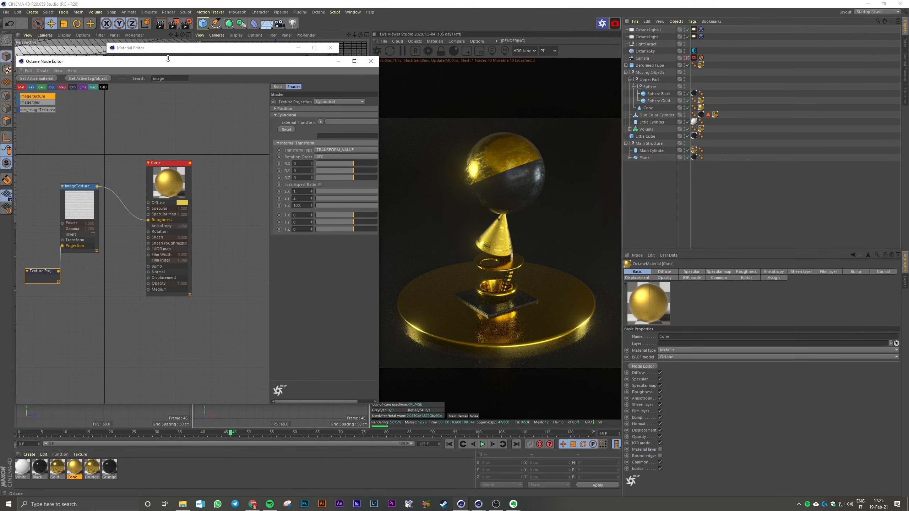
# Insert an Octane gradient between the image texture and Cone's roughness, and move its black and white knots closer together
pyautogui.write('grad')
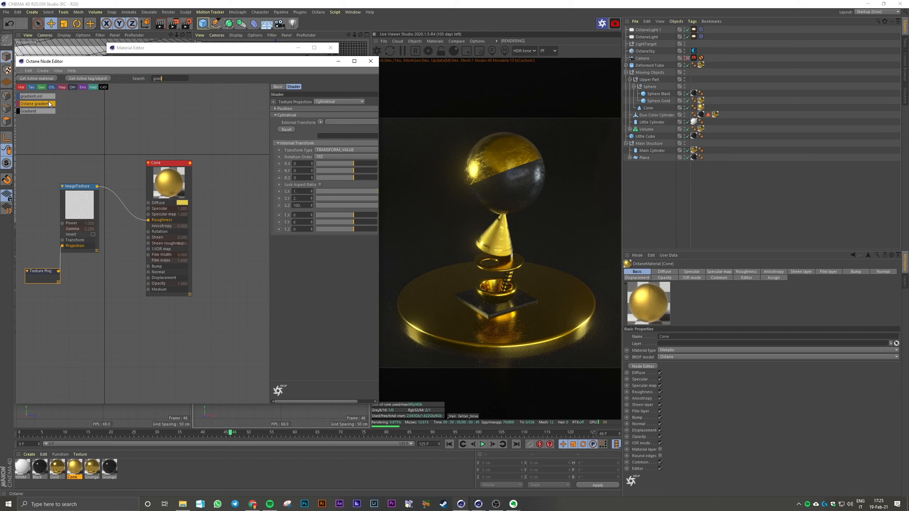
pyautogui.moveTo(121, 201); pyautogui.dragTo(122, 205)
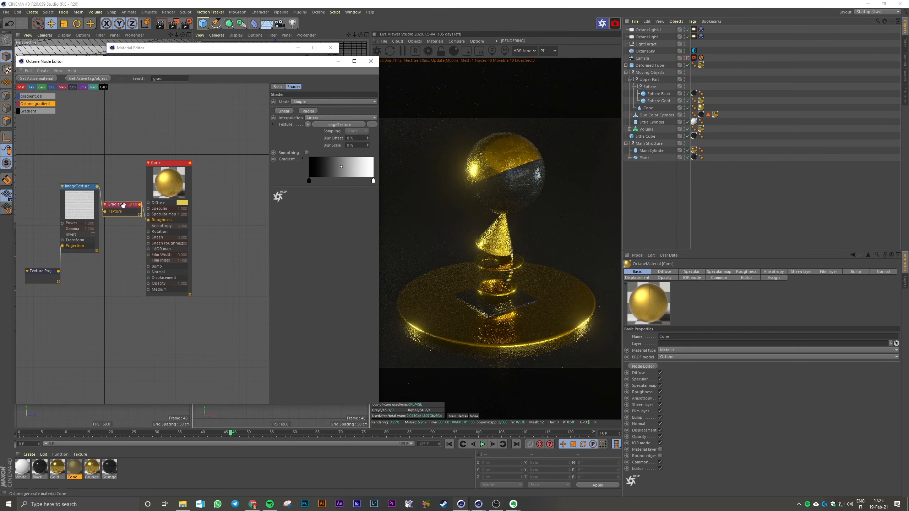
pyautogui.moveTo(310, 180); pyautogui.dragTo(343, 183)
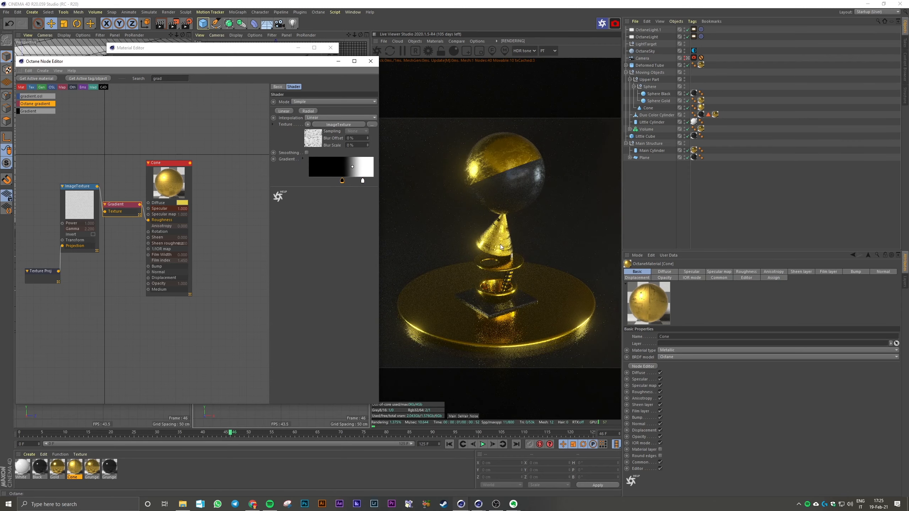
pyautogui.click(371, 61)
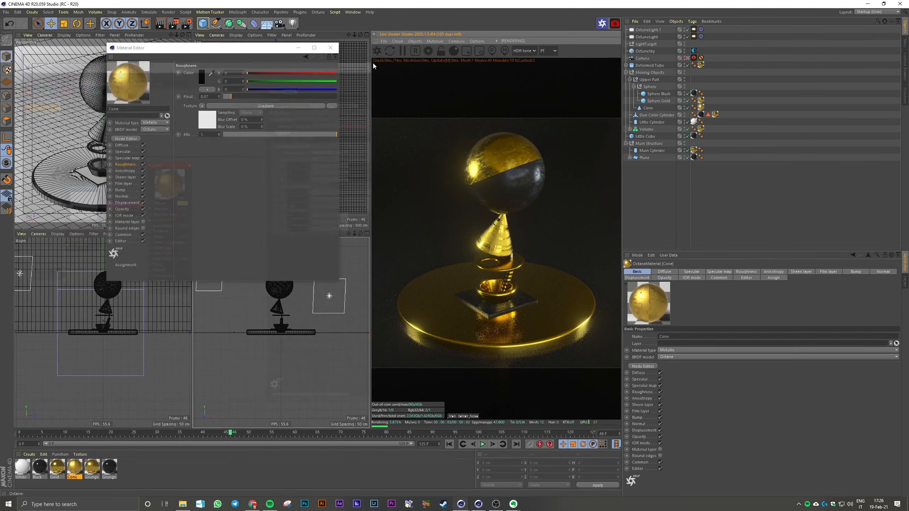
pyautogui.click(335, 50)
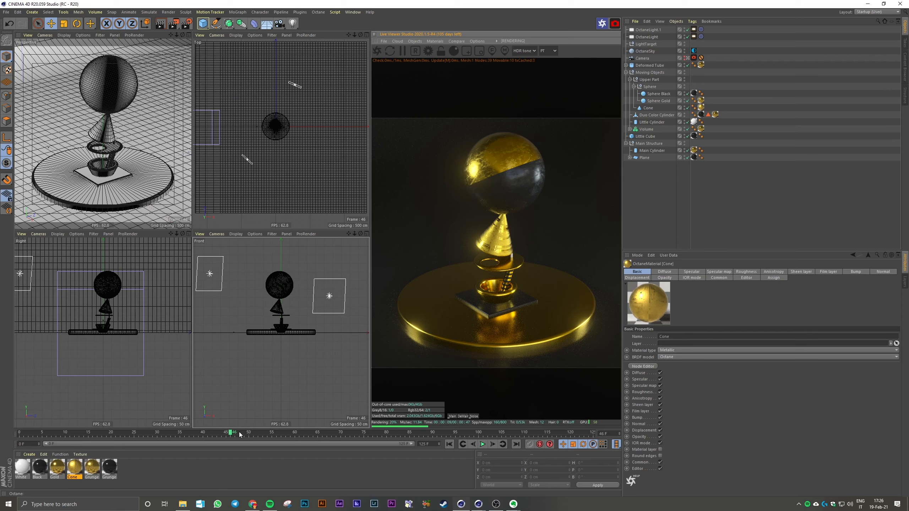
# In the render settings, set the output frame range to All Frames and the end frame to 124
pyautogui.click(711, 235)
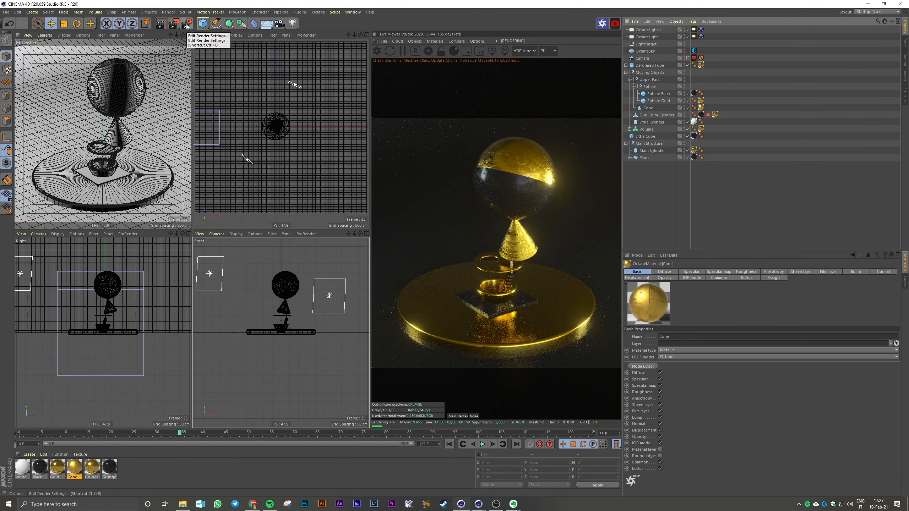
pyautogui.click(187, 24)
pyautogui.moveTo(214, 23); pyautogui.dragTo(228, 155)
pyautogui.click(212, 177)
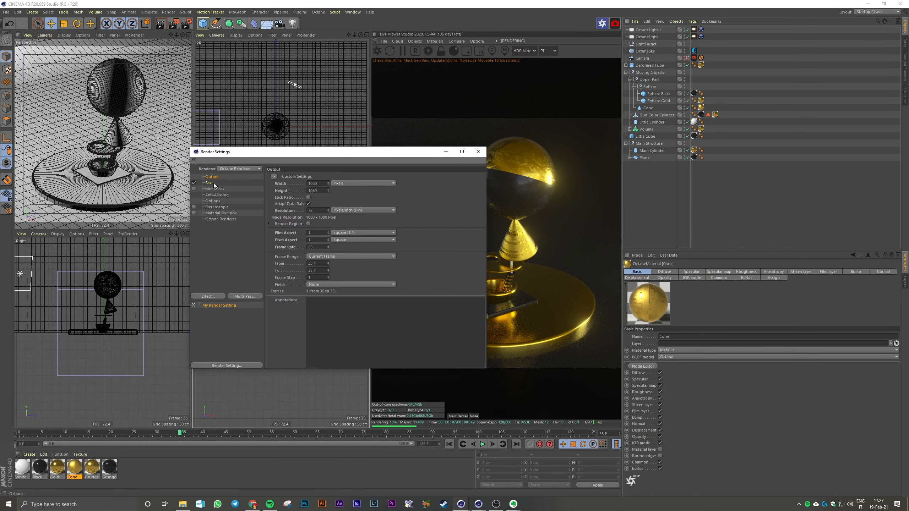
pyautogui.click(358, 256)
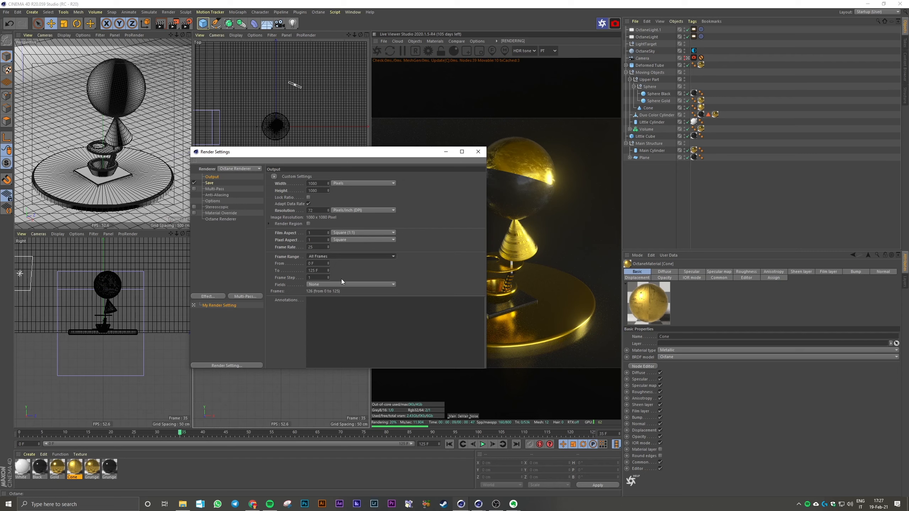
pyautogui.click(340, 279)
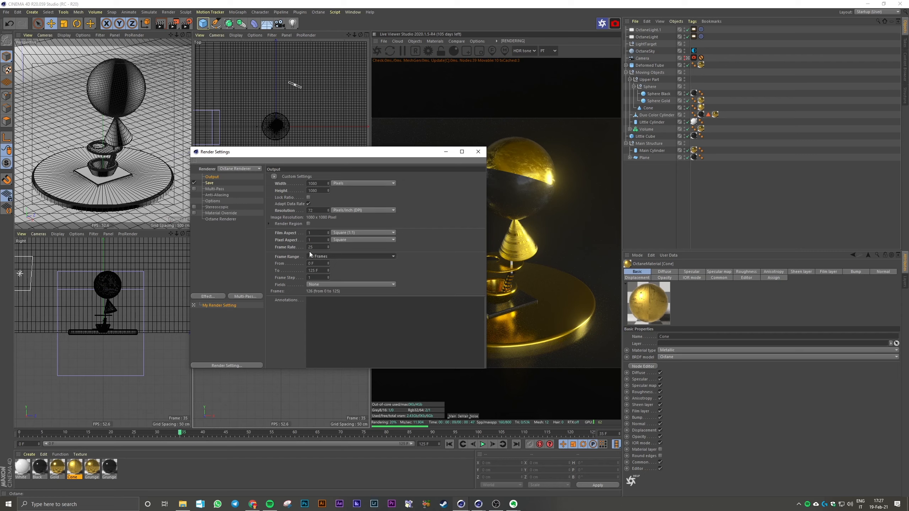
pyautogui.click(316, 271)
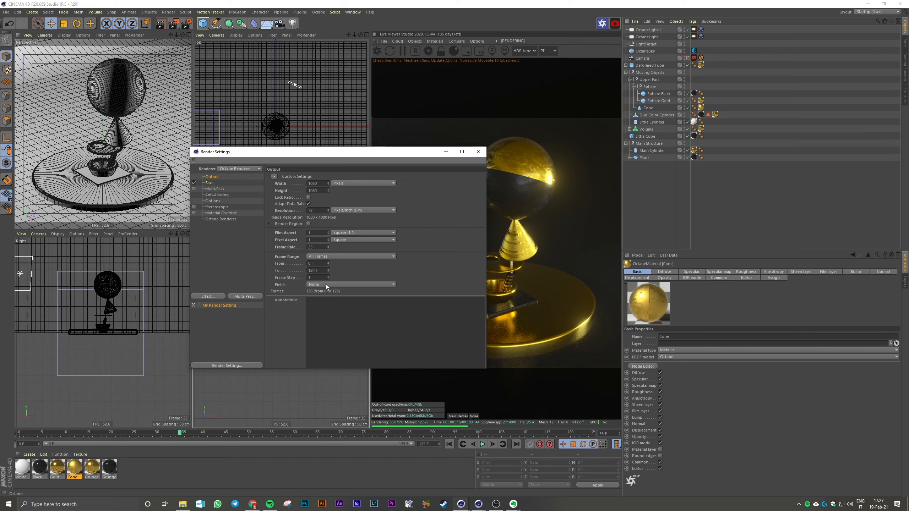
pyautogui.press('Return')
# Set the saved image format to PNG with a depth of 16 Bit/Channel
pyautogui.click(209, 183)
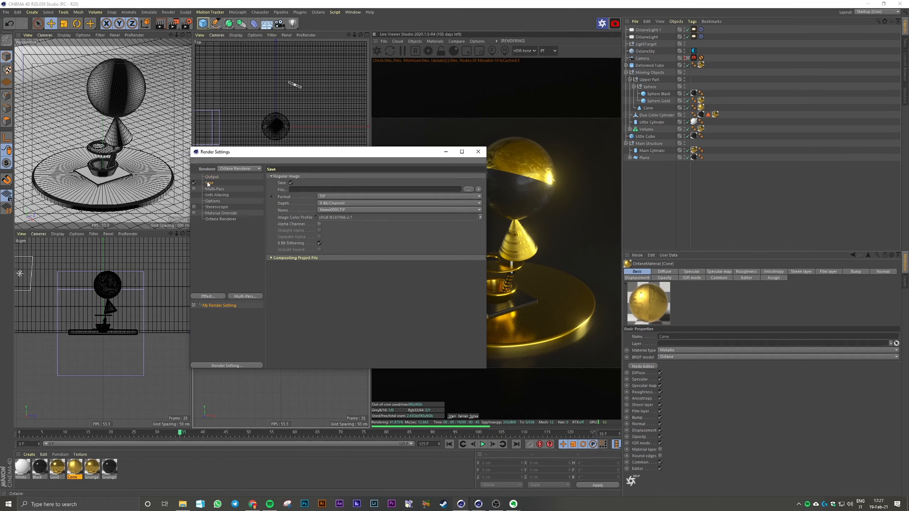
pyautogui.click(340, 196)
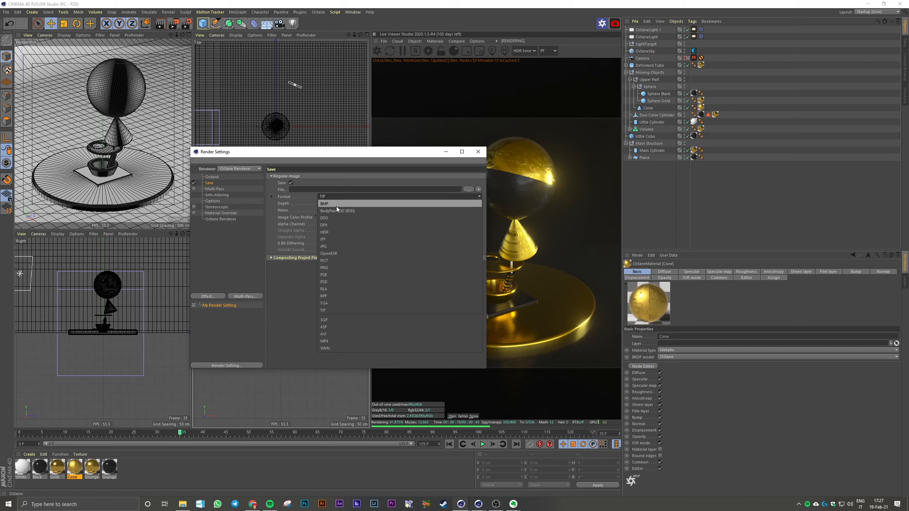
pyautogui.click(335, 268)
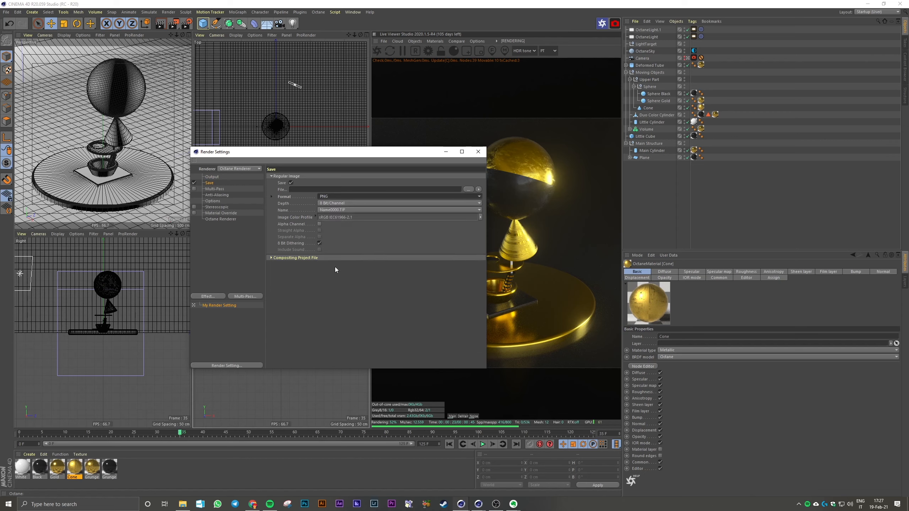
pyautogui.click(335, 204)
pyautogui.click(336, 216)
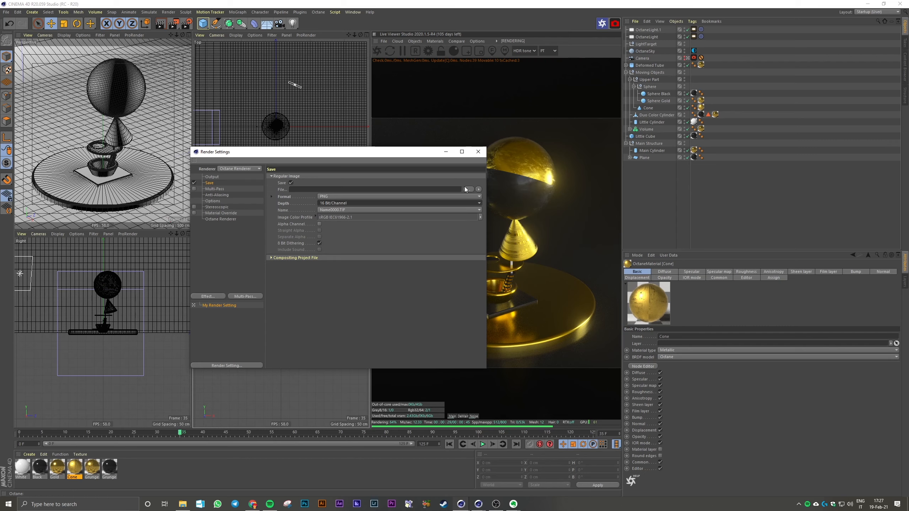